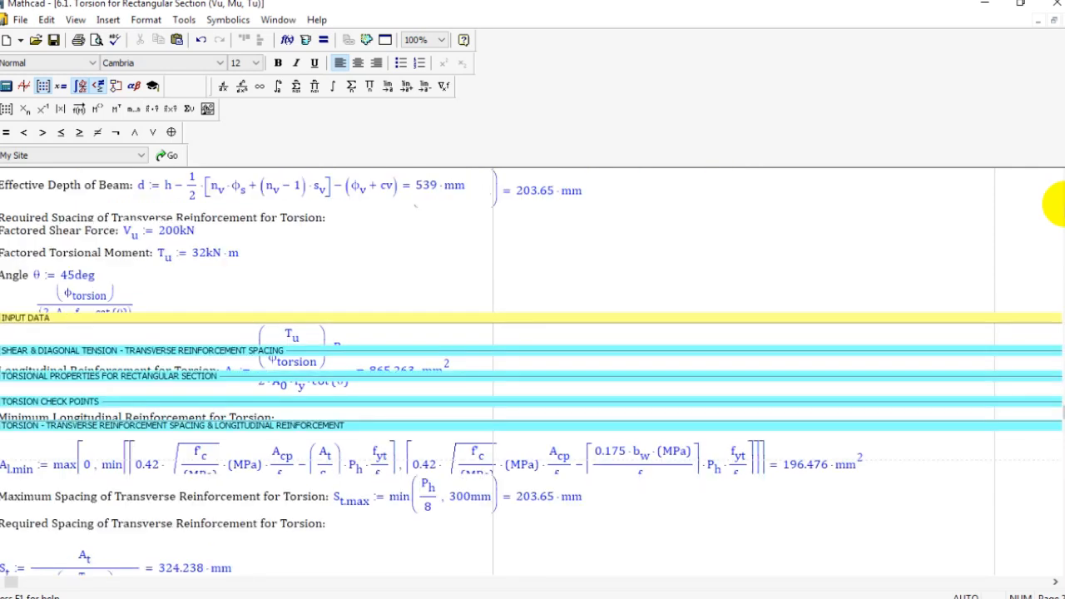
Step: Collapse the area Torsion - Transverse Reinforcement Spacing & Longitudinal Reinforcement
drag(668, 369, 694, 191)
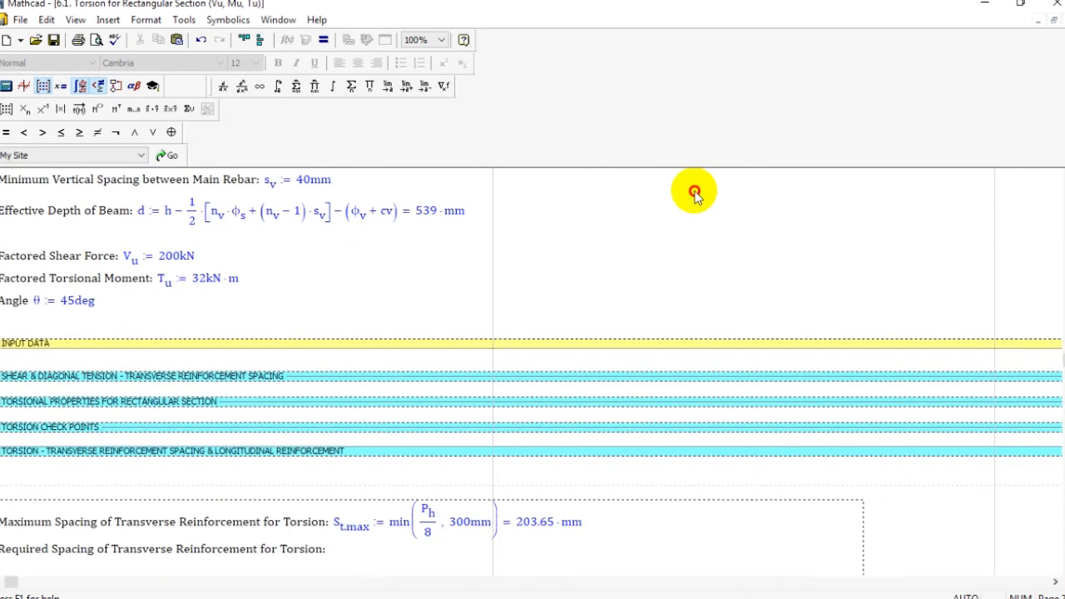
double_click(274, 452)
click(169, 474)
double_click(169, 476)
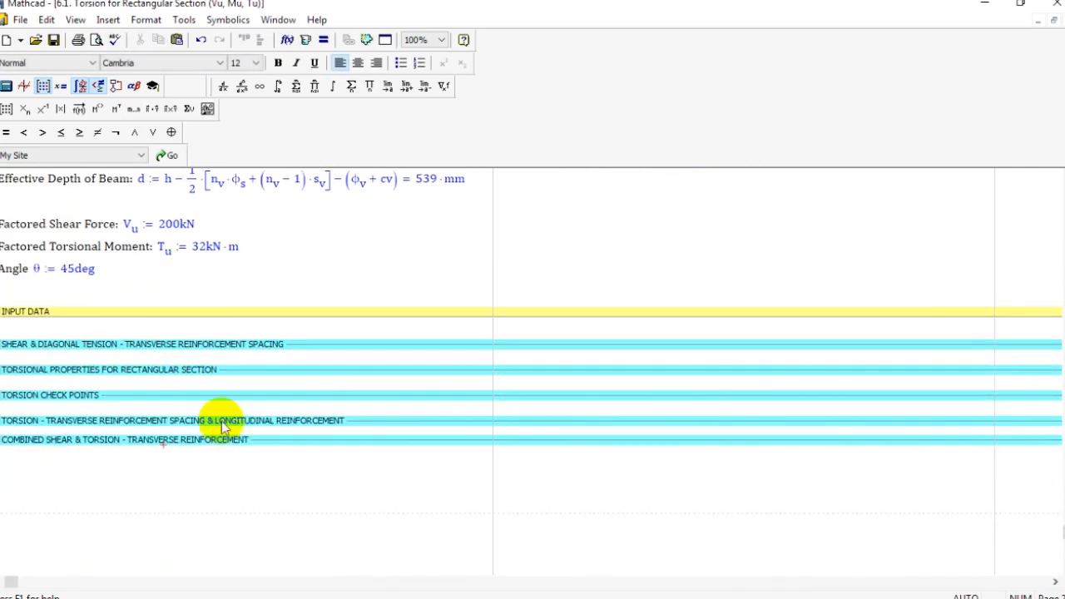
Step: Expand the Shear & Diagonal Tension area and compare the maximum stirrup spacing from direct specification with the stirrup spacing Sv
double_click(171, 344)
drag(837, 496, 820, 445)
click(406, 327)
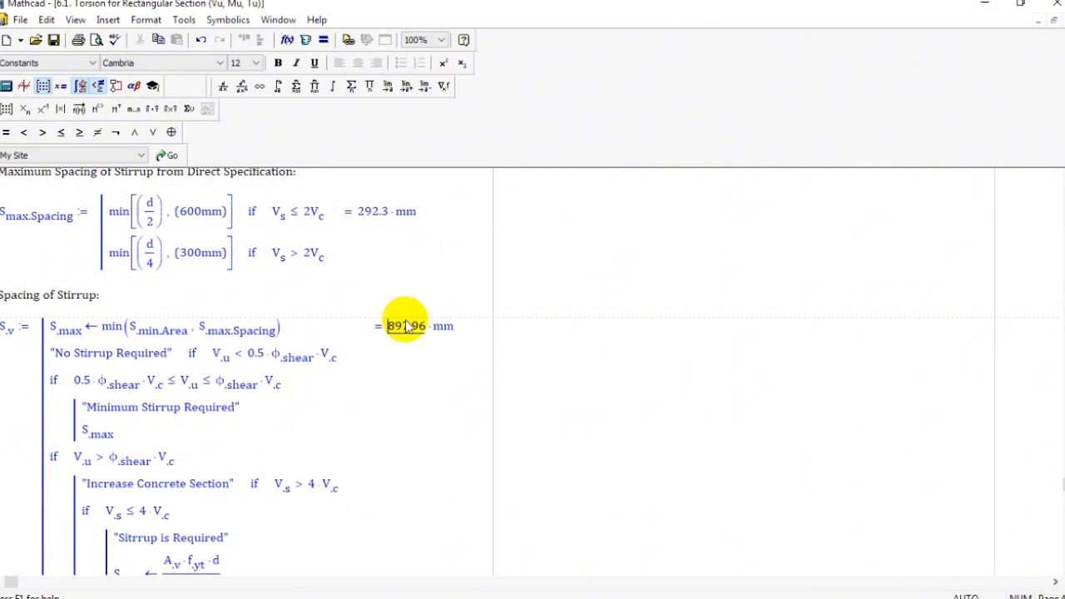
scroll(982, 305, up, 3)
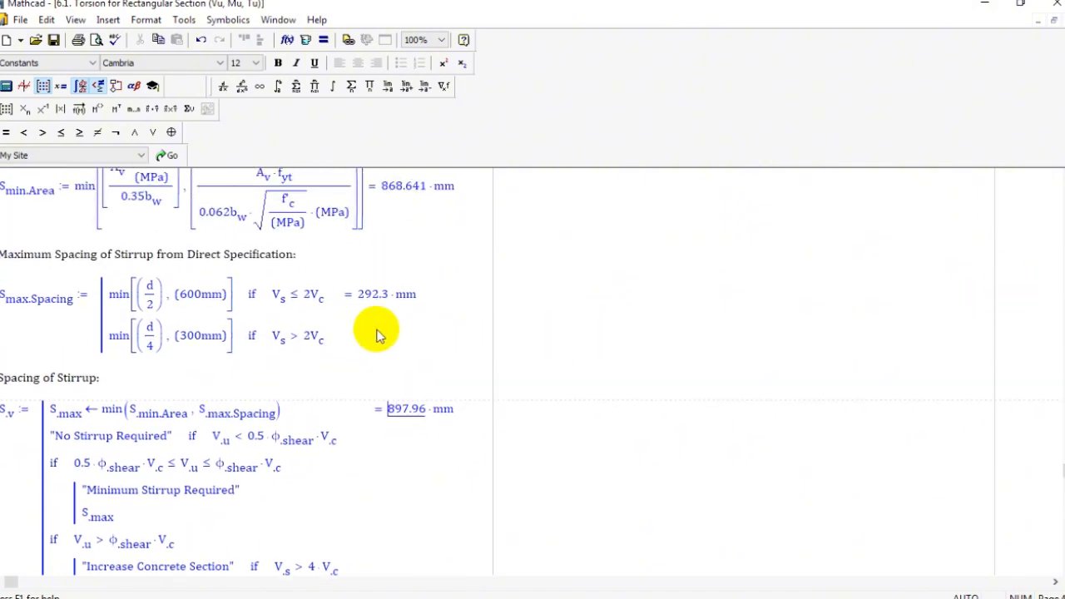
scroll(378, 335, up, 2)
click(737, 342)
mouse_move(366, 353)
mouse_down()
mouse_move(383, 345)
mouse_move(376, 352)
mouse_up()
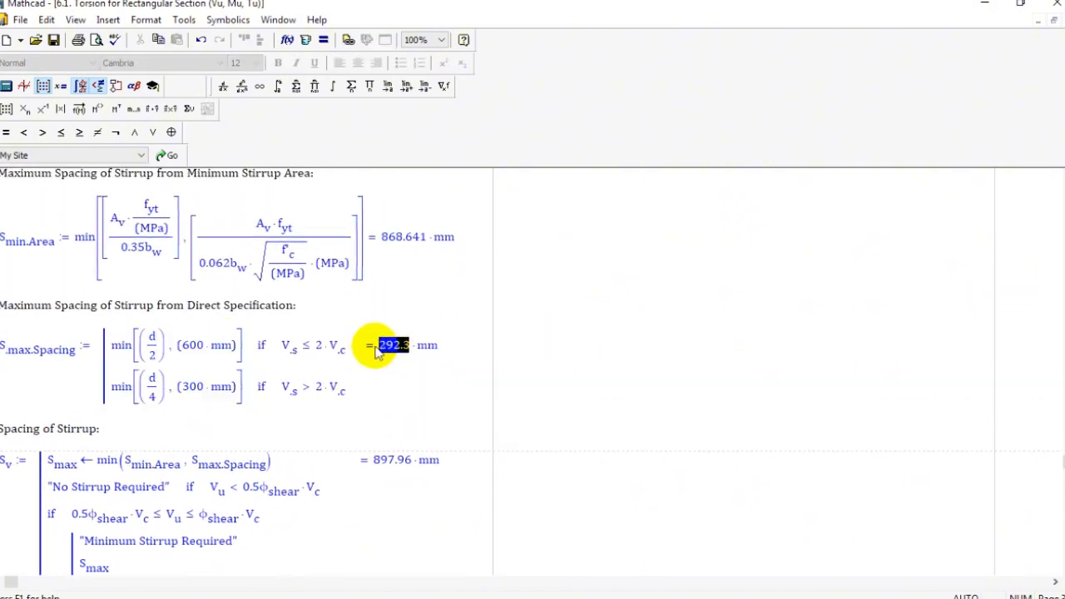
click(385, 348)
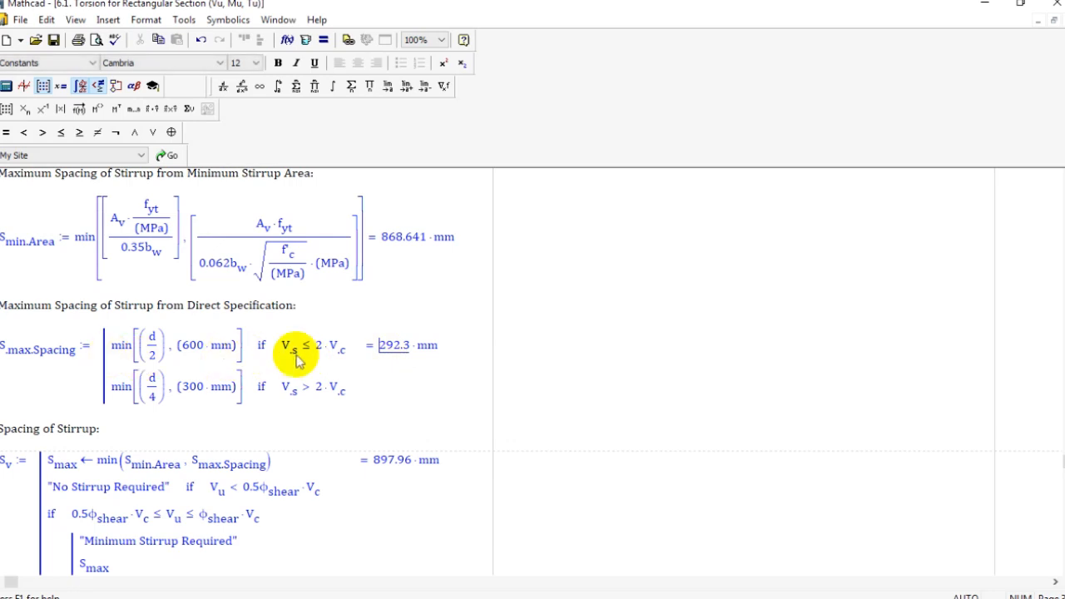
click(405, 347)
scroll(396, 359, down, 1)
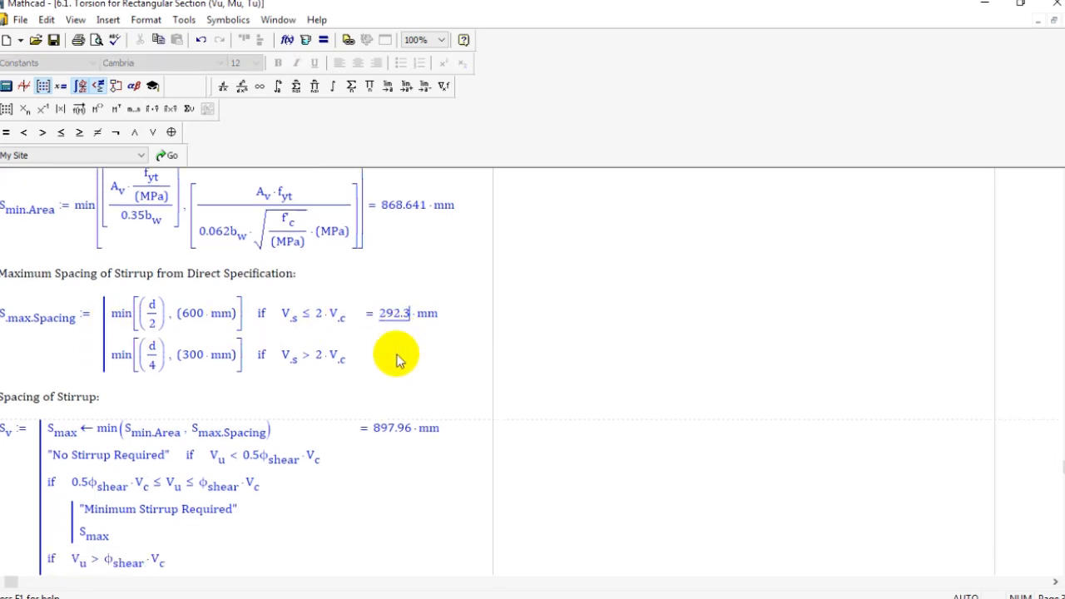
scroll(396, 360, up, 1)
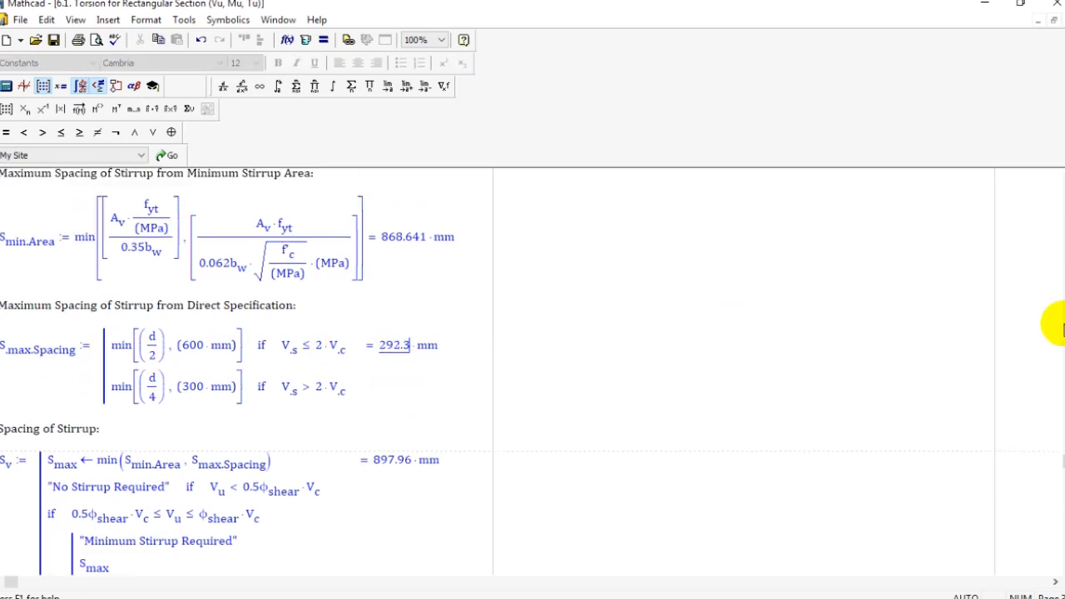
Step: Set the diameter of the stirrup for shear-torsion to 10 mm in the input data
drag(1054, 468, 1057, 187)
scroll(325, 292, down, 5)
drag(640, 478, 637, 590)
scroll(218, 333, down, 2)
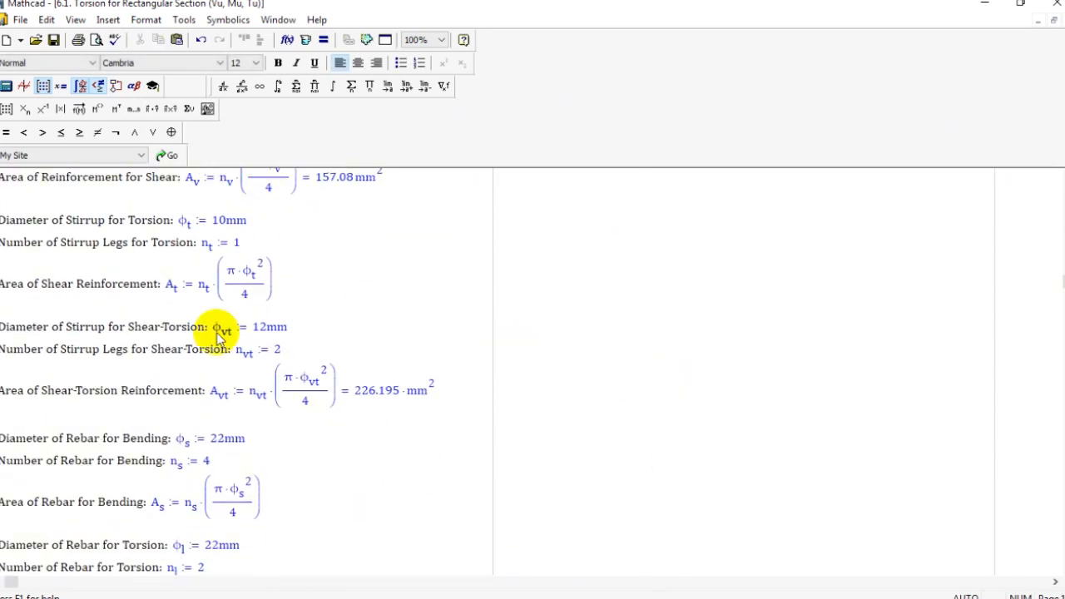
click(253, 296)
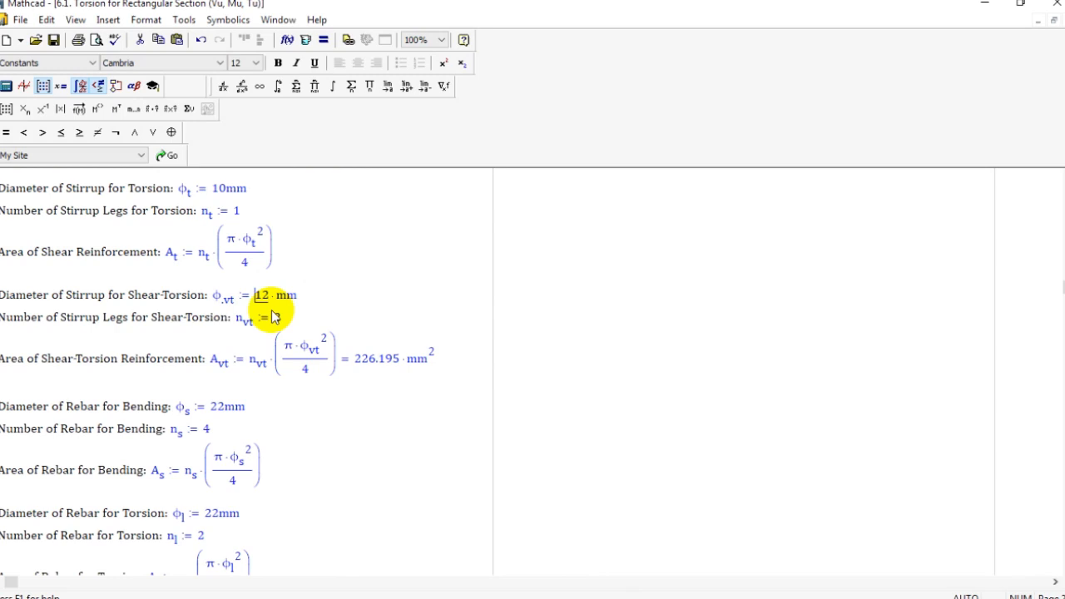
click(260, 293)
click(262, 295)
drag(253, 295, 262, 296)
text(10)
click(692, 347)
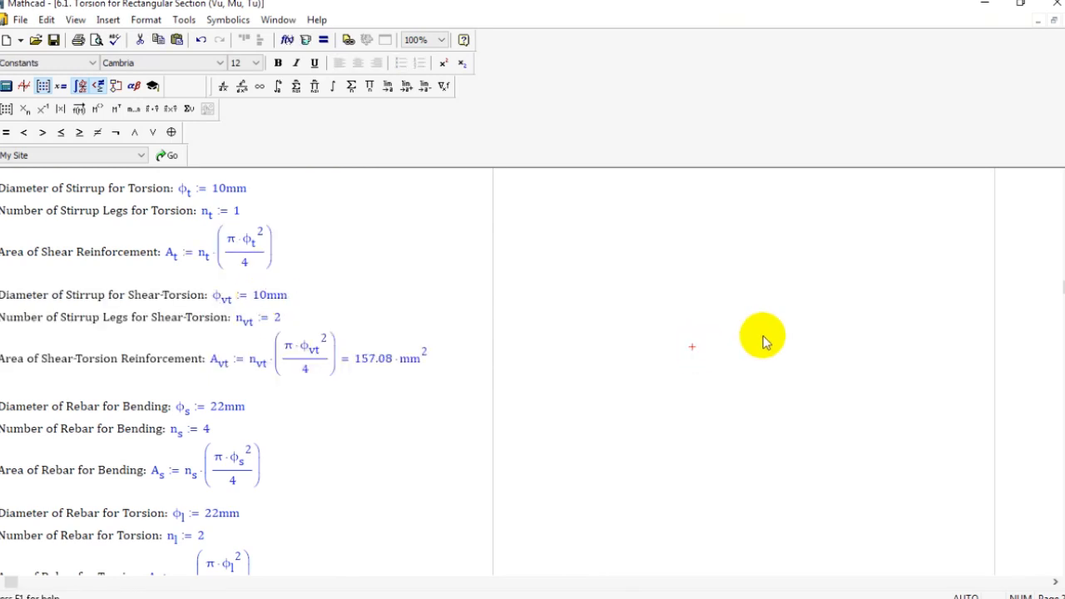
Step: Compare the recalculated stirrup spacing Sv with the maximum spacing from direct specification in the Shear & Diagonal Tension area
drag(1063, 288, 1062, 448)
scroll(586, 371, up, 1)
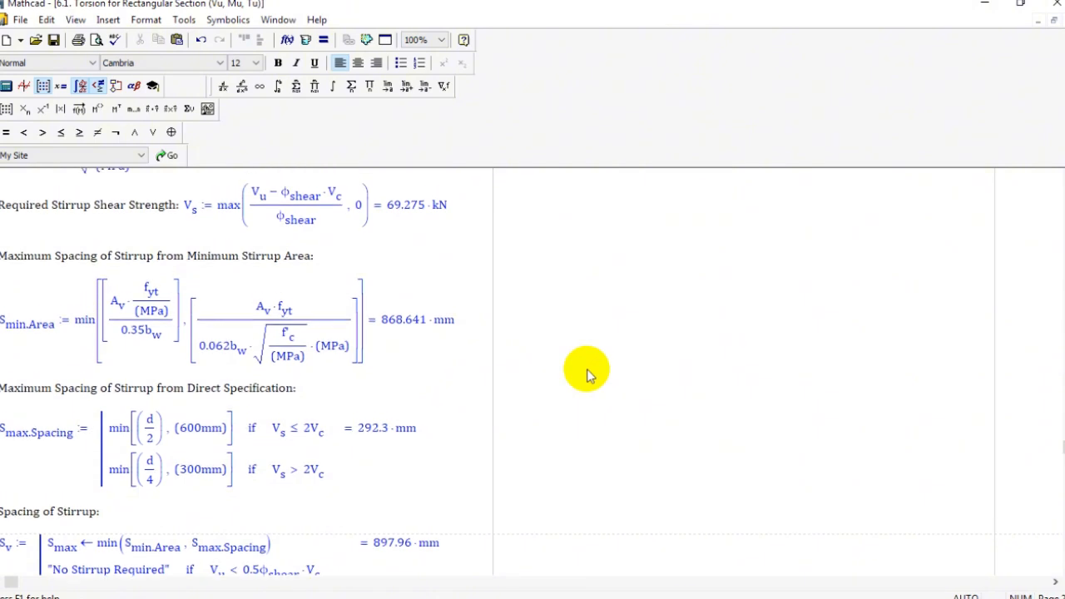
scroll(587, 371, down, 3)
click(386, 311)
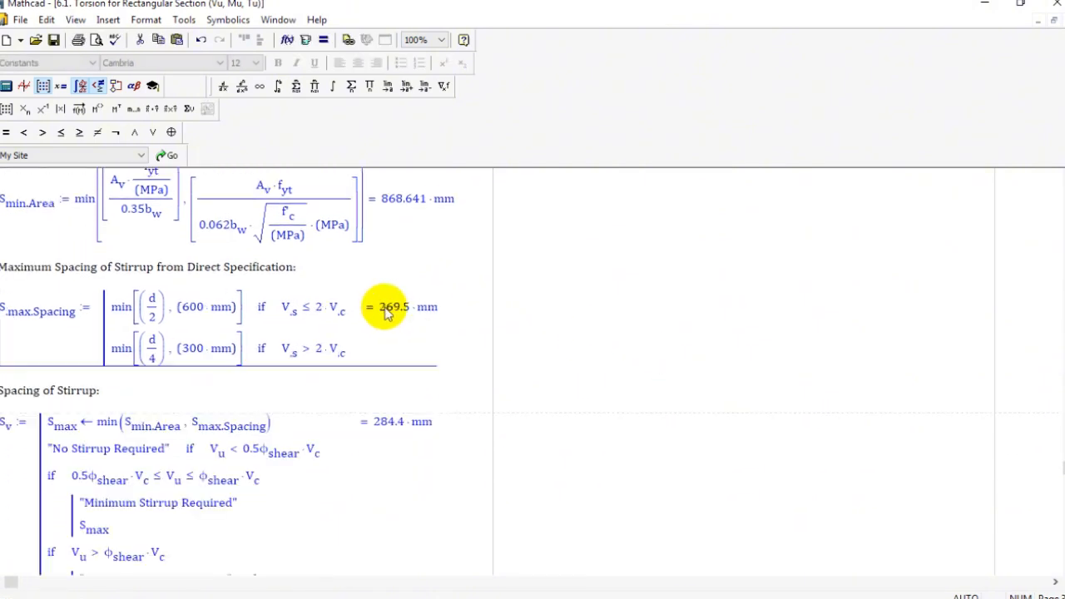
click(393, 424)
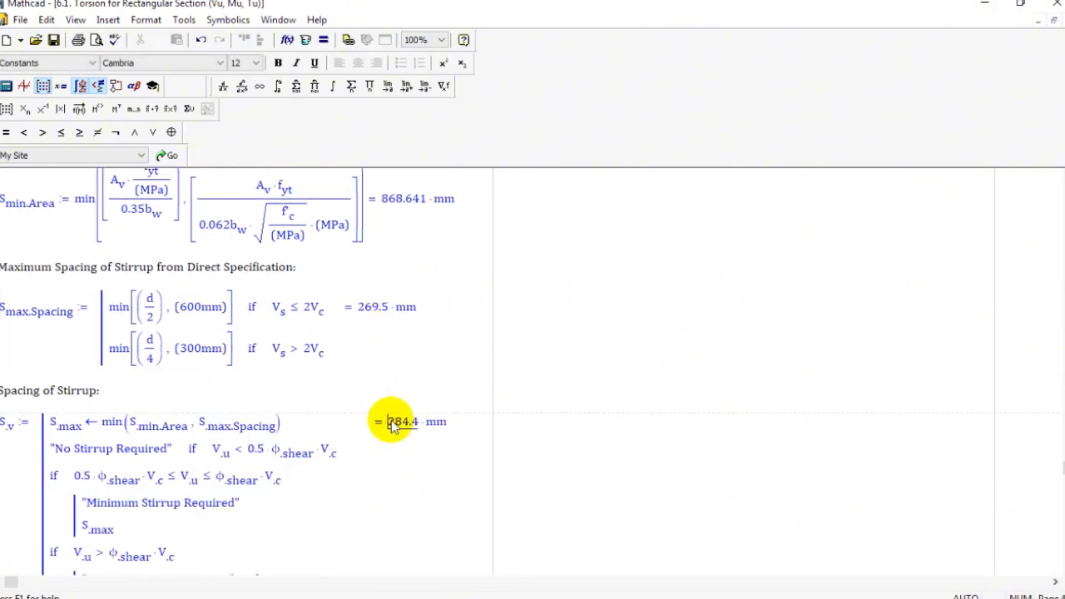
scroll(392, 380, down, 1)
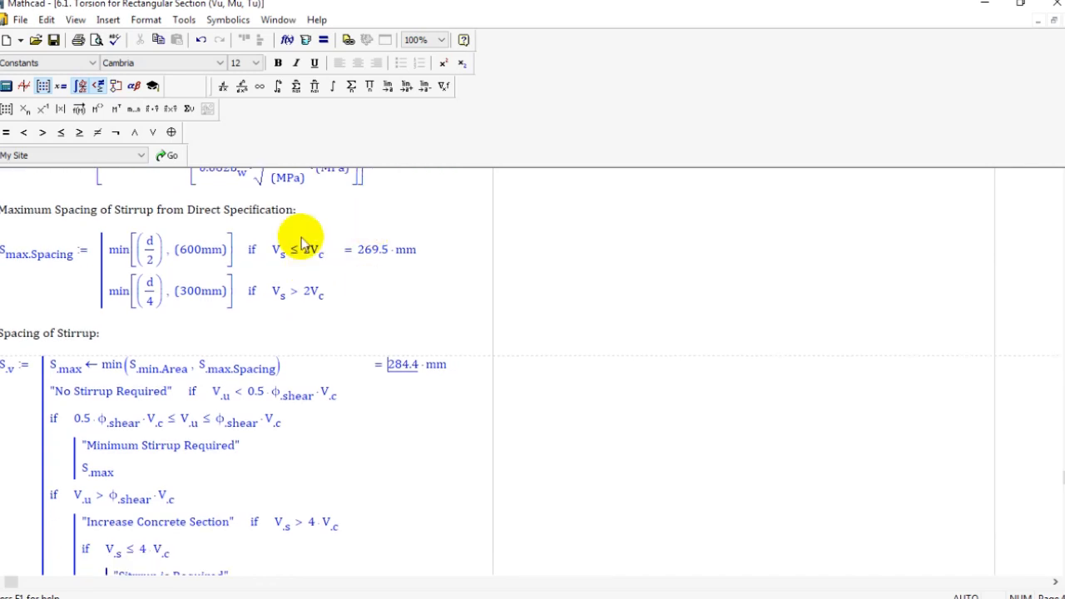
double_click(8, 366)
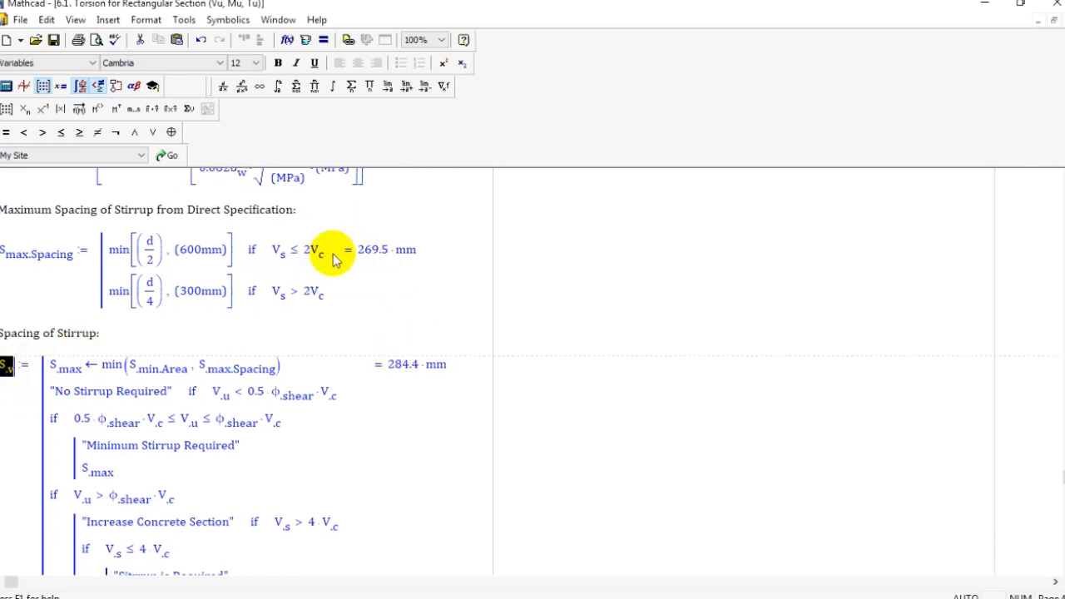
double_click(379, 254)
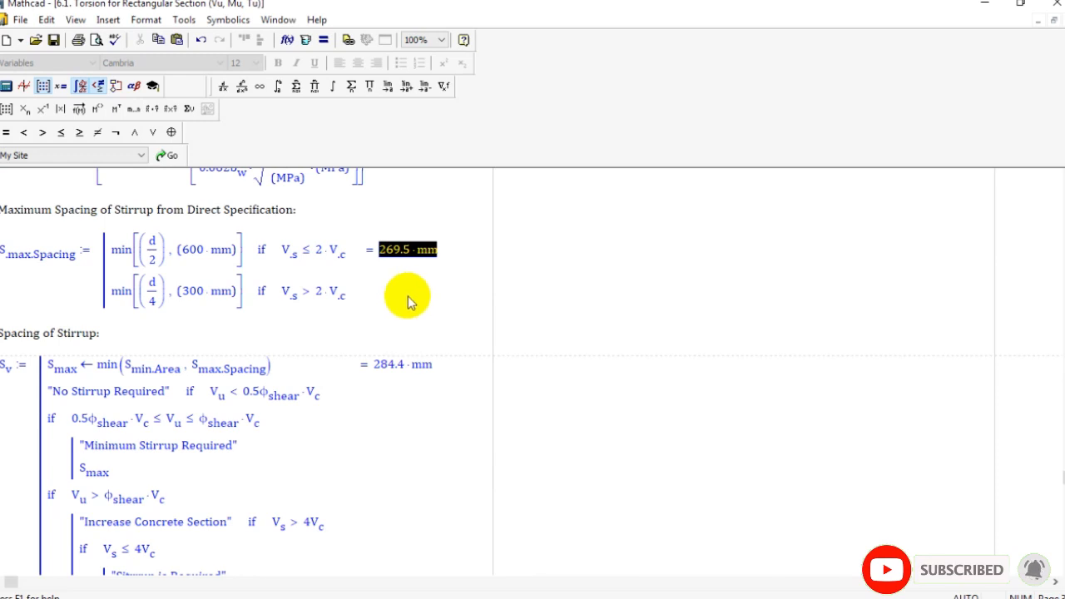
double_click(400, 365)
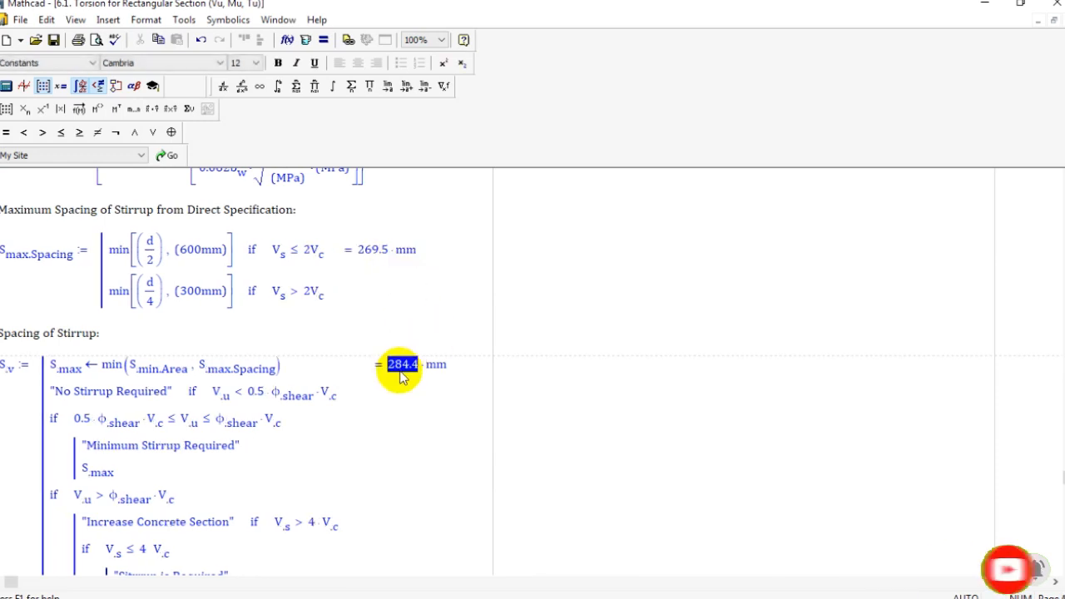
click(377, 249)
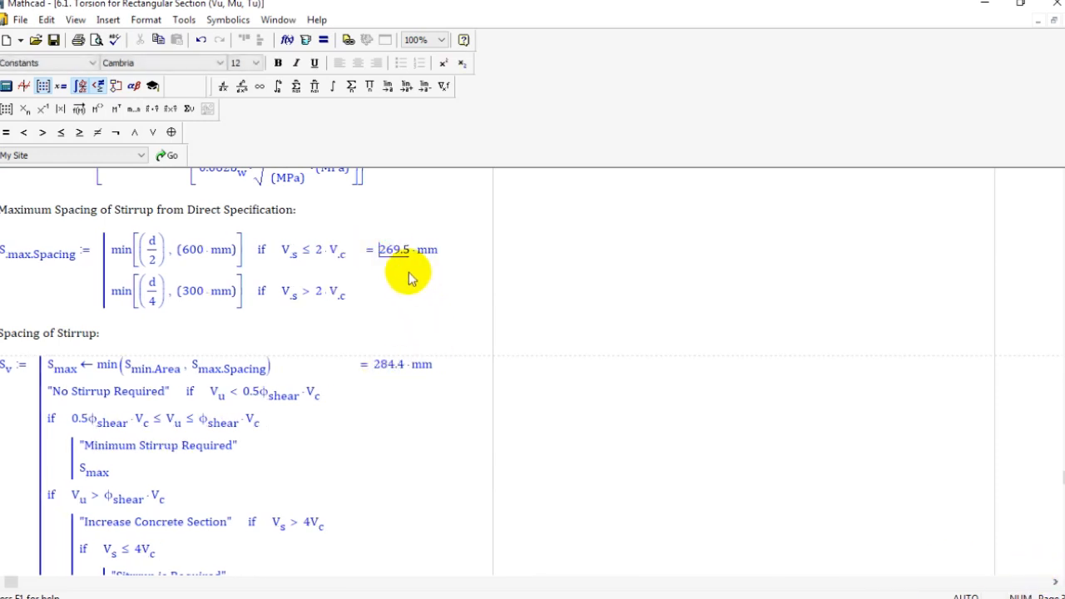
Step: Set the stirrup yield strength fyt to 235 MPa in the input data
drag(1063, 472, 1022, 208)
scroll(274, 402, down, 5)
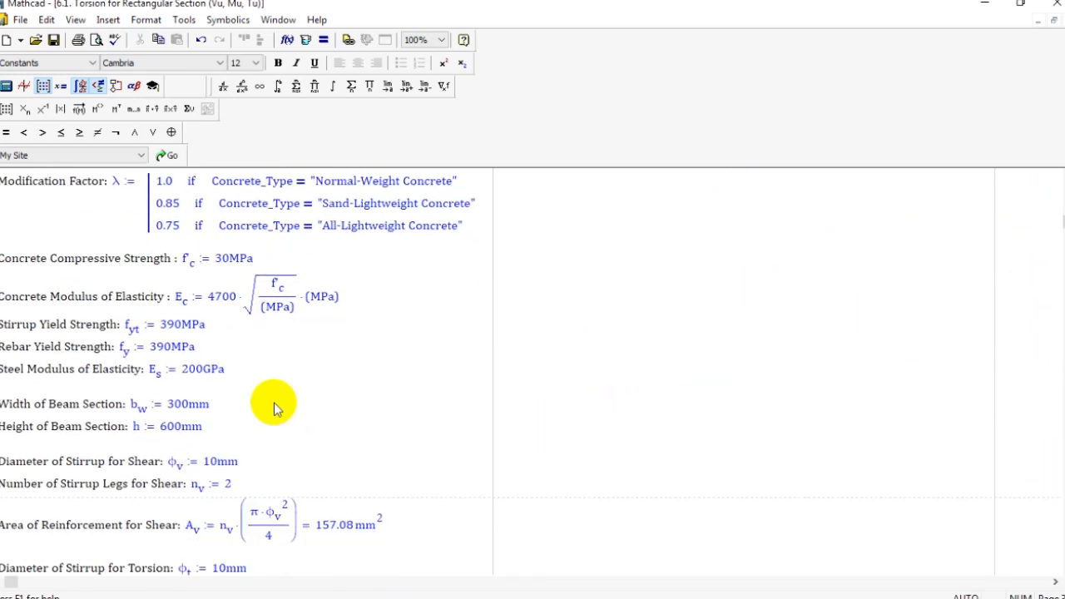
click(211, 356)
scroll(269, 404, down, 5)
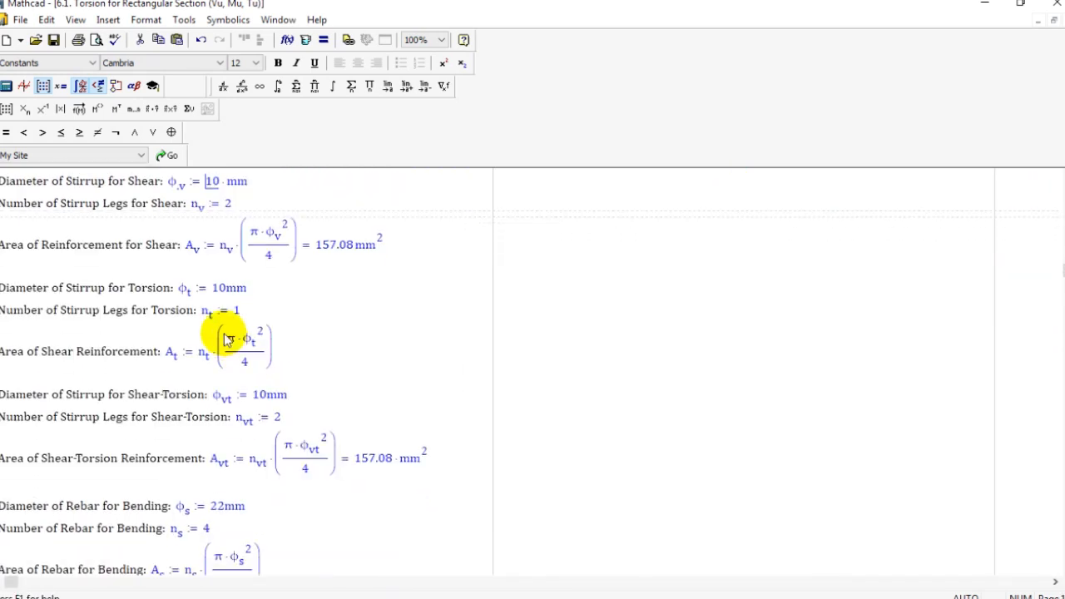
scroll(208, 270, up, 2)
drag(206, 248, 218, 249)
scroll(358, 237, up, 1)
scroll(199, 231, up, 2)
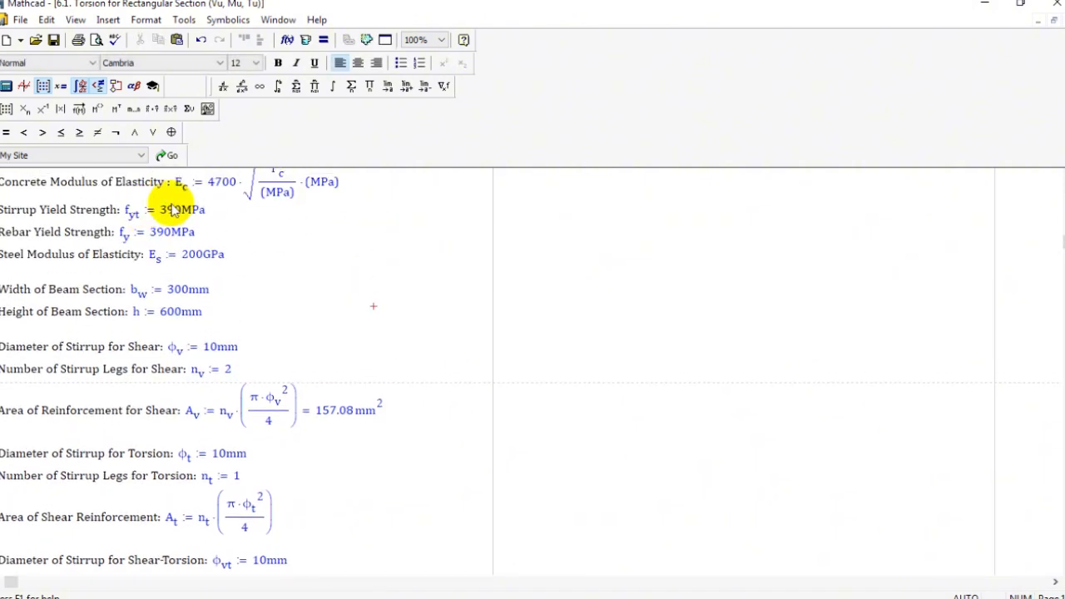
drag(161, 208, 170, 212)
text(235)
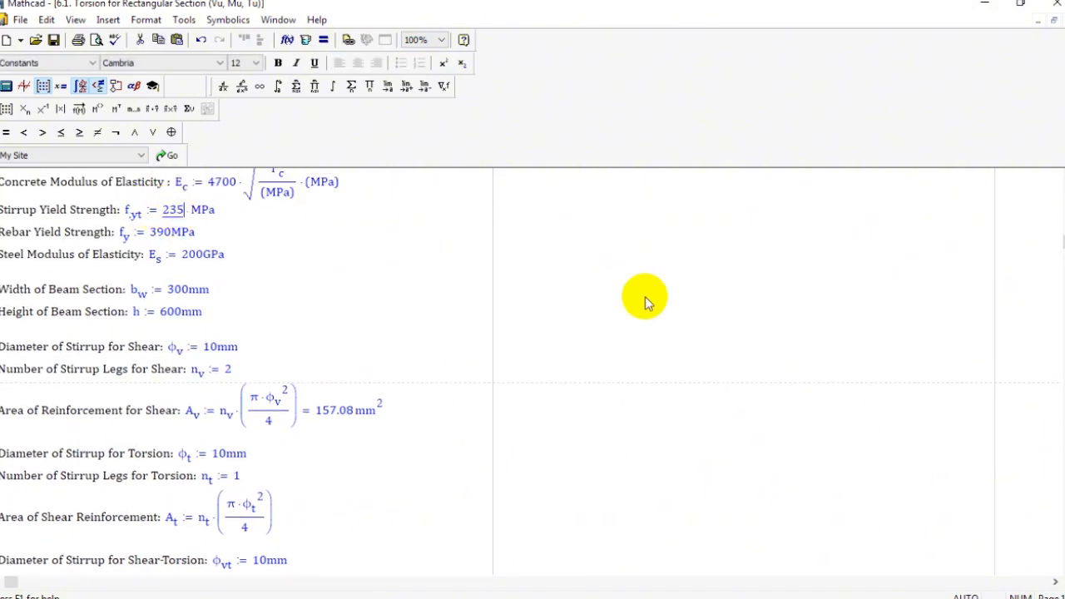
Step: Check the recalculated stirrup spacing Sv, and collapse the Shear & Diagonal Tension area
scroll(1055, 391, down, 8)
scroll(1055, 396, down, 5)
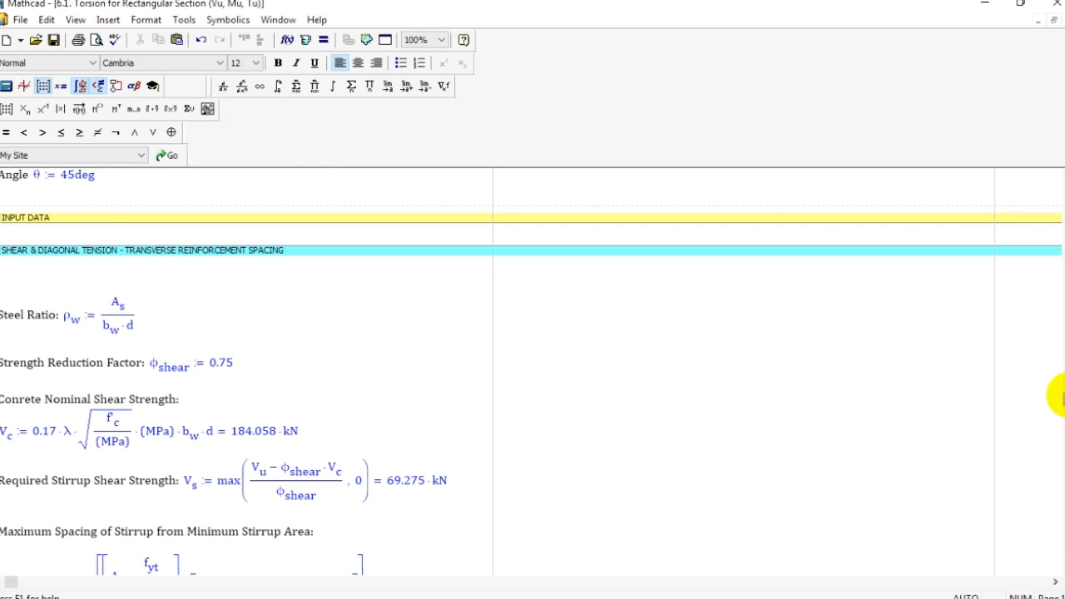
scroll(1056, 449, down, 17)
scroll(911, 466, up, 1)
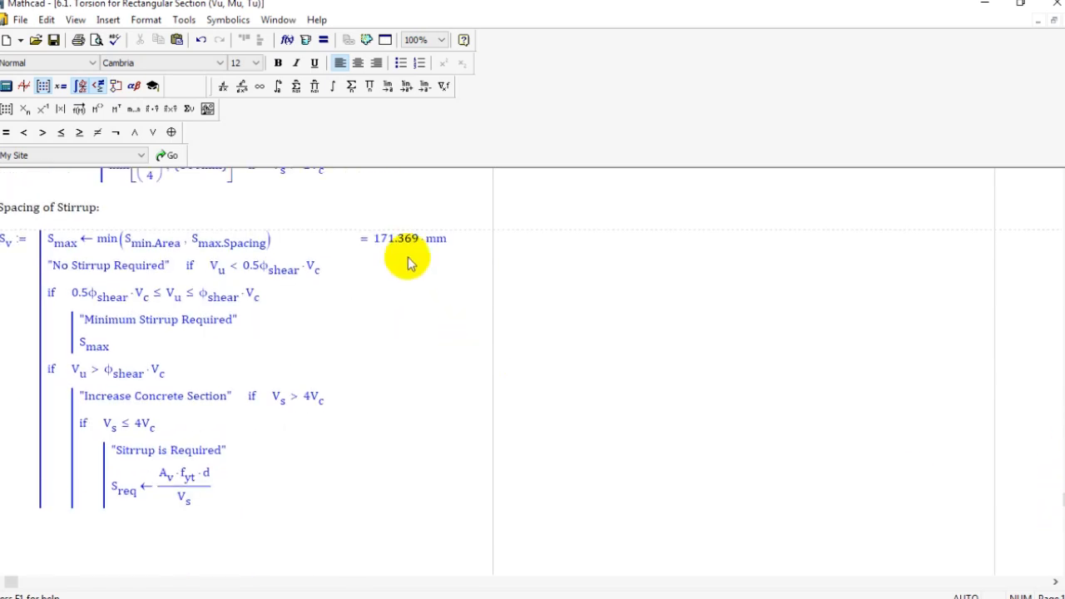
click(406, 260)
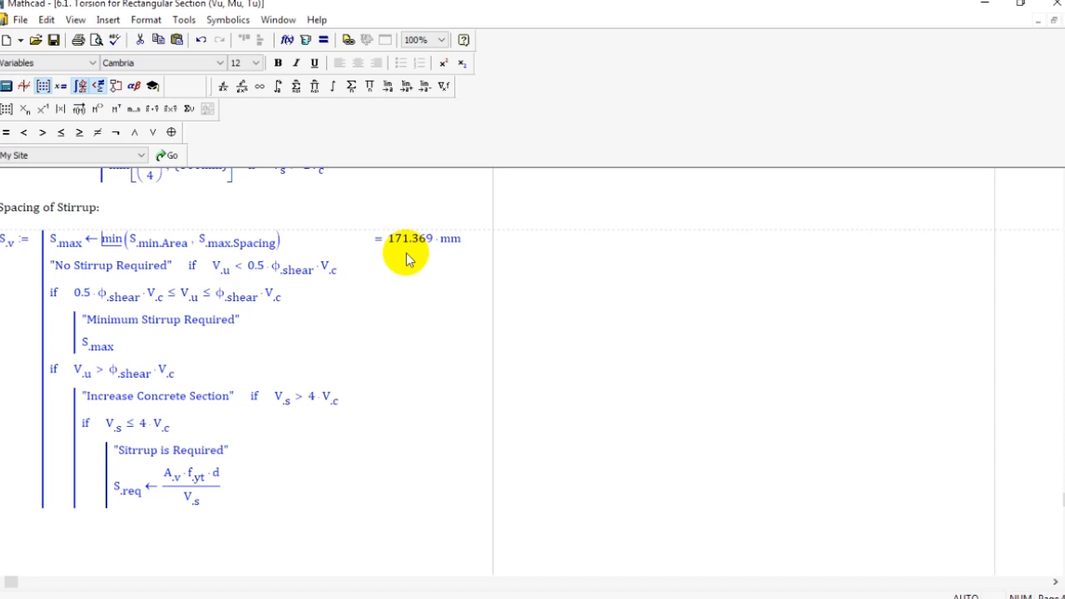
scroll(583, 285, down, 3)
double_click(298, 505)
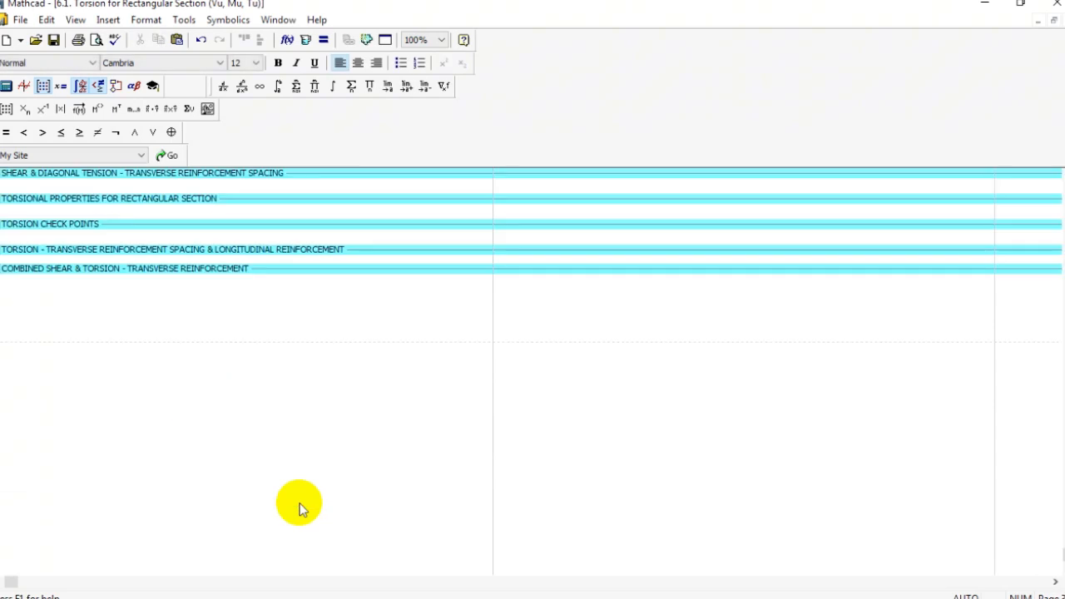
Step: Review the input data from the factored loads and effective depth up to the rebar, stirrup, beam section and material values
scroll(300, 510, up, 5)
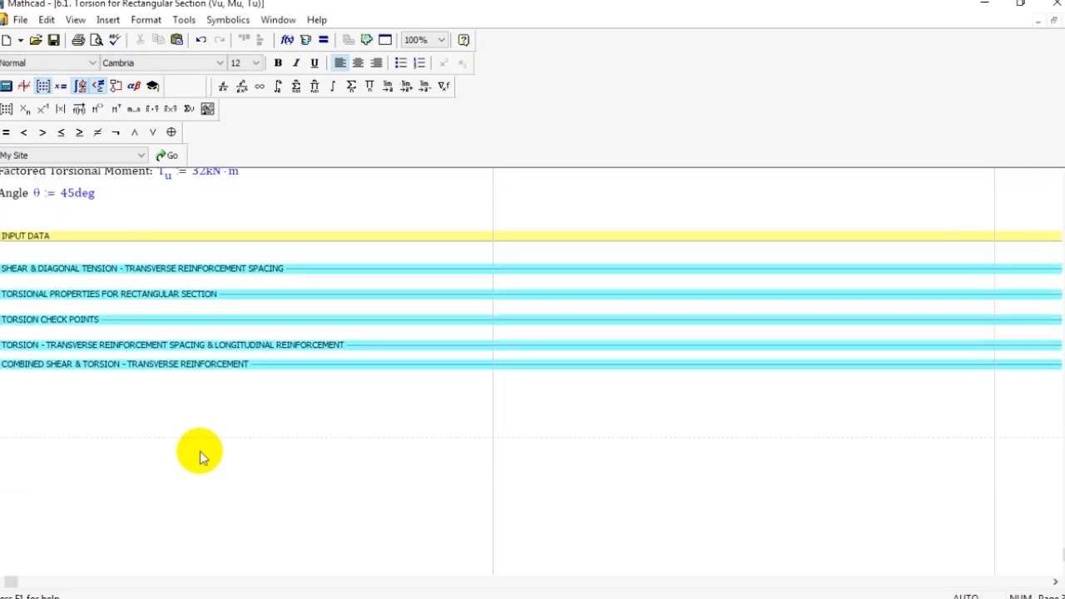
scroll(142, 333, up, 5)
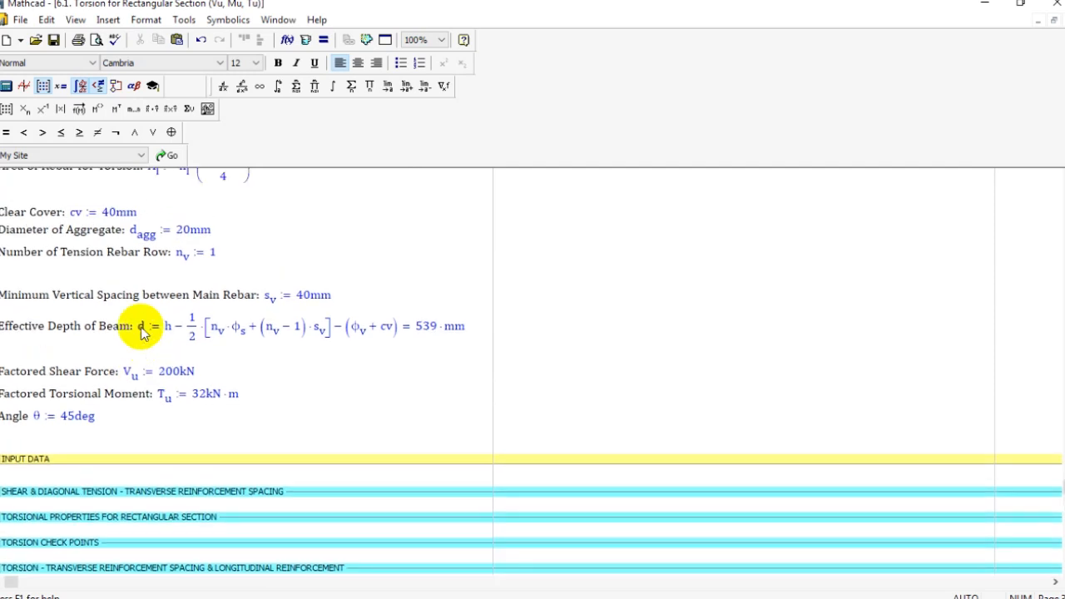
scroll(141, 333, up, 4)
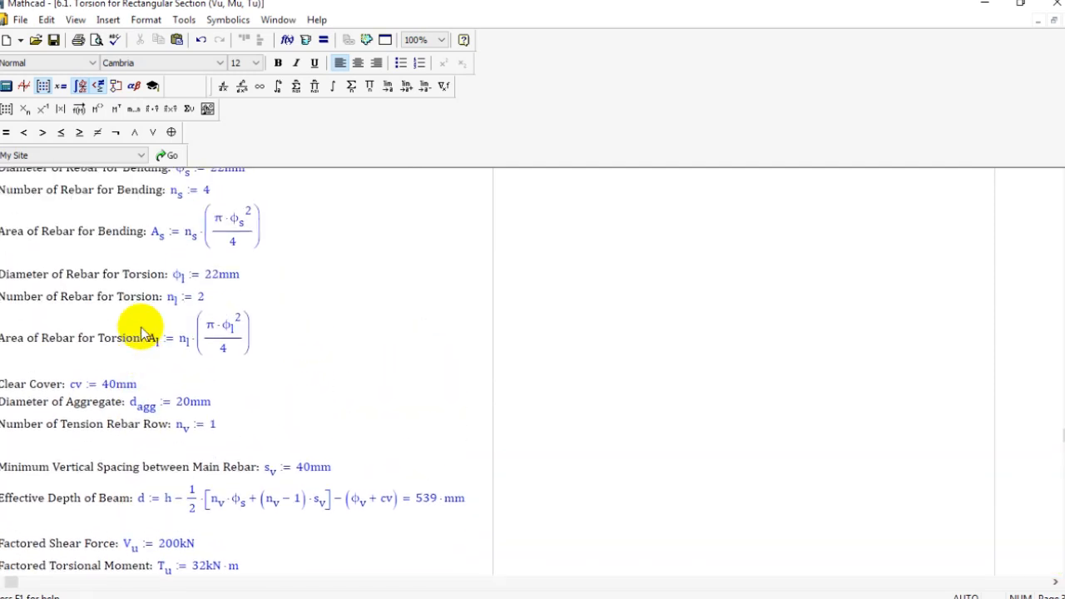
scroll(142, 332, up, 3)
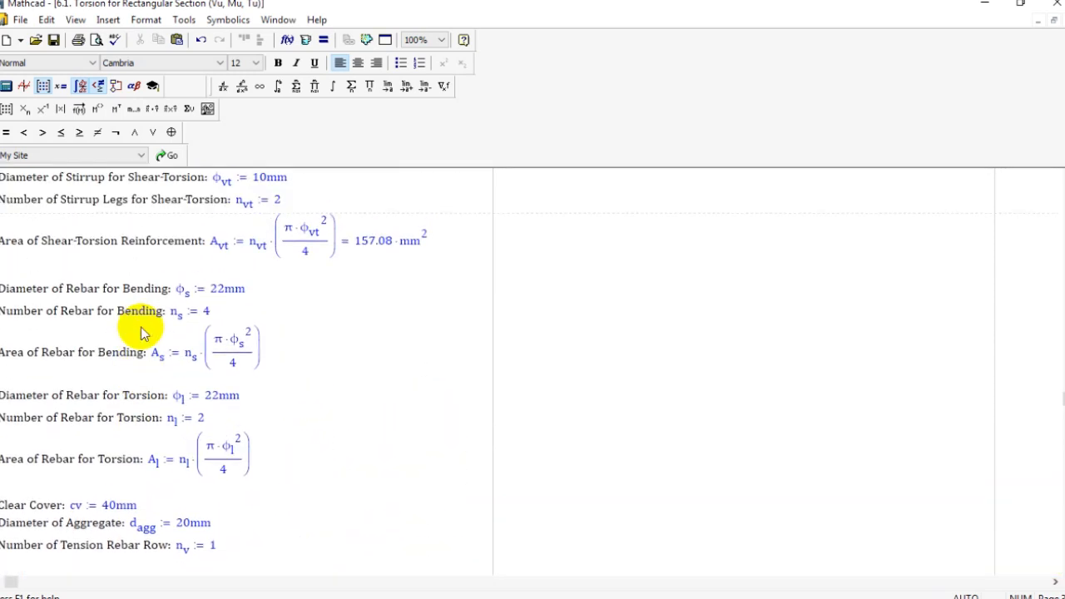
scroll(142, 333, up, 4)
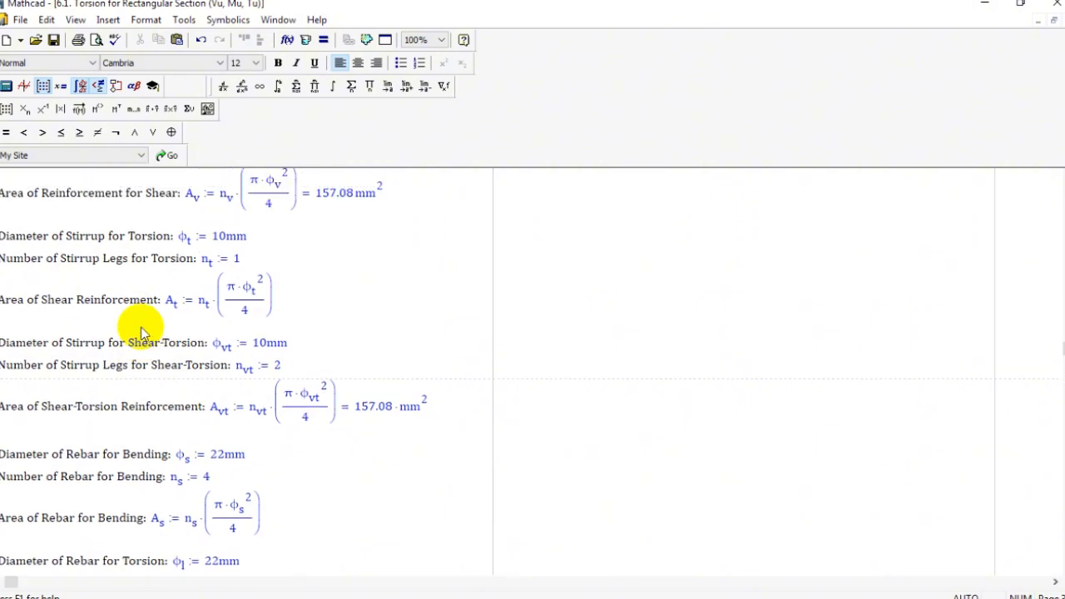
scroll(655, 387, up, 3)
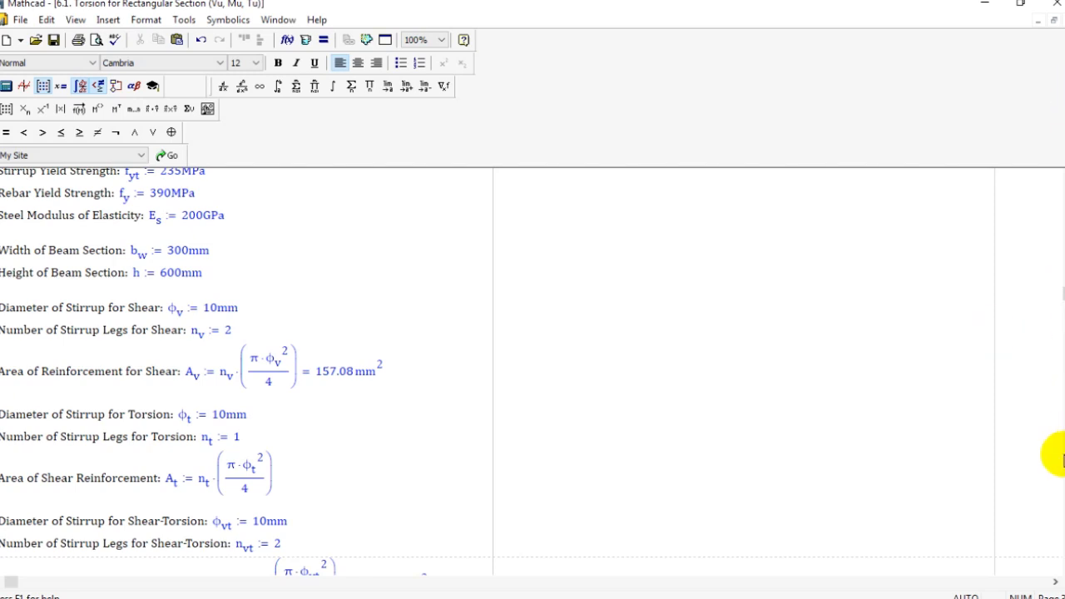
scroll(951, 410, up, 1)
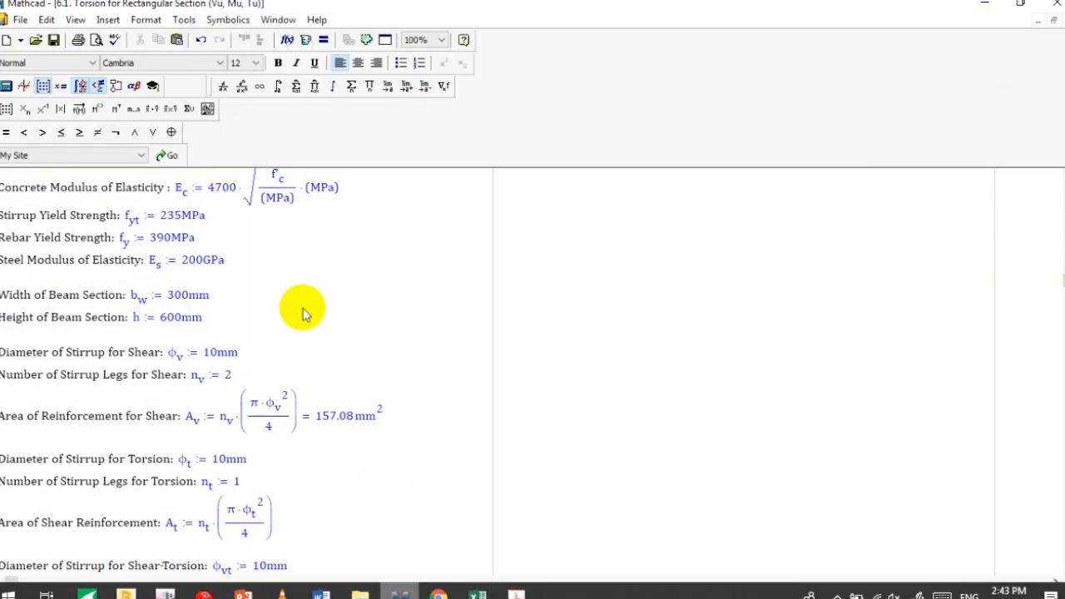
scroll(374, 301, down, 2)
scroll(374, 301, down, 18)
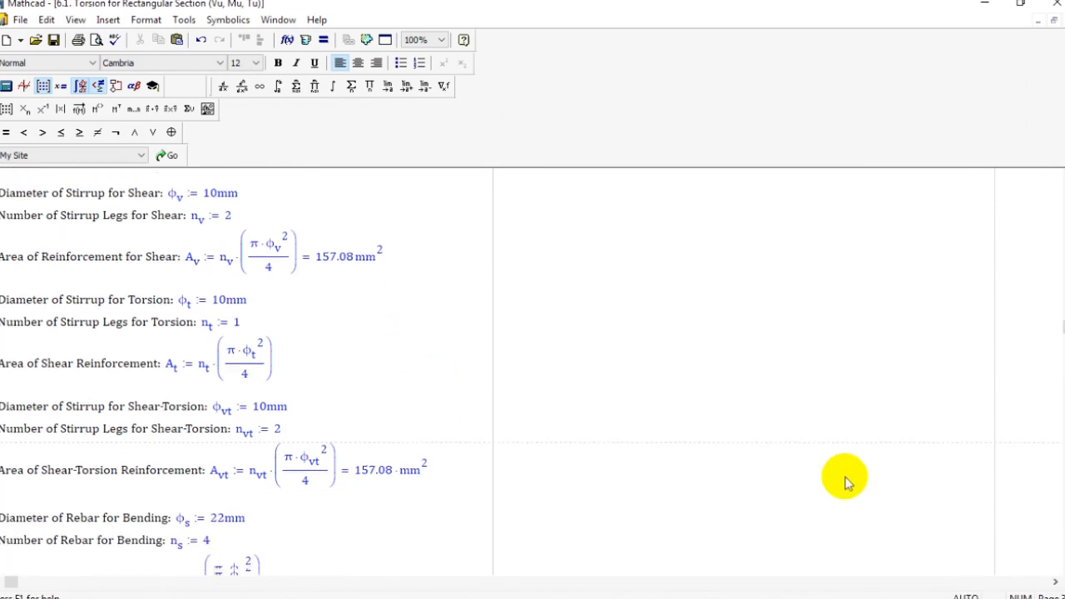
Step: Review the input data, including the Torsion_Type and Concrete_Type selections, material strengths and stirrup values
scroll(149, 329, up, 2)
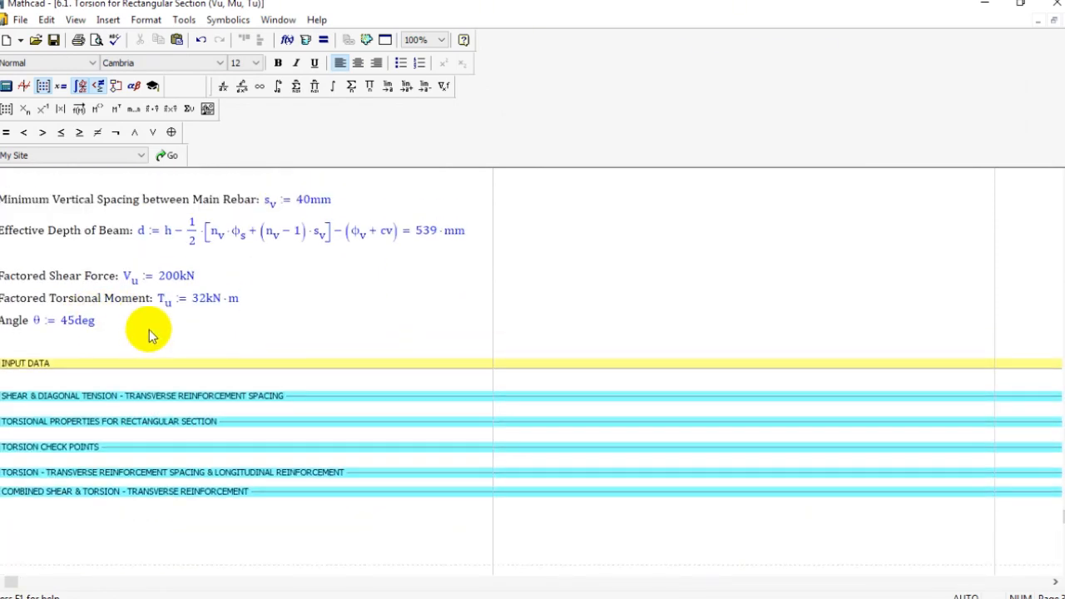
click(1047, 342)
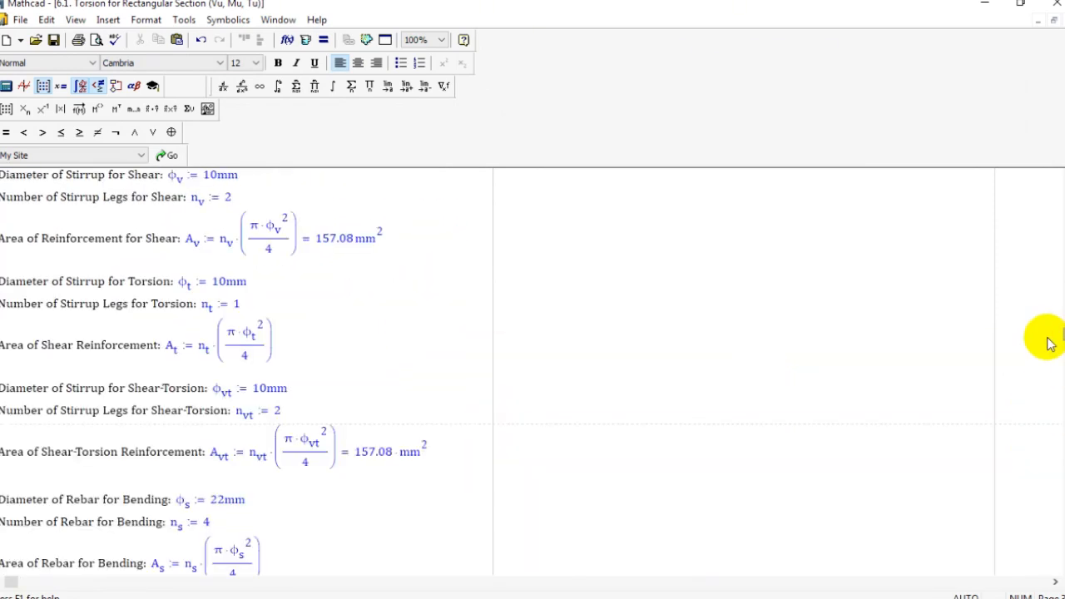
scroll(1048, 341, up, 1)
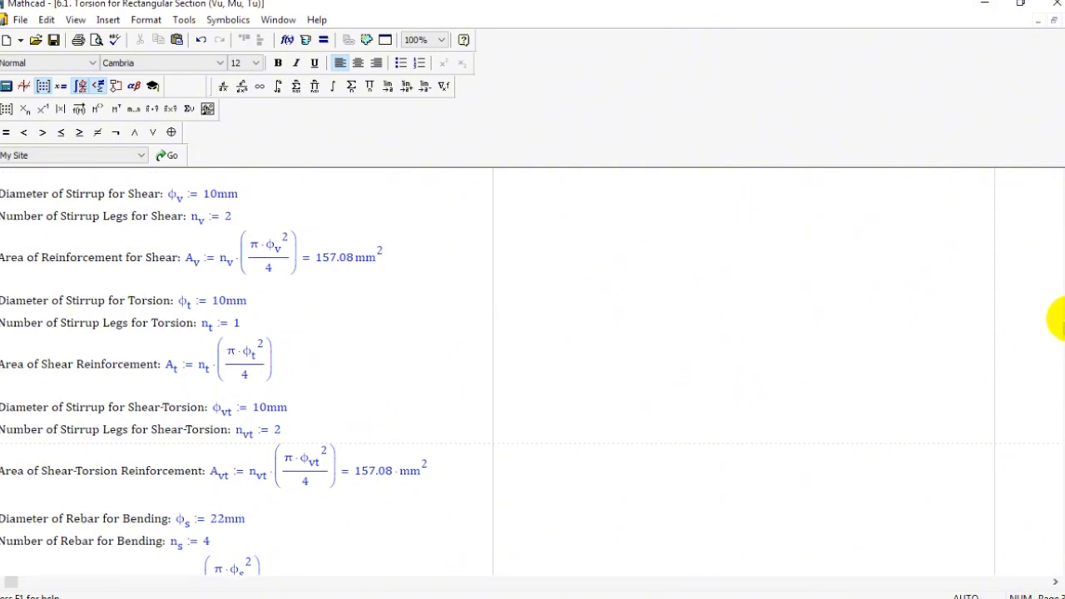
drag(1059, 324, 1053, 183)
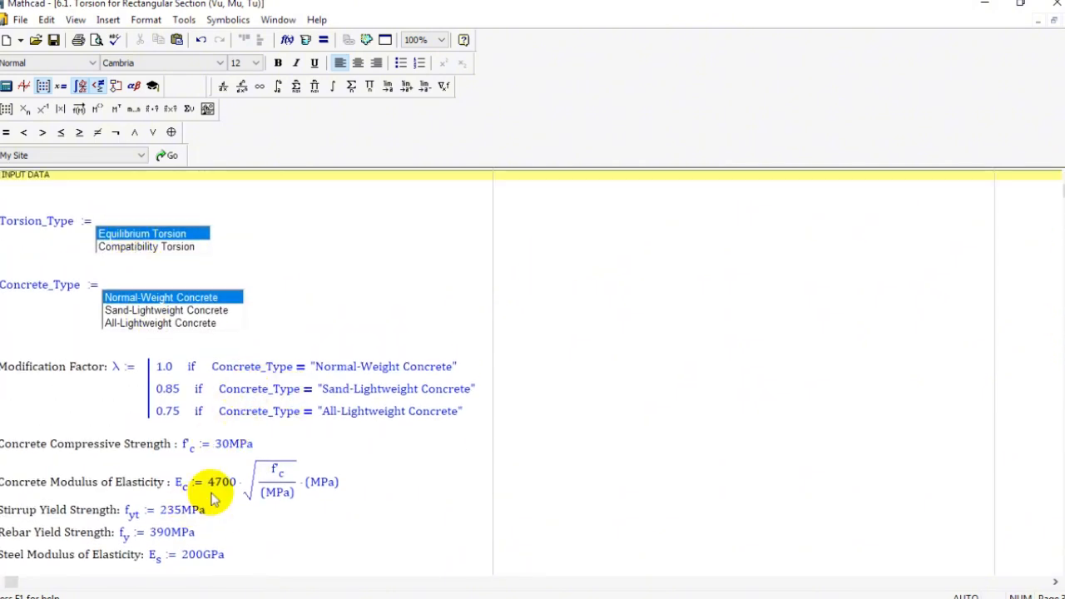
scroll(166, 404, up, 1)
double_click(16, 233)
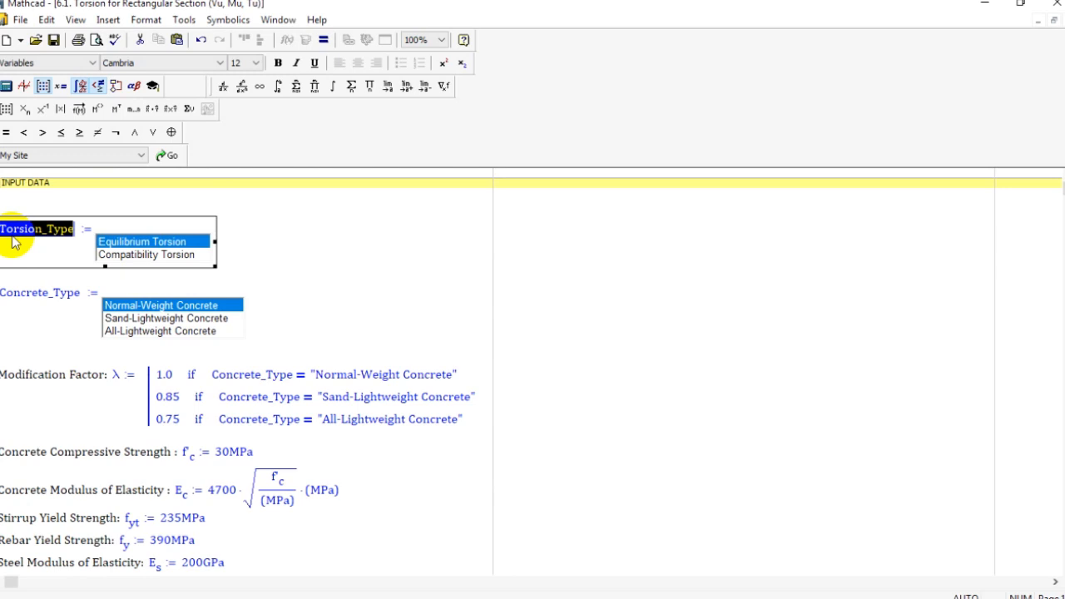
double_click(41, 293)
scroll(125, 249, down, 1)
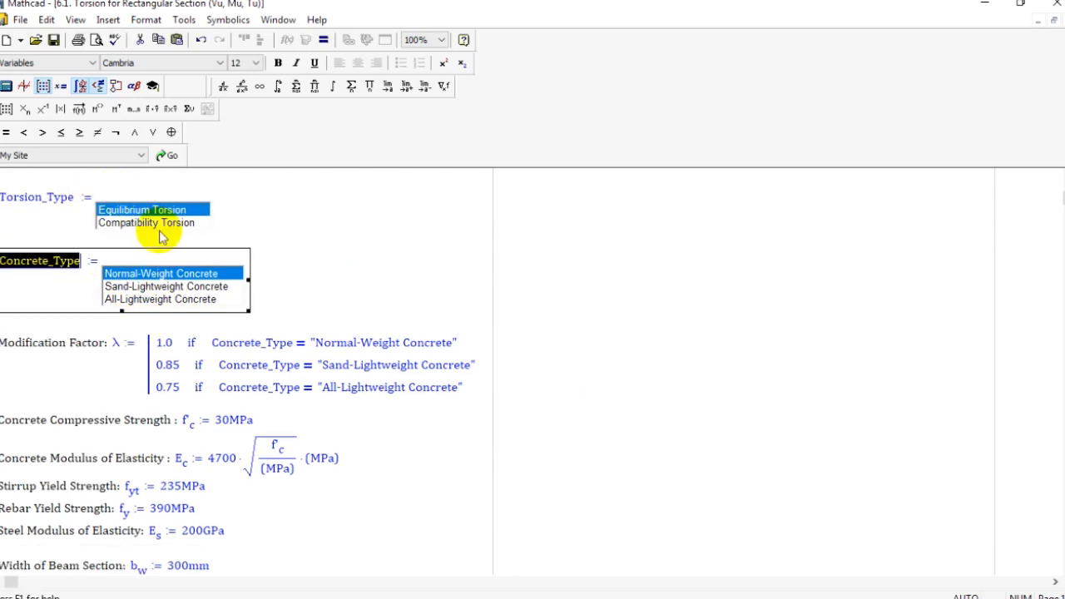
scroll(158, 231, down, 1)
scroll(904, 574, down, 10)
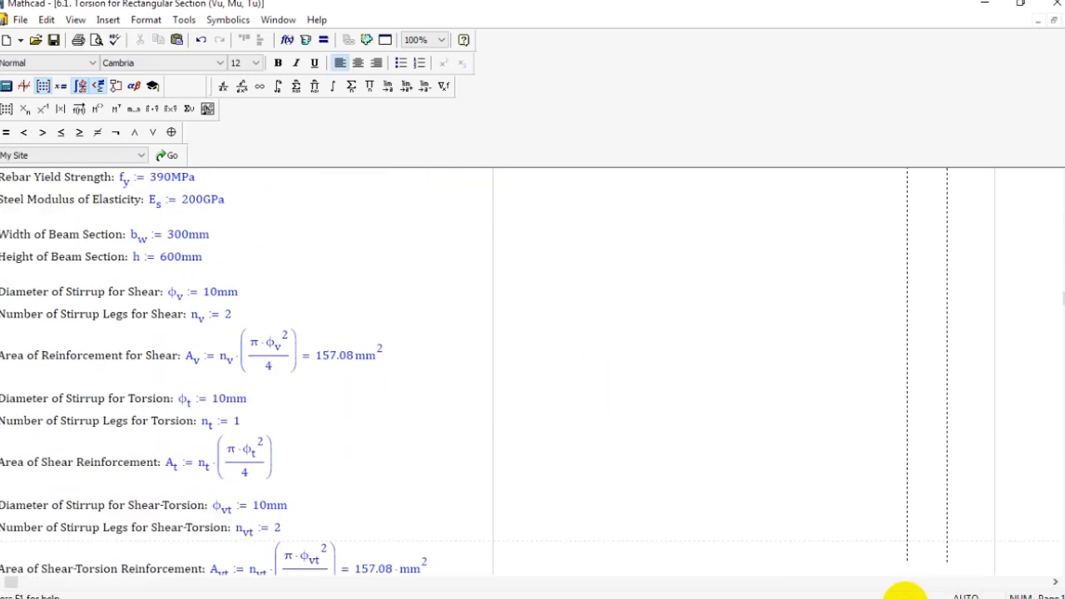
Step: Collapse the INPUT DATA area of the worksheet
drag(704, 421, 644, 589)
click(717, 330)
scroll(718, 330, down, 2)
scroll(172, 354, down, 1)
double_click(174, 374)
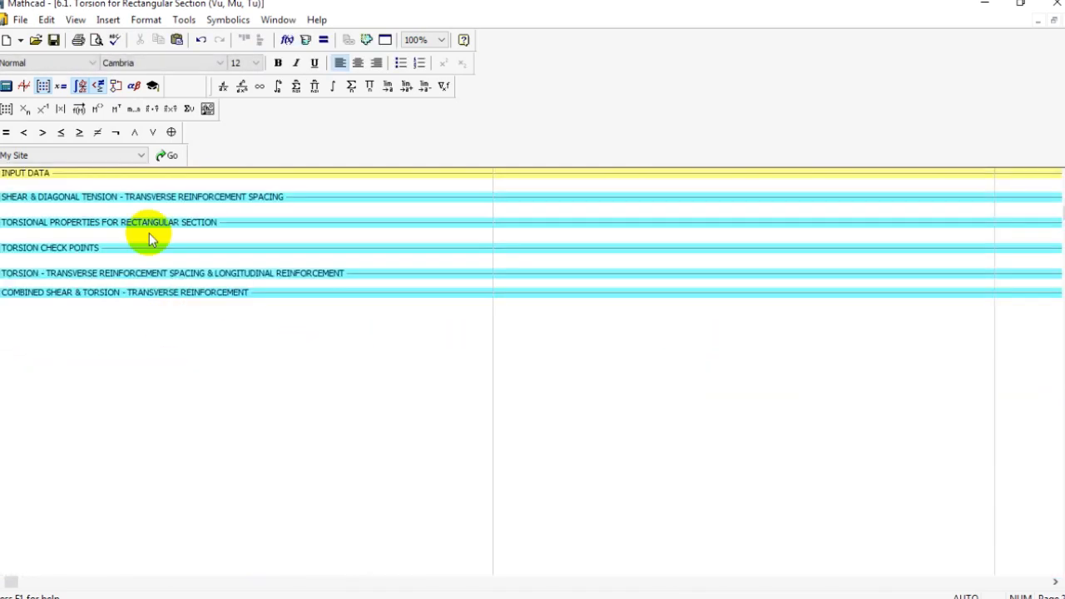
Step: Expand the Shear & Diagonal Tension area and examine the concrete nominal shear strength Vc and required stirrup shear strength Vs
double_click(183, 200)
scroll(260, 253, down, 2)
drag(72, 305, 476, 320)
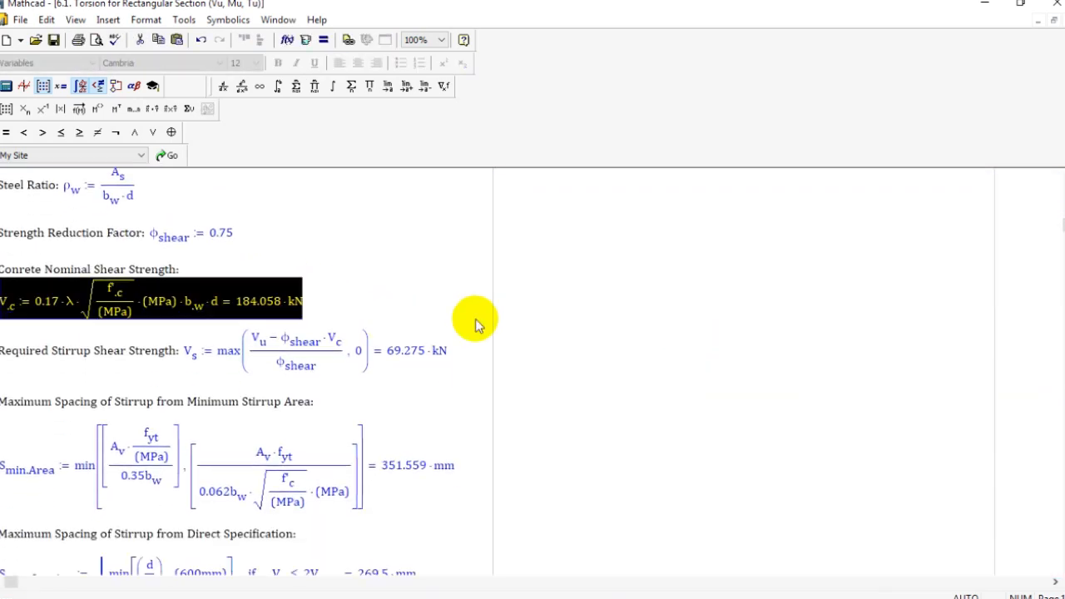
drag(50, 378, 426, 408)
click(123, 350)
drag(457, 373, 544, 372)
scroll(632, 330, down, 1)
click(654, 331)
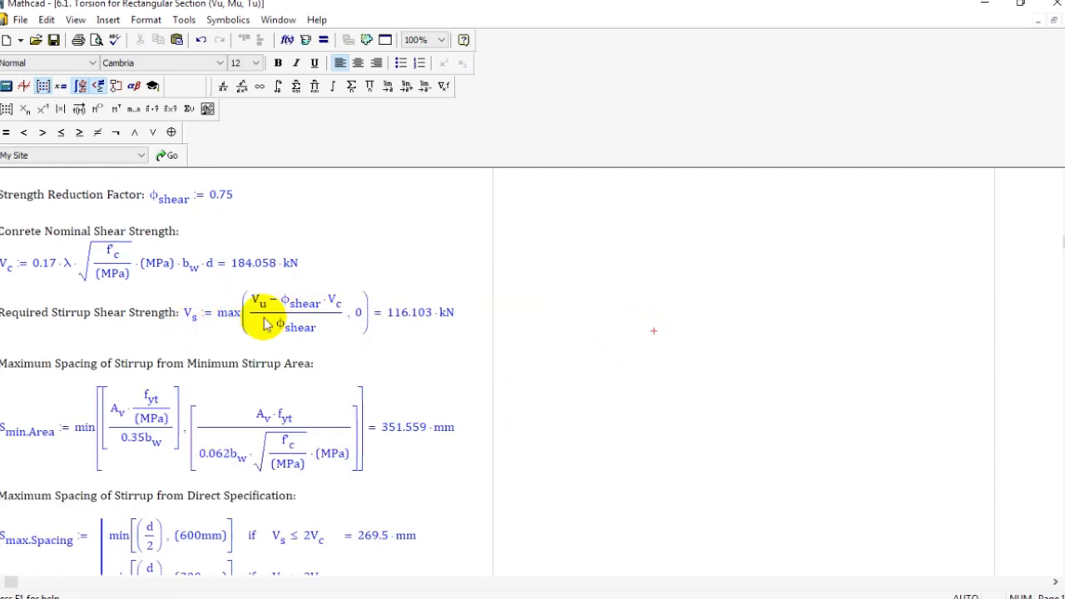
Step: Examine the maximum stirrup spacing formulas and the Sv program logic, and collapse the Shear & Diagonal Tension area
scroll(229, 324, down, 1)
scroll(209, 340, down, 1)
double_click(174, 349)
scroll(166, 394, down, 7)
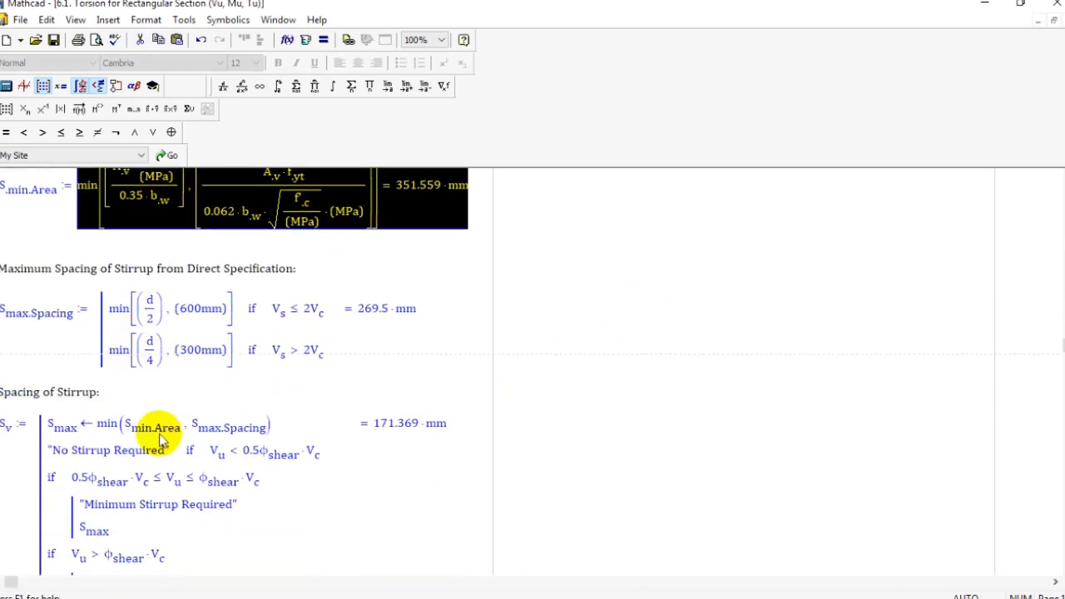
scroll(120, 372, down, 2)
scroll(238, 380, down, 1)
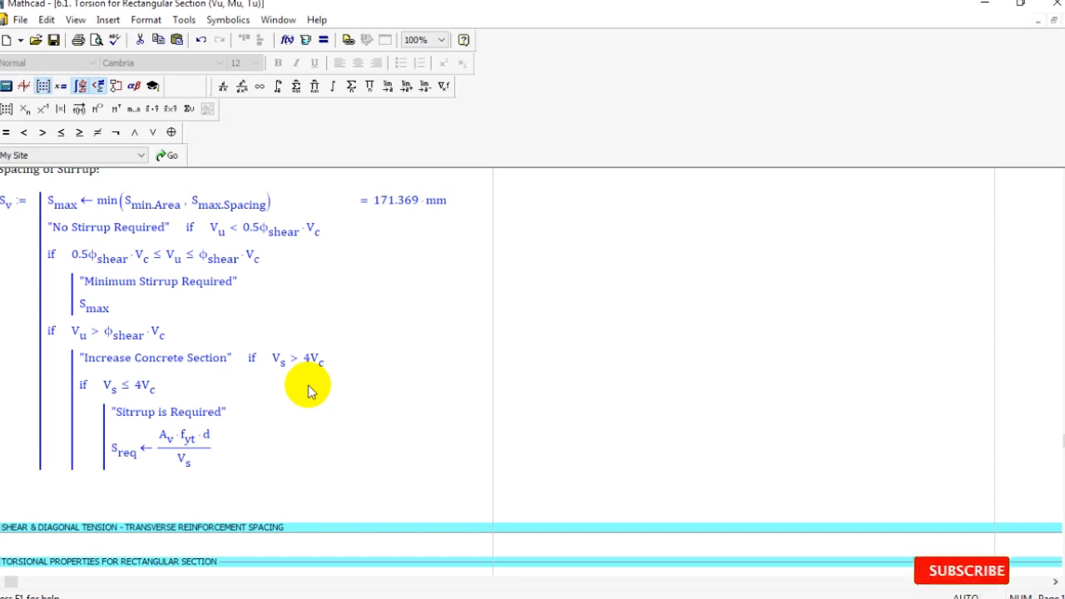
scroll(325, 369, down, 3)
click(668, 362)
scroll(666, 362, down, 1)
double_click(241, 418)
Step: Expand the Torsional Properties for Rectangular Section area, review its dimensions, areas and perimeters, and collapse it
double_click(155, 197)
scroll(271, 312, down, 4)
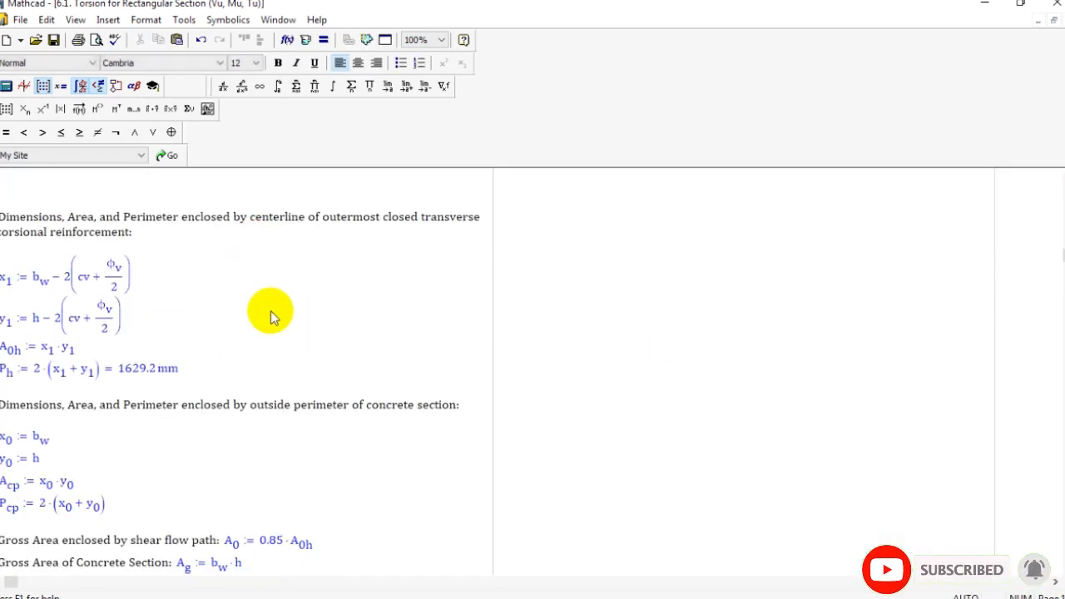
scroll(107, 330, down, 2)
scroll(106, 329, down, 10)
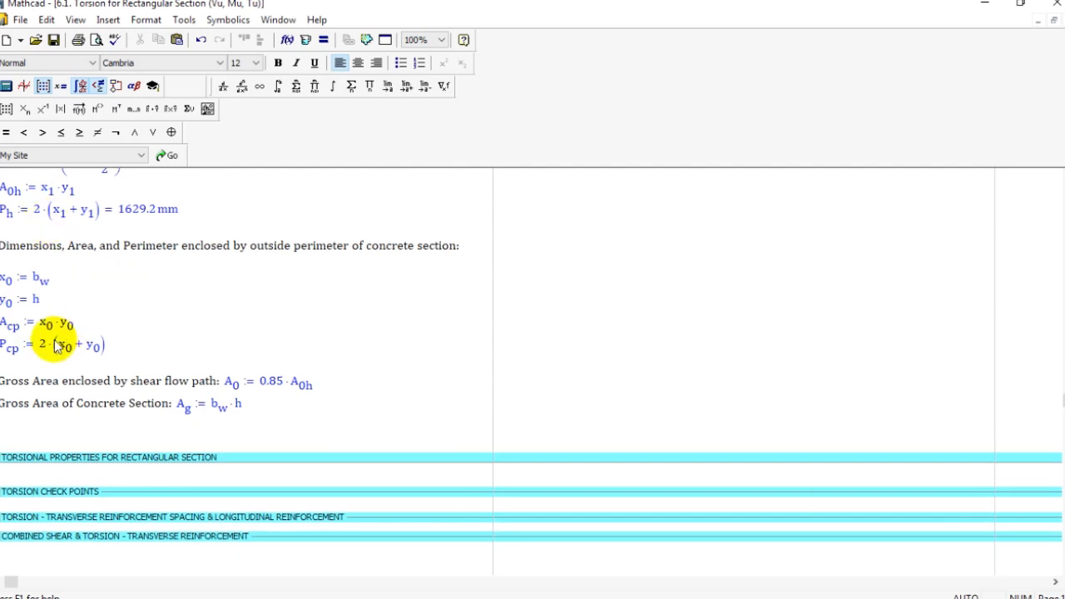
Step: Expand the Torsion Check Points area and examine the cracking torque and the design torsional moment for equilibrium and compatibility torsion
double_click(85, 198)
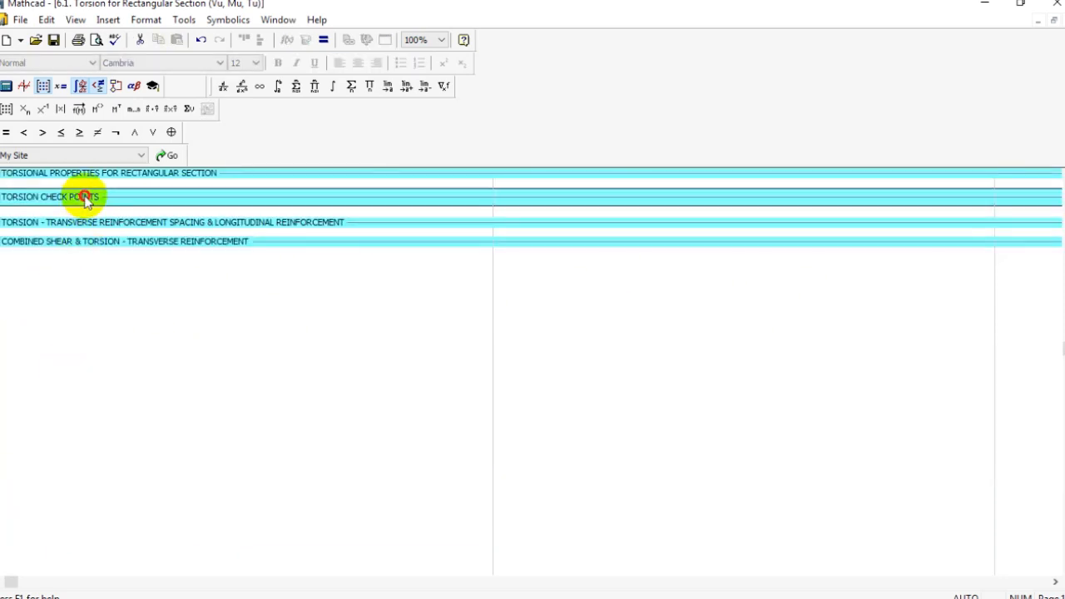
scroll(362, 385, down, 2)
drag(356, 257, 450, 259)
drag(67, 323, 196, 323)
drag(162, 355, 269, 369)
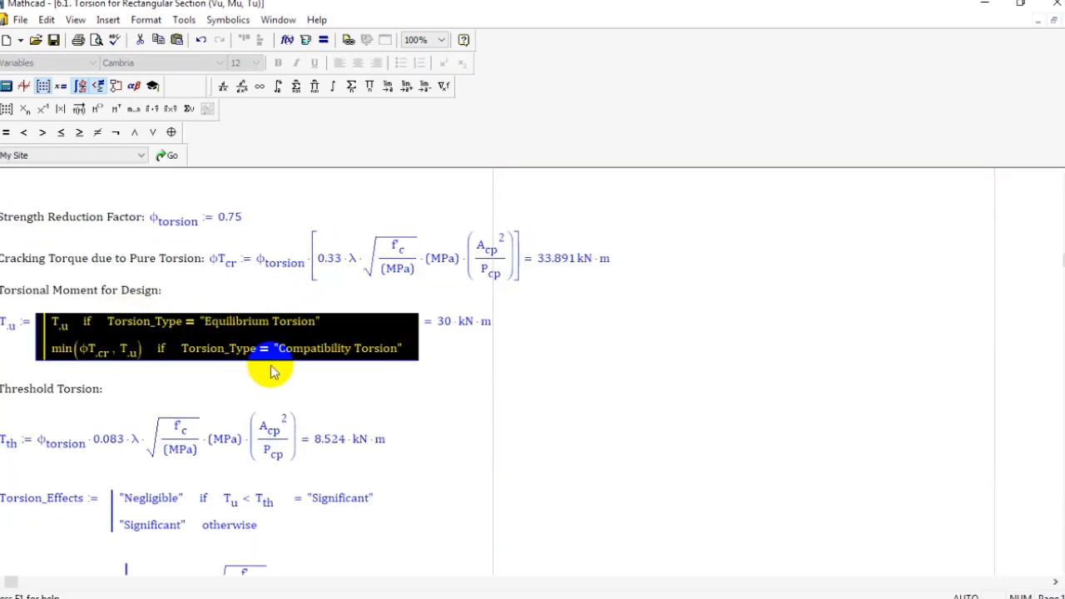
click(974, 375)
scroll(913, 365, down, 1)
click(125, 293)
drag(210, 272, 292, 287)
double_click(360, 303)
scroll(713, 369, down, 1)
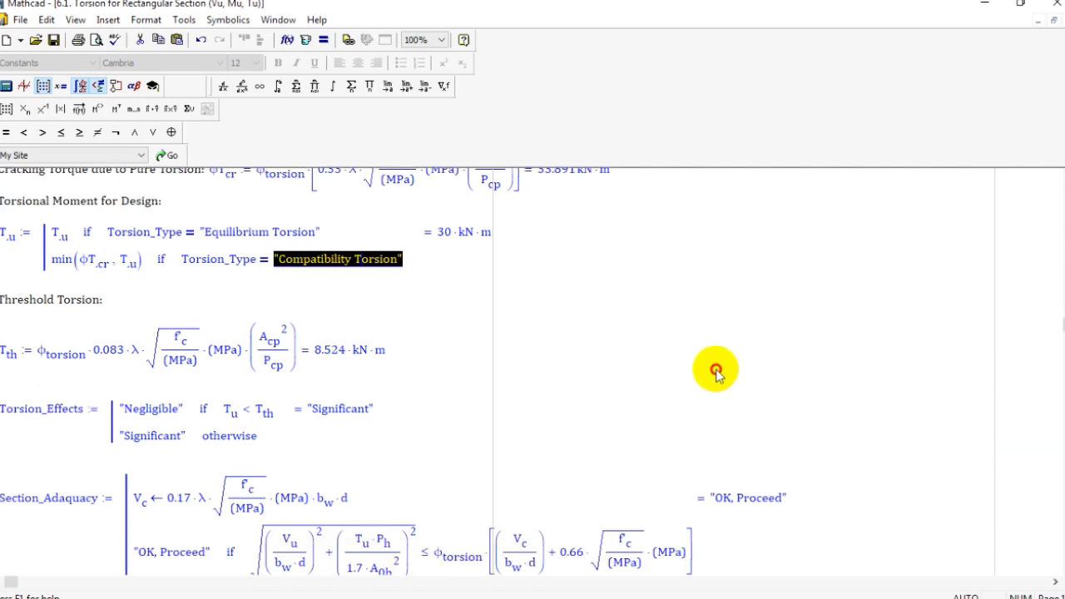
Step: Examine the threshold torsion, torsion effects and section adequacy condition, and collapse the Torsion Check Points area
click(713, 369)
scroll(345, 361, down, 2)
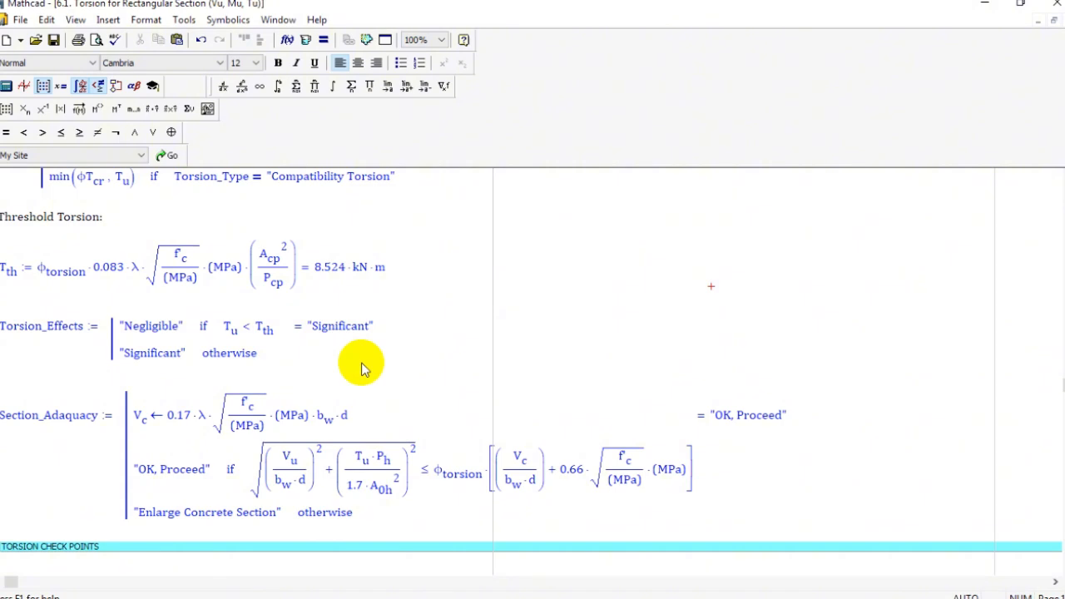
scroll(364, 371, down, 1)
drag(185, 369, 505, 436)
click(505, 436)
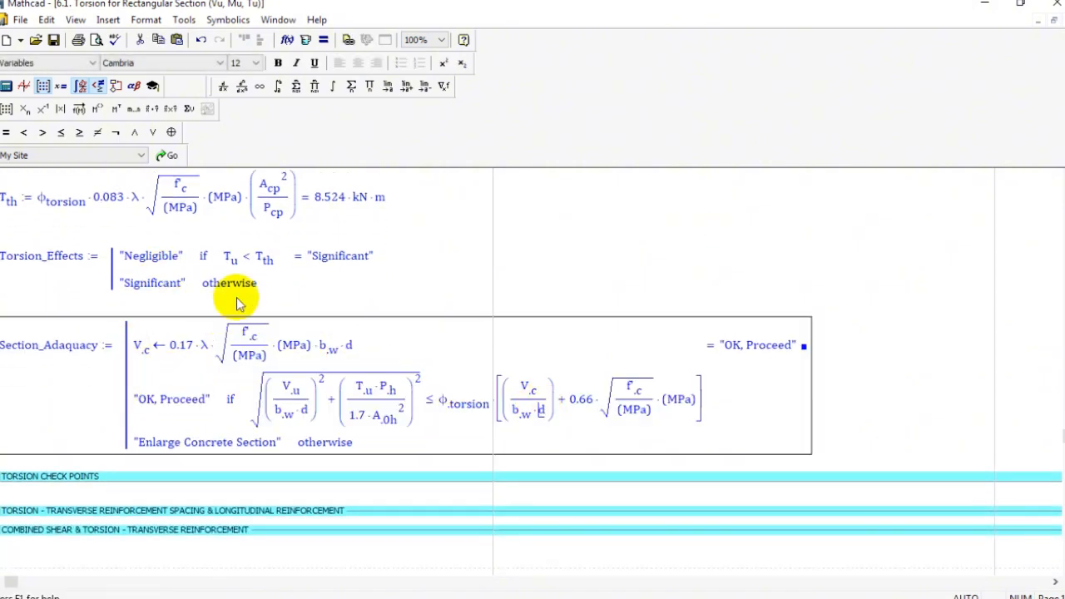
scroll(238, 299, down, 1)
scroll(258, 341, down, 1)
drag(190, 300, 685, 338)
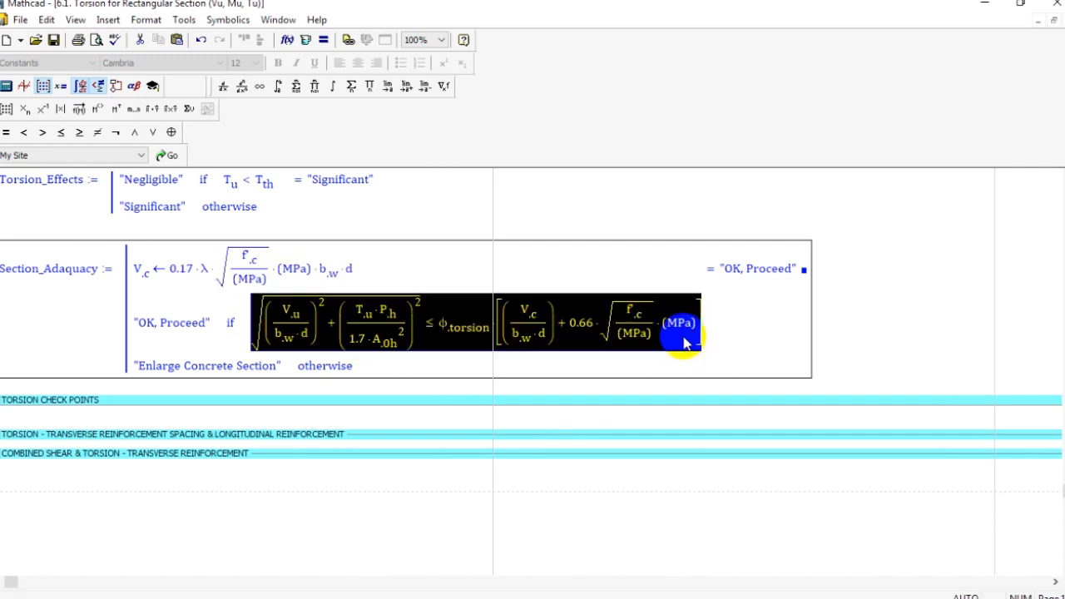
scroll(915, 328, down, 1)
click(1004, 321)
scroll(266, 325, down, 1)
double_click(181, 332)
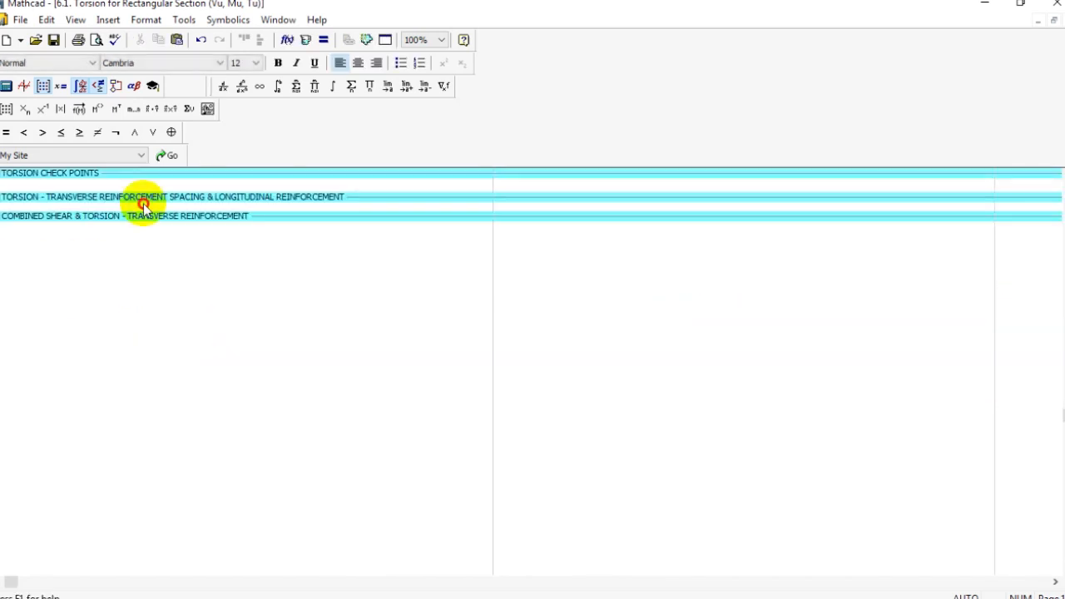
Step: Expand the area on torsion transverse spacing and longitudinal reinforcement, and examine the maximum and required transverse spacing
double_click(143, 200)
scroll(158, 291, down, 1)
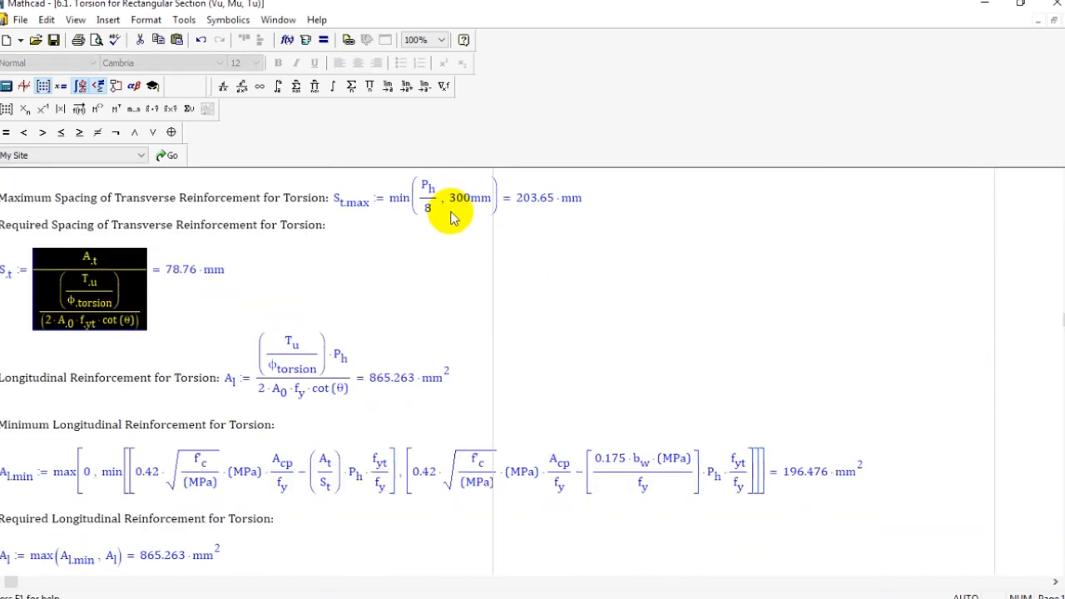
scroll(707, 316, down, 1)
click(753, 301)
Step: Examine the minimum and required longitudinal reinforcement for torsion, and collapse that torsion reinforcement area
scroll(753, 297, down, 1)
drag(70, 372, 832, 350)
scroll(832, 350, down, 1)
drag(736, 353, 227, 360)
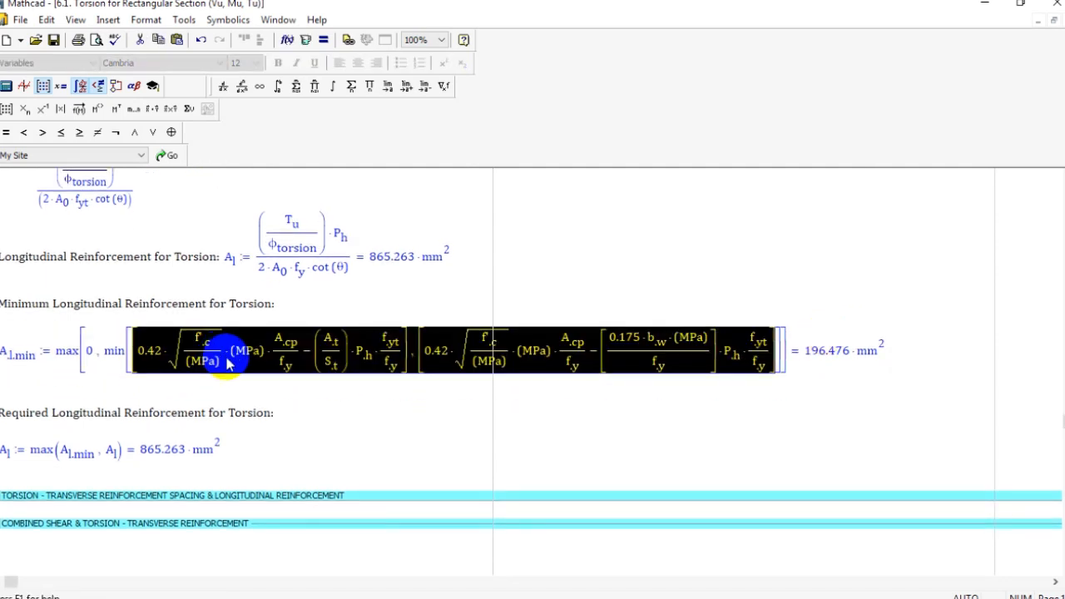
scroll(241, 383, down, 3)
click(531, 368)
scroll(531, 369, down, 1)
click(114, 338)
double_click(72, 372)
Step: Expand the Combined Shear & Torsion area and examine the required reinforcement ratios for shear, torsion and combined shear-torsion
double_click(126, 197)
scroll(278, 334, down, 1)
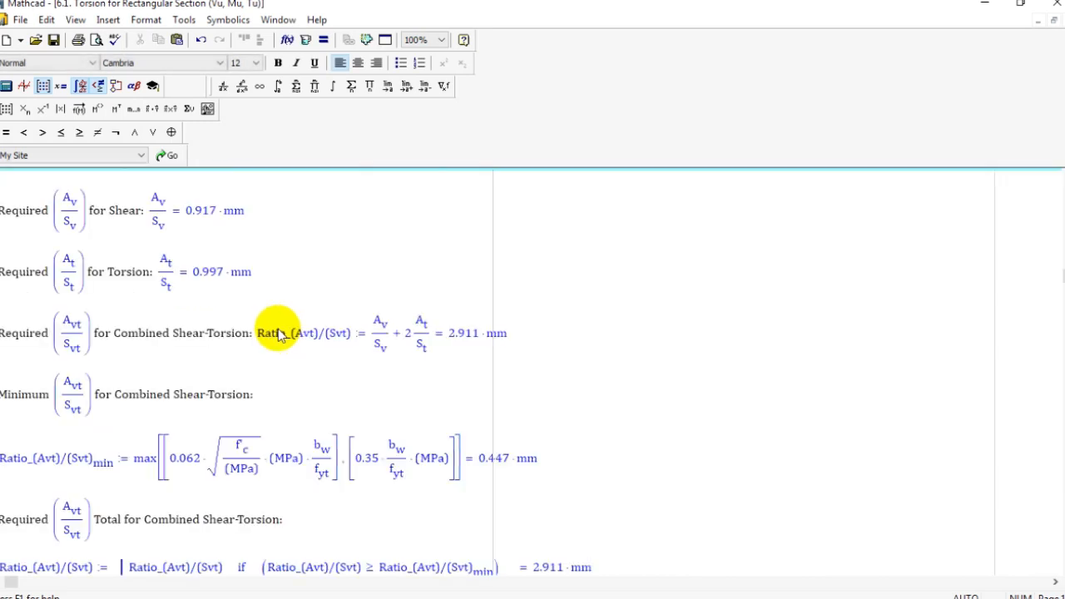
scroll(279, 335, up, 1)
click(180, 235)
scroll(269, 369, down, 1)
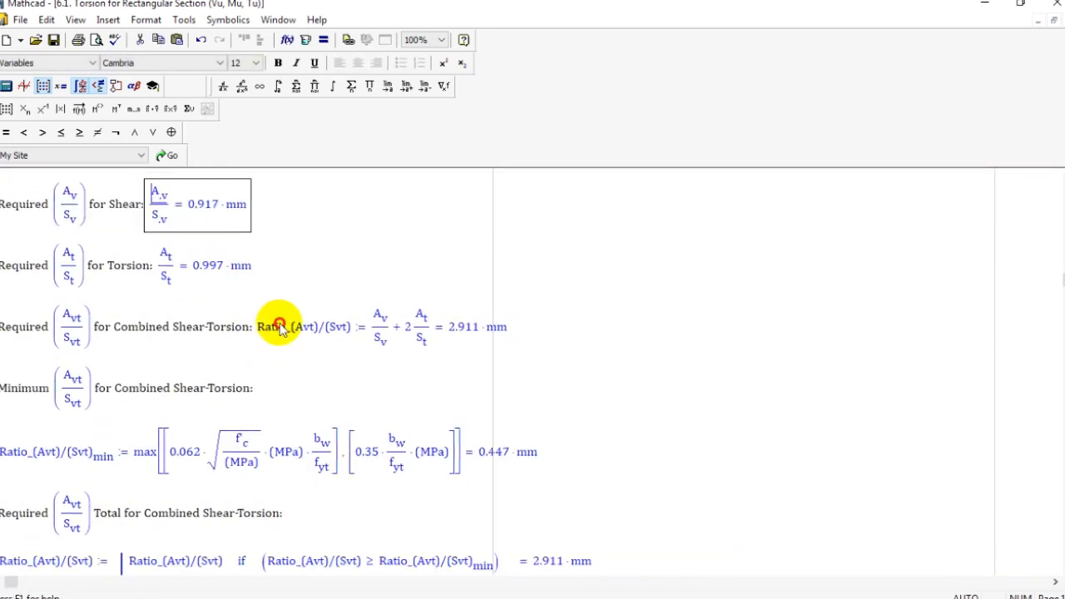
double_click(277, 326)
scroll(297, 323, down, 1)
click(278, 295)
Step: Examine the minimum and total required Avt/Svt ratios for combined shear-torsion and how the ratio variables are used
scroll(279, 296, down, 1)
double_click(69, 263)
double_click(305, 277)
click(285, 273)
scroll(286, 275, down, 1)
scroll(278, 237, down, 1)
double_click(283, 220)
click(607, 258)
click(753, 274)
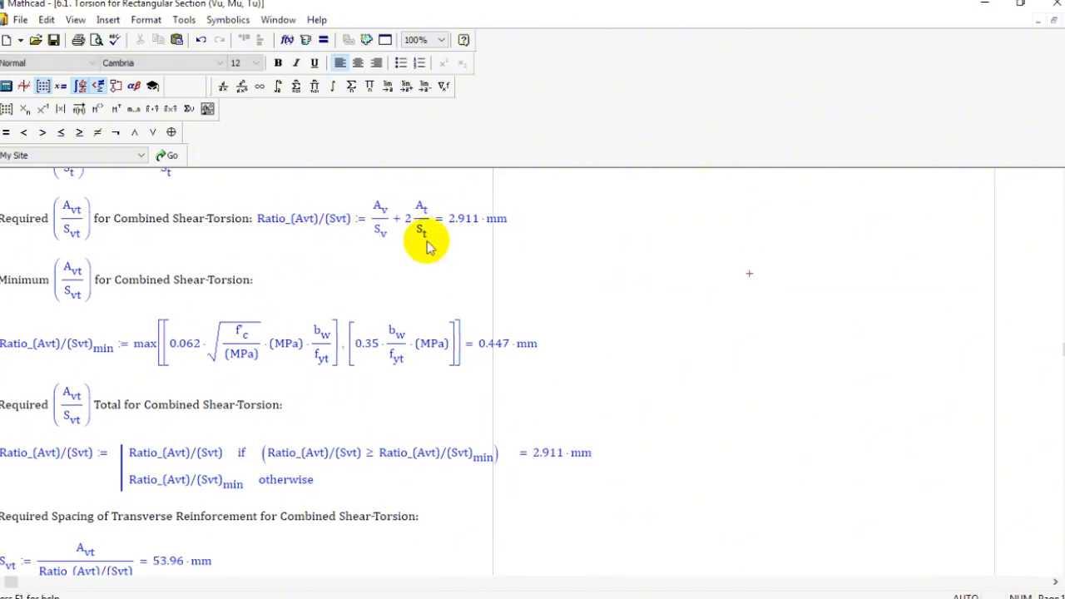
Step: Re-examine the Ratio_(Avt)/(Svt) variable name in the required combined shear-torsion definition
click(294, 209)
scroll(309, 227, up, 1)
scroll(311, 233, up, 4)
scroll(361, 343, down, 3)
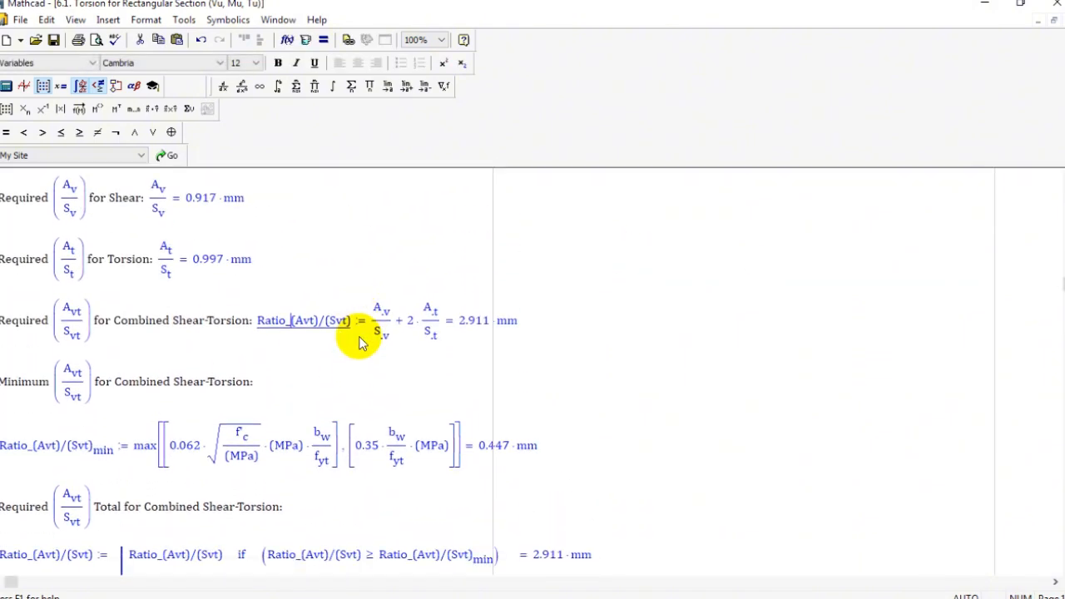
scroll(364, 343, down, 3)
drag(260, 185, 345, 213)
click(736, 265)
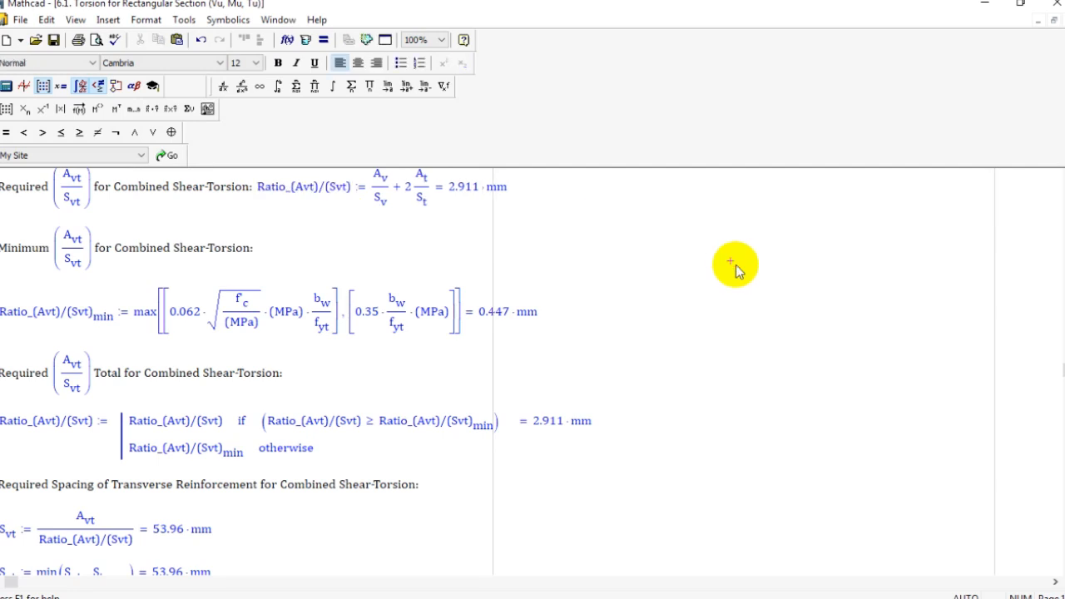
Step: Copy the required combined shear-torsion label and its Ratio_(Avt)/(Svt) definition into the blank space beside the calculations
scroll(440, 316, up, 4)
drag(10, 306, 520, 313)
click(176, 388)
scroll(171, 383, down, 1)
drag(2, 284, 463, 318)
key(ctrl+c)
click(644, 302)
key(ctrl+v)
drag(743, 216, 725, 260)
drag(1049, 302, 727, 324)
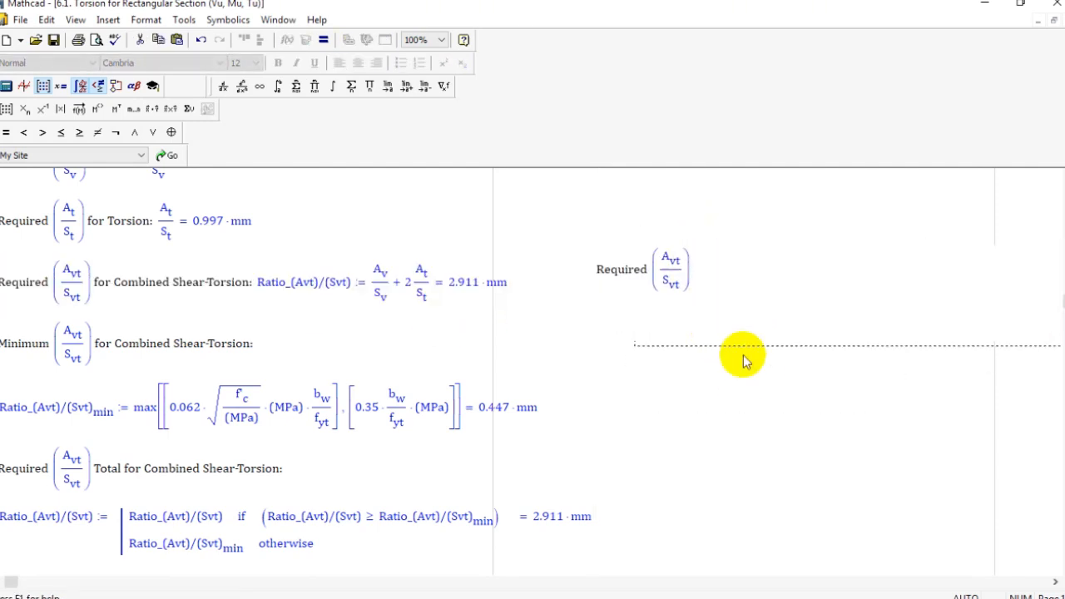
click(764, 394)
Step: Clear the Ratio_(Avt)/(Svt) definition from the copied line, leaving only its label and an empty math placeholder
scroll(772, 393, up, 1)
drag(931, 290, 1026, 307)
key(Delete)
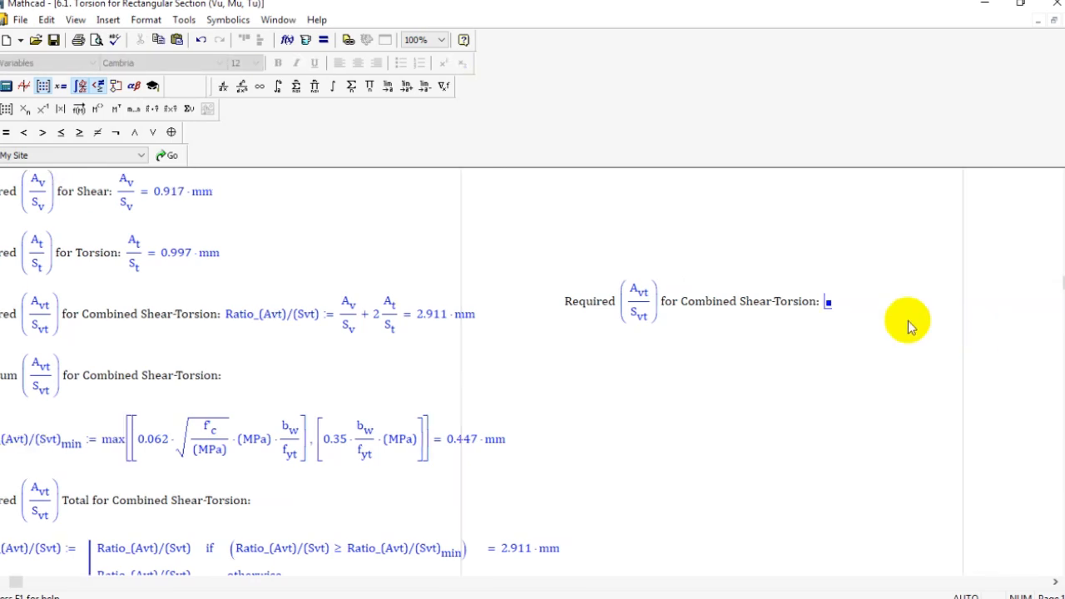
Step: Try to enter the variable name Ratio_(Avt) in the copied line's math region, and clear the entry
text(Ra)
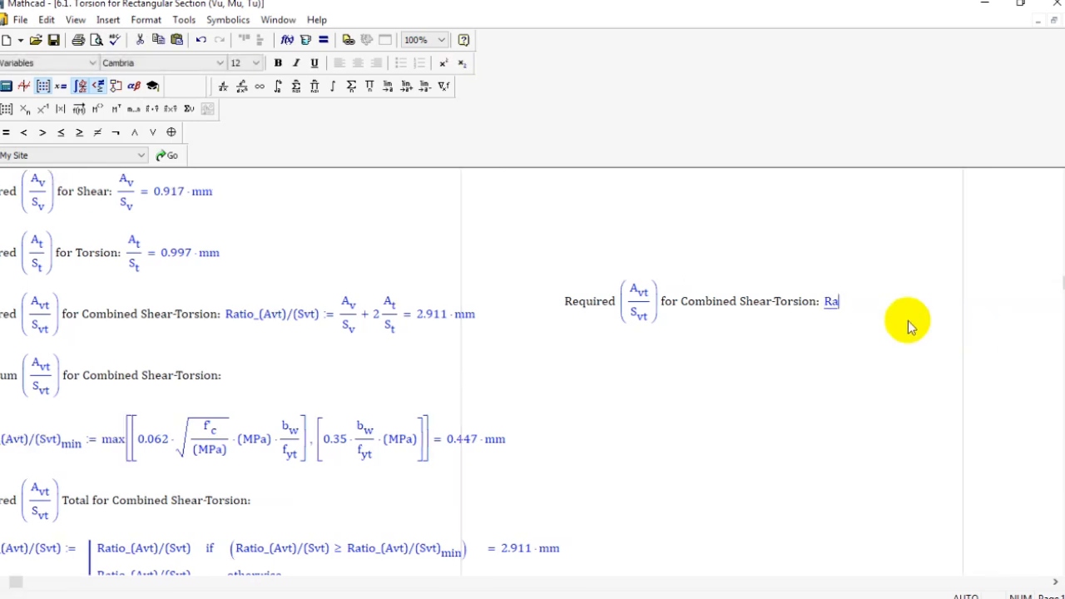
text(tio_(Avt)/)
key(BackSpace)
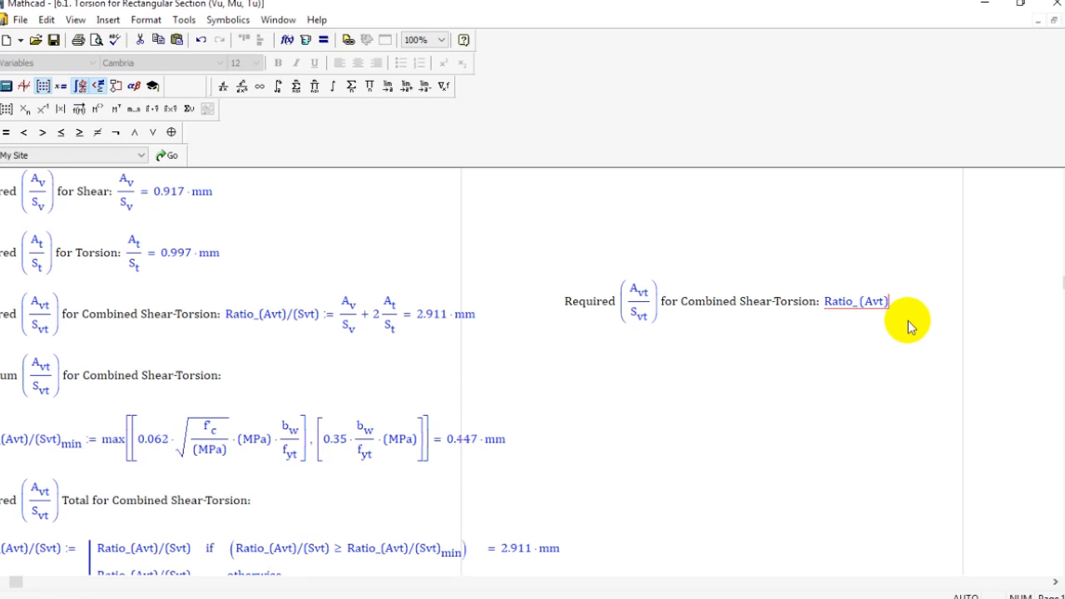
click(884, 306)
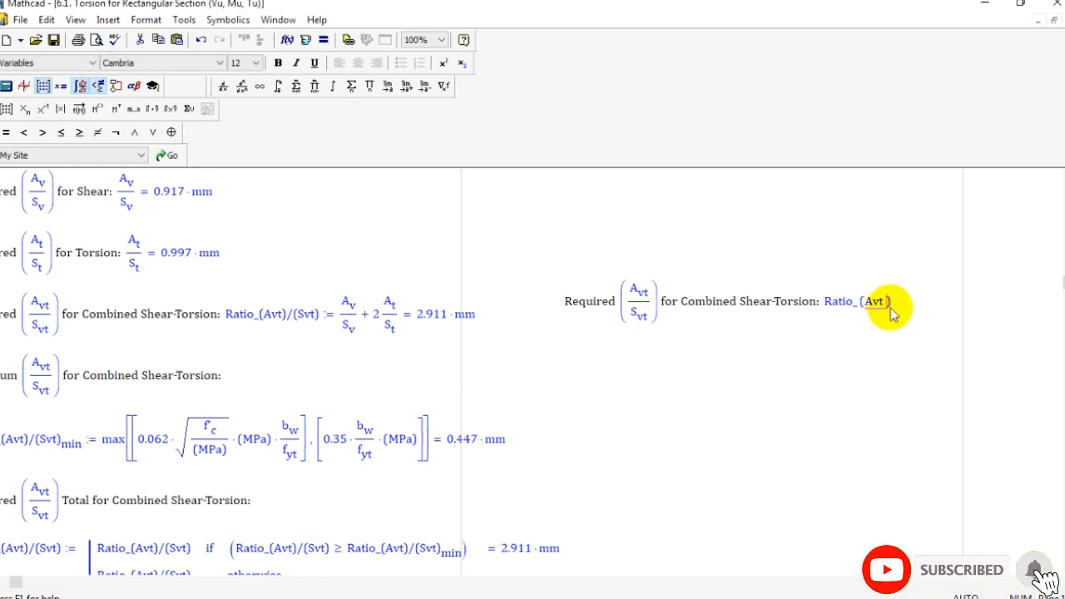
key(space)
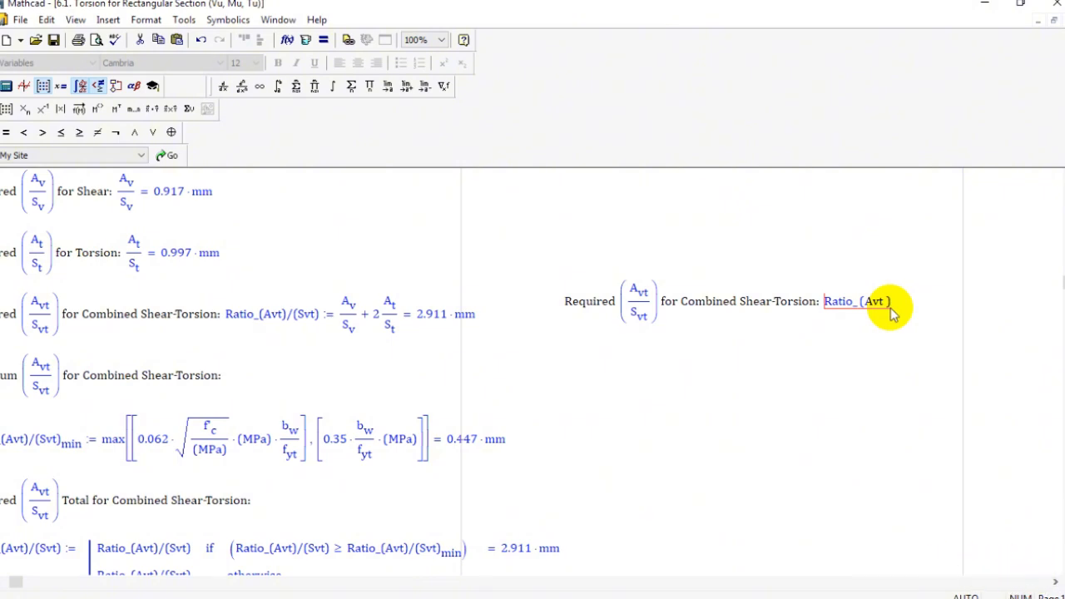
key(BackSpace)
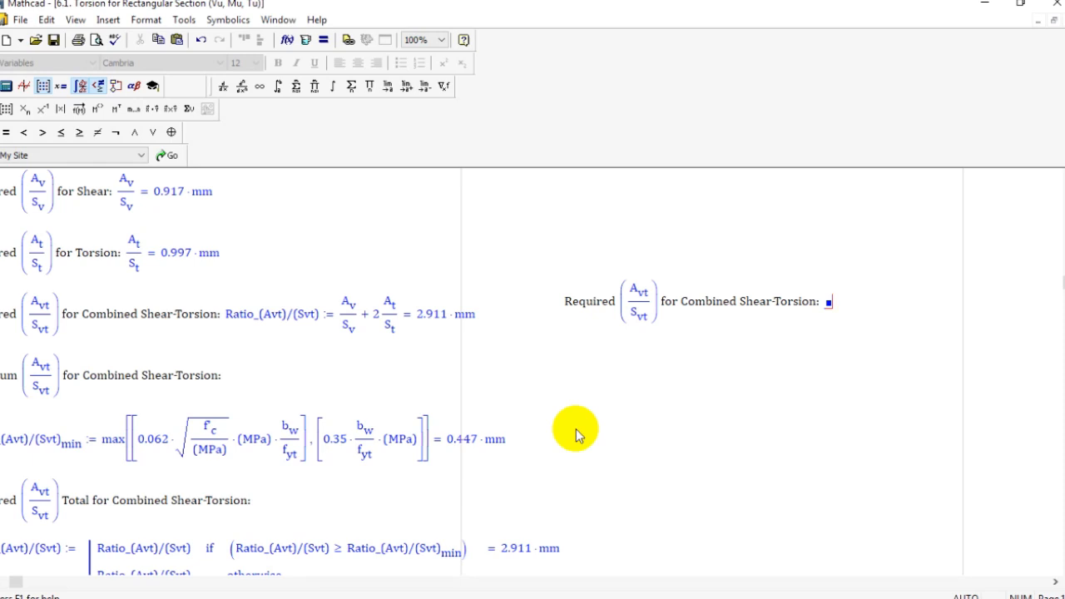
Step: Start the Ratio_(Avt)/(Svt) definition in the copied line's math placeholder, with Av/Sv as its first term
text(Ratio_(Avt)/(Svt)
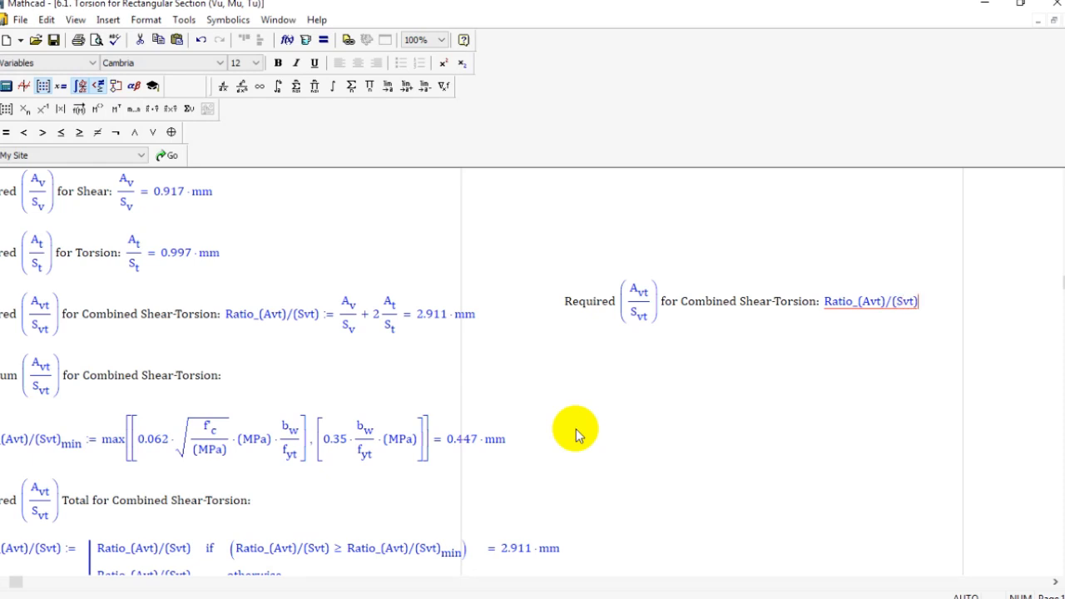
text(:= )
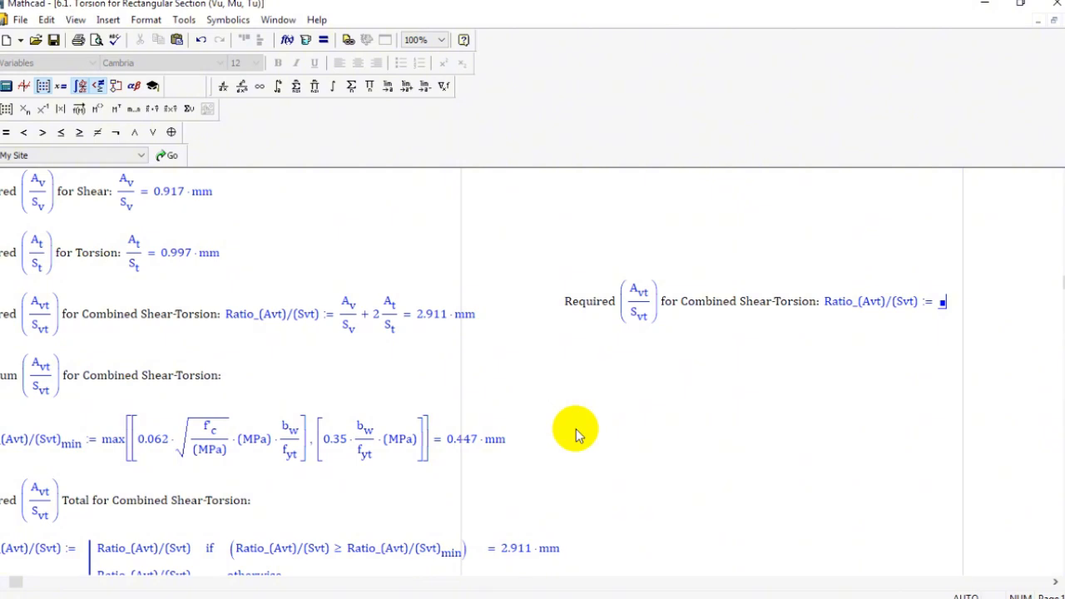
text(A)
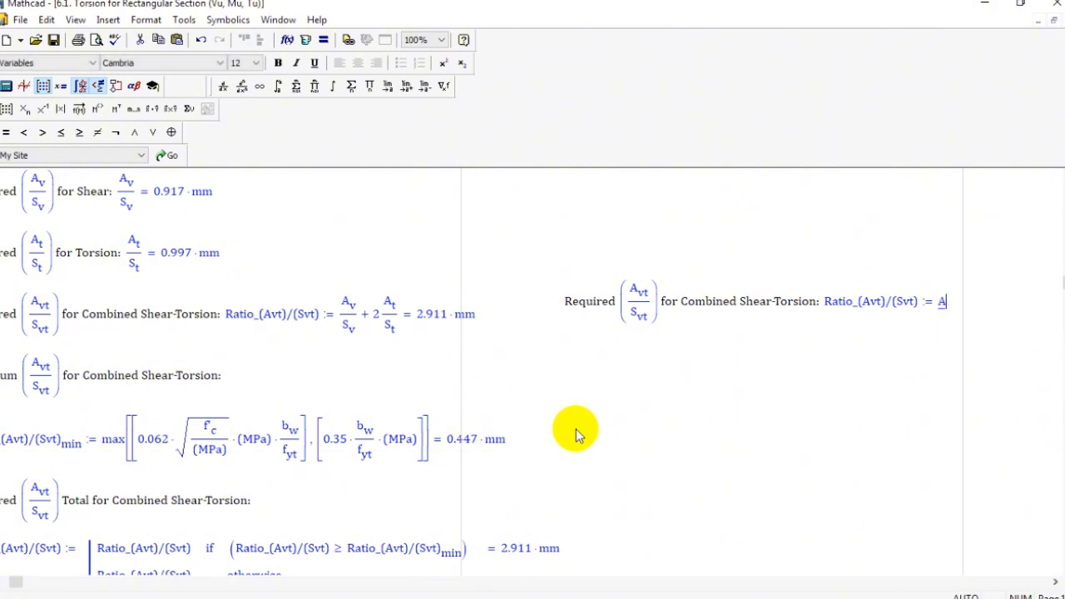
text(.v/S.v)
key(space)
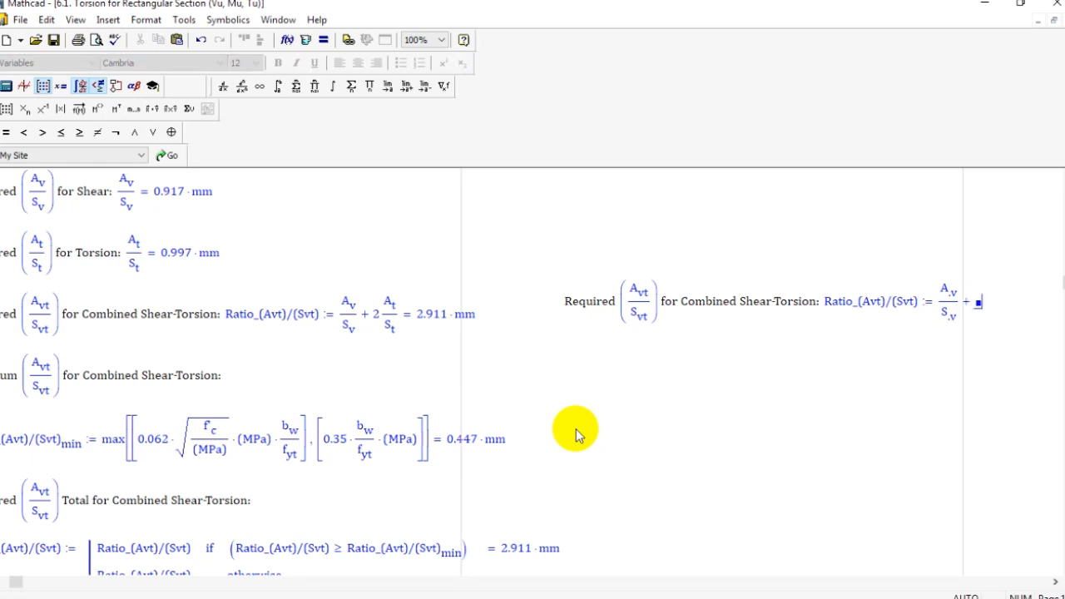
Step: Add the term 2·At/St to the copied Ratio_(Avt)/(Svt) definition and evaluate it in mm
text(s)
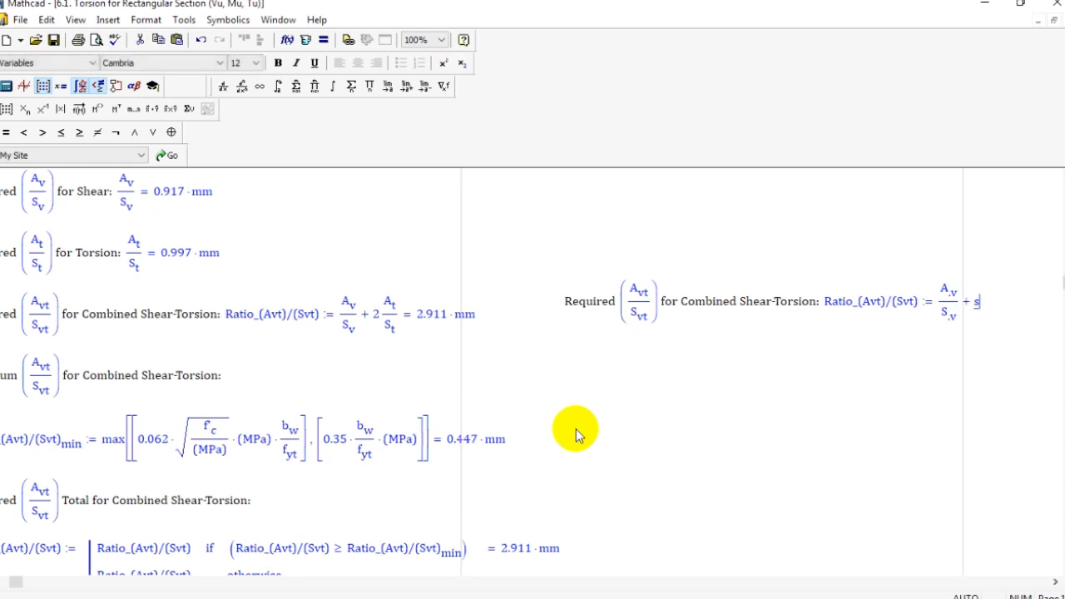
key(BackSpace)
text(2)
text(*)
text(A)
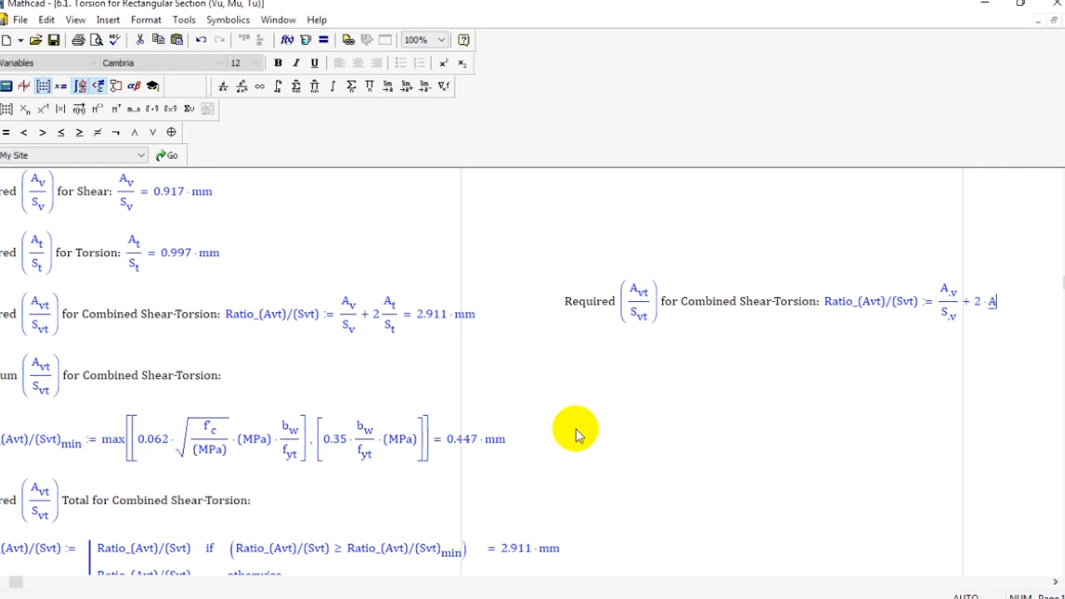
text(.t/S)
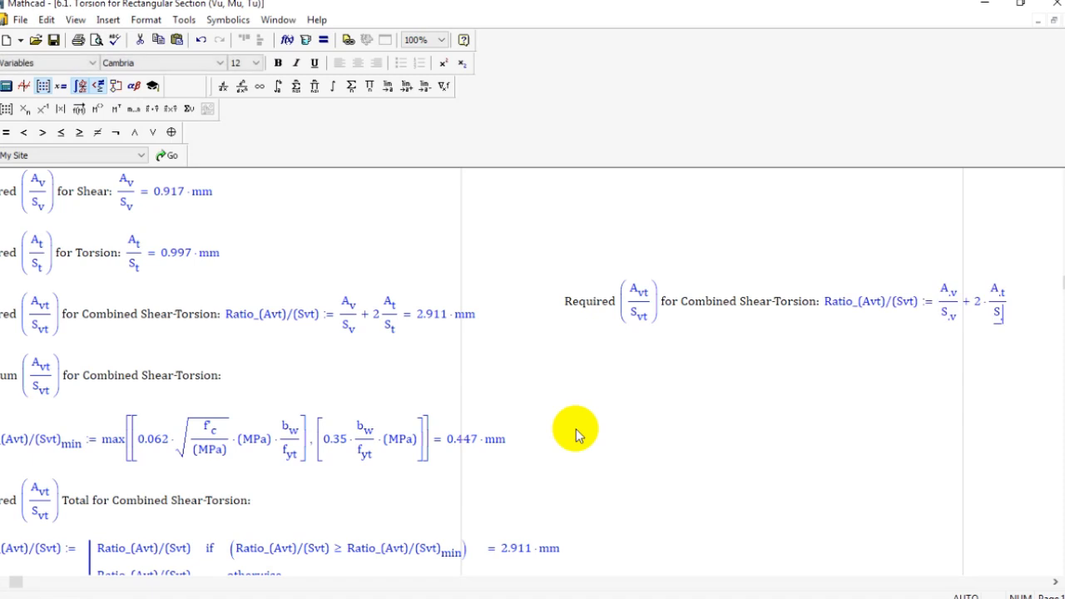
text(.t== 0.003·m)
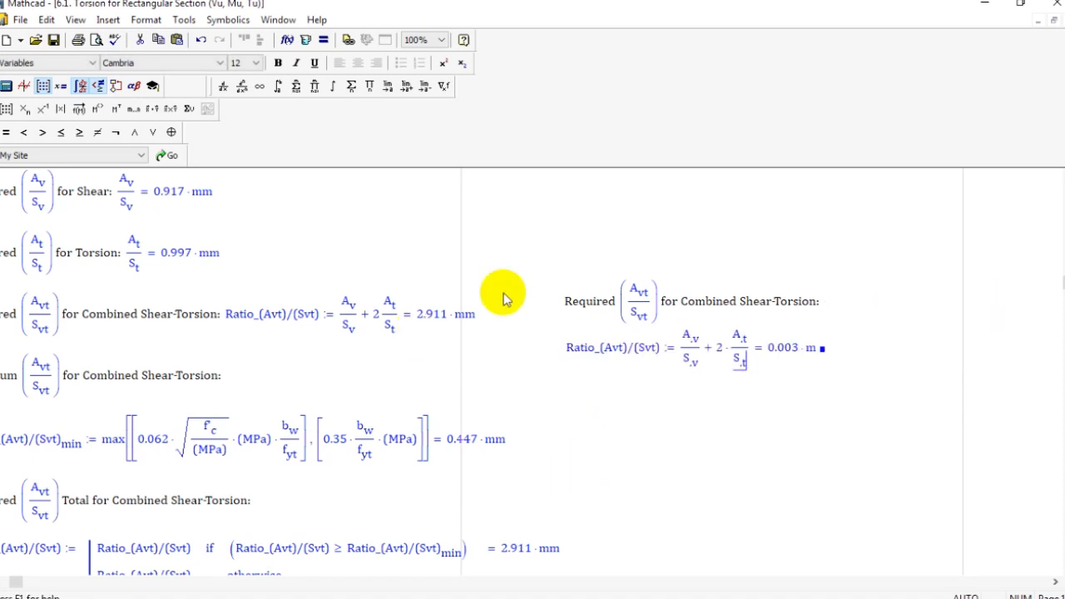
click(689, 328)
click(824, 338)
text(mm)
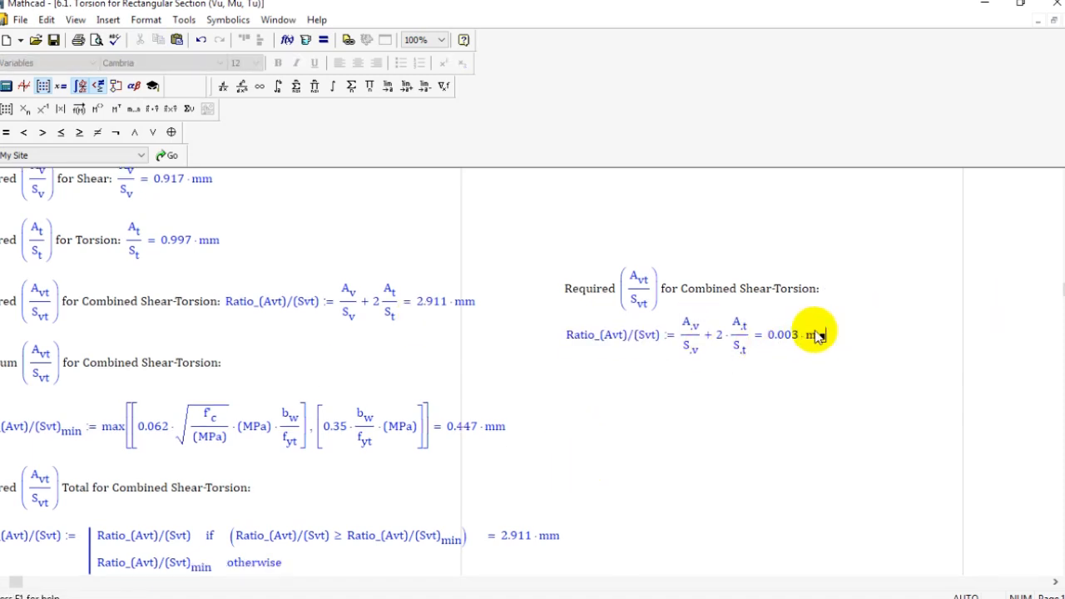
Step: Shift the copied line slightly left and widen its text region so the label and equation fit on one line
click(874, 404)
click(698, 323)
drag(826, 354, 1028, 343)
drag(864, 216, 806, 313)
drag(805, 314, 745, 305)
click(825, 216)
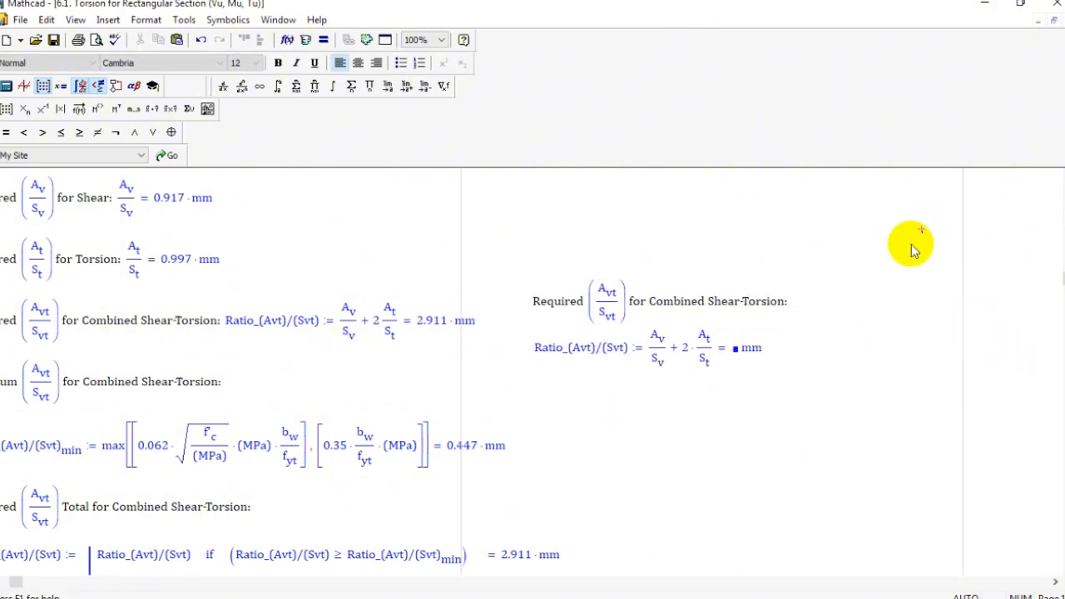
click(842, 318)
drag(991, 348, 1048, 352)
click(874, 463)
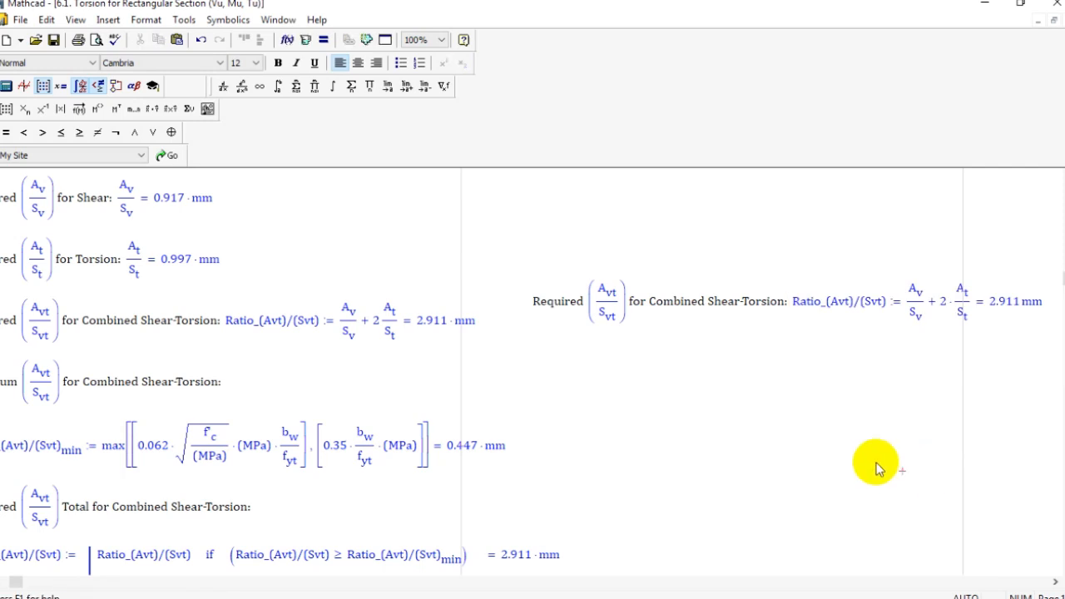
Step: Examine the minimum Ratio_(Avt)/(Svt) definition and its max expression for combined shear-torsion
scroll(875, 463, up, 2)
click(897, 304)
scroll(842, 483, up, 1)
scroll(158, 456, down, 3)
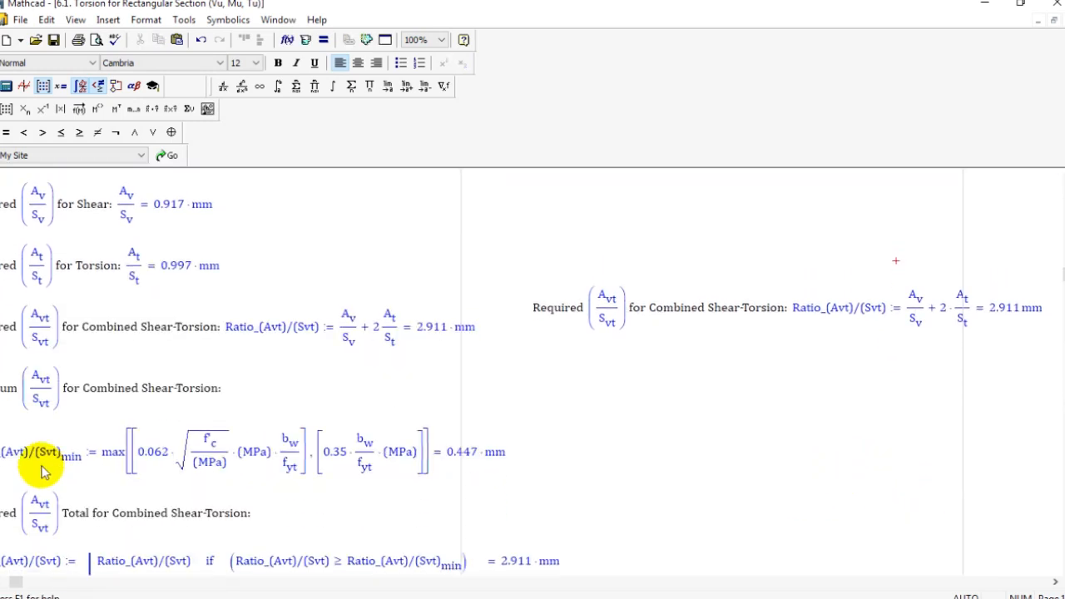
double_click(42, 470)
scroll(34, 512, down, 1)
click(1, 583)
click(1, 583)
click(1, 582)
scroll(50, 466, down, 1)
click(82, 404)
drag(107, 402, 12, 403)
drag(148, 395, 280, 408)
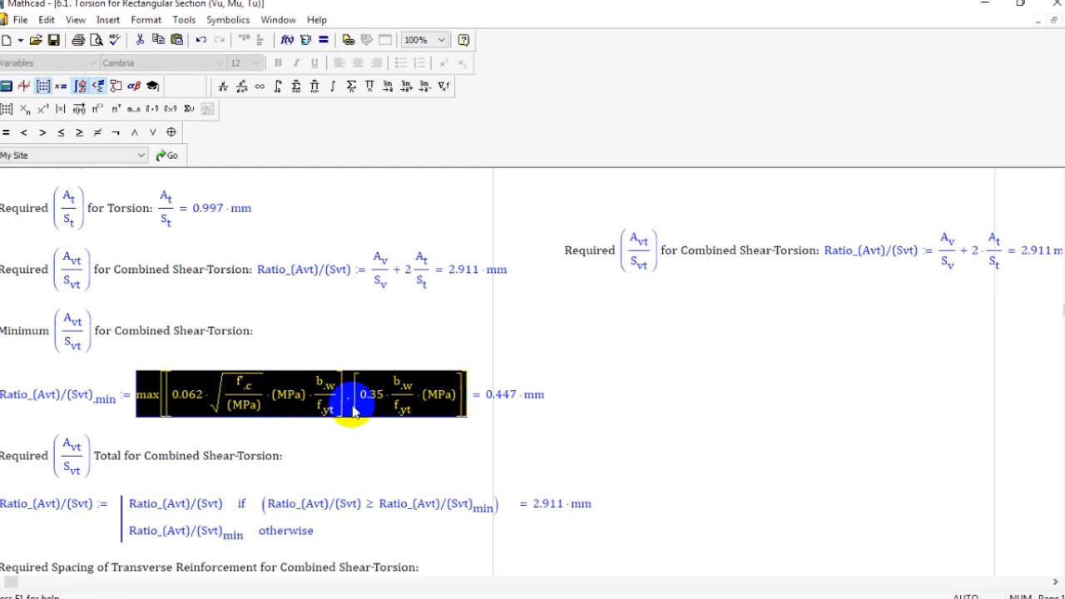
Step: Examine the conditional definition of the total required Ratio_(Avt)/(Svt) for combined shear-torsion
scroll(126, 459, down, 2)
double_click(60, 454)
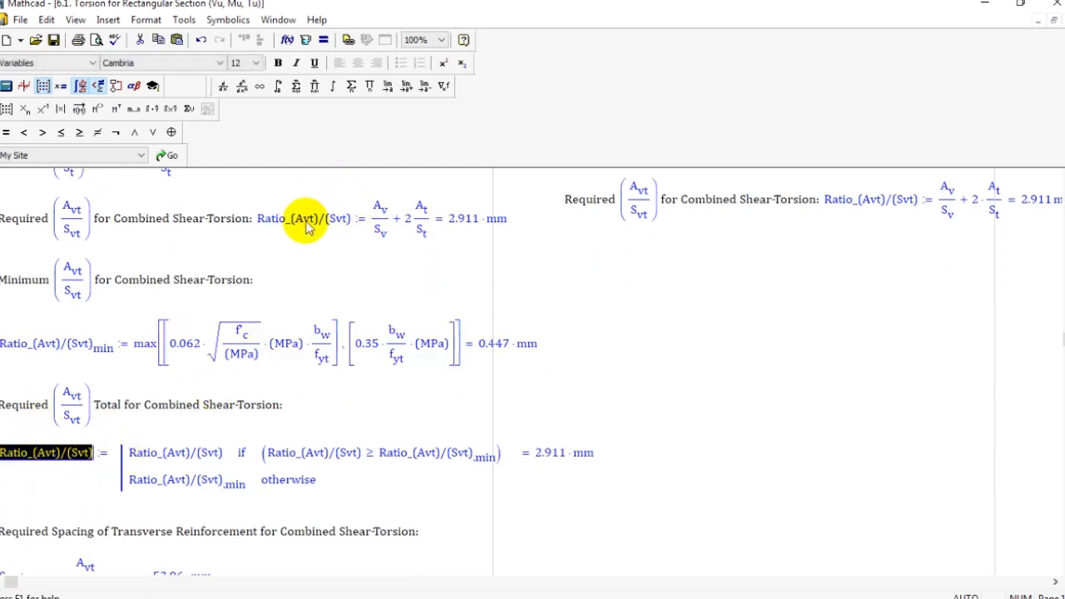
click(83, 353)
drag(81, 442, 296, 442)
click(723, 366)
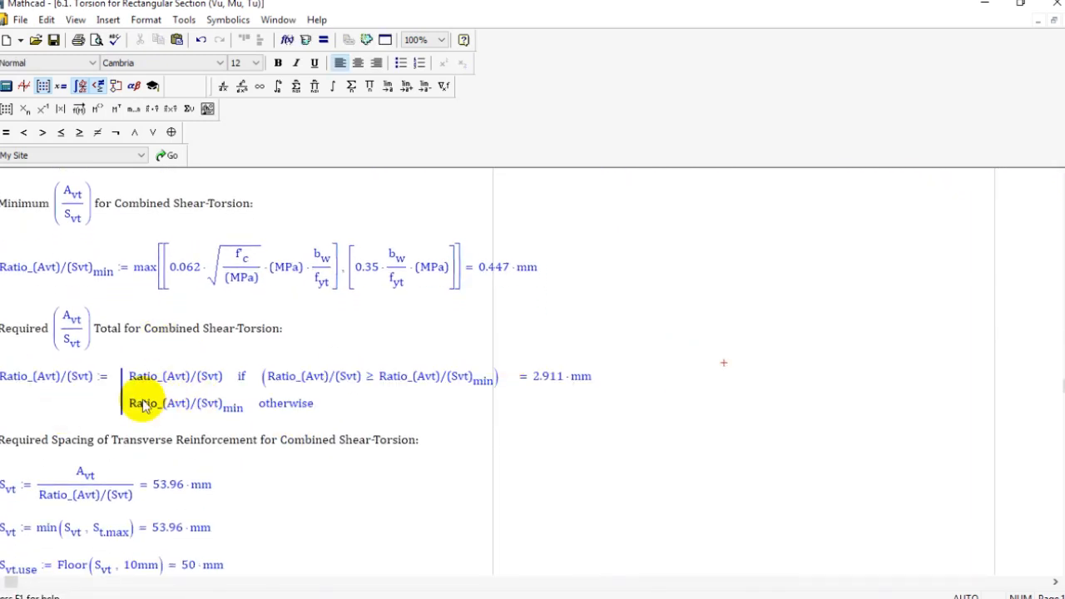
Step: Delete the copied combined shear-torsion line from the blank space beside the calculations
scroll(164, 422, up, 3)
drag(742, 205, 733, 252)
drag(781, 312, 755, 258)
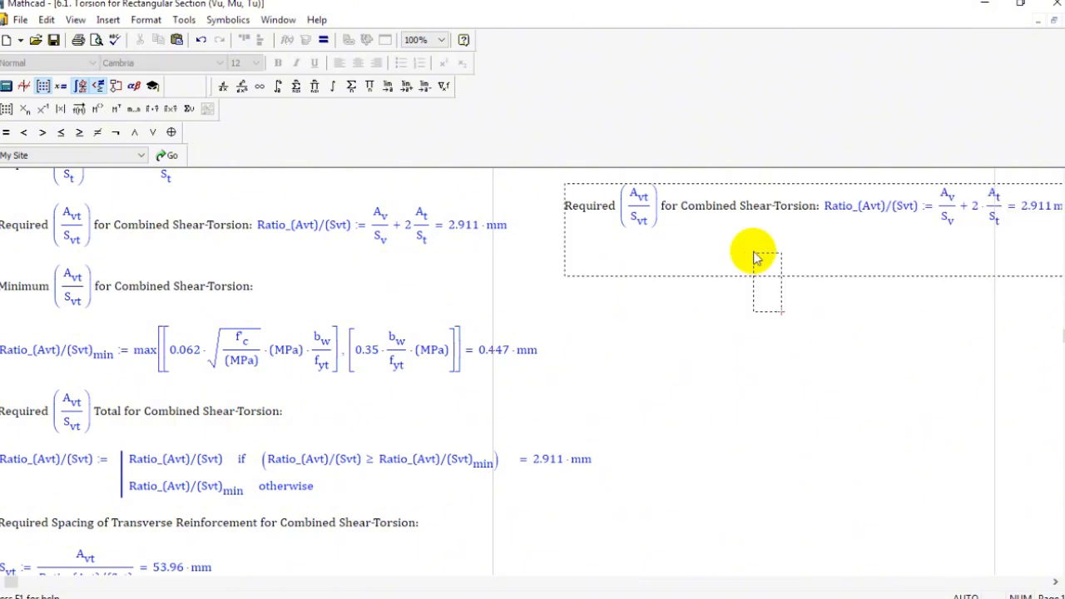
scroll(746, 337, up, 1)
drag(778, 356, 729, 241)
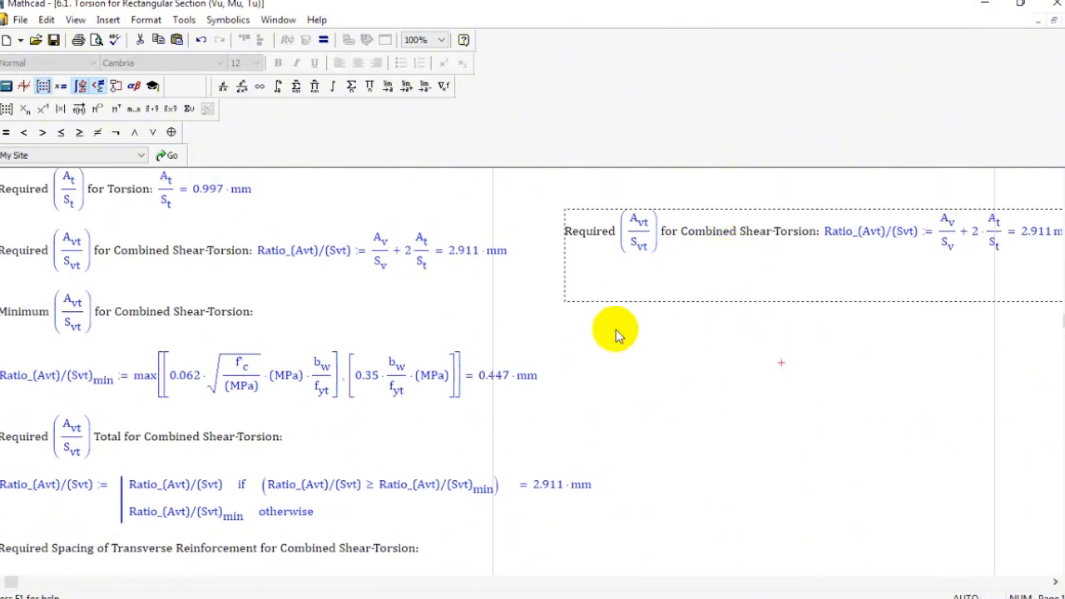
key(Delete)
Step: Examine the required transverse reinforcement spacing calculations for Svt and Svt.use
scroll(158, 360, down, 9)
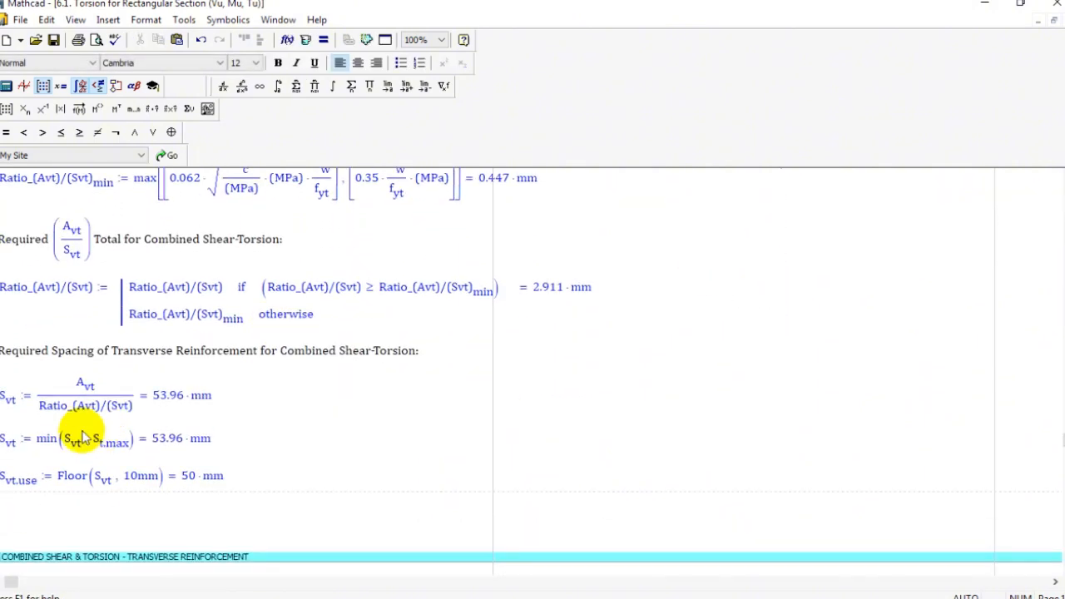
scroll(129, 424, down, 1)
click(182, 396)
scroll(416, 383, down, 1)
click(431, 379)
scroll(360, 370, up, 1)
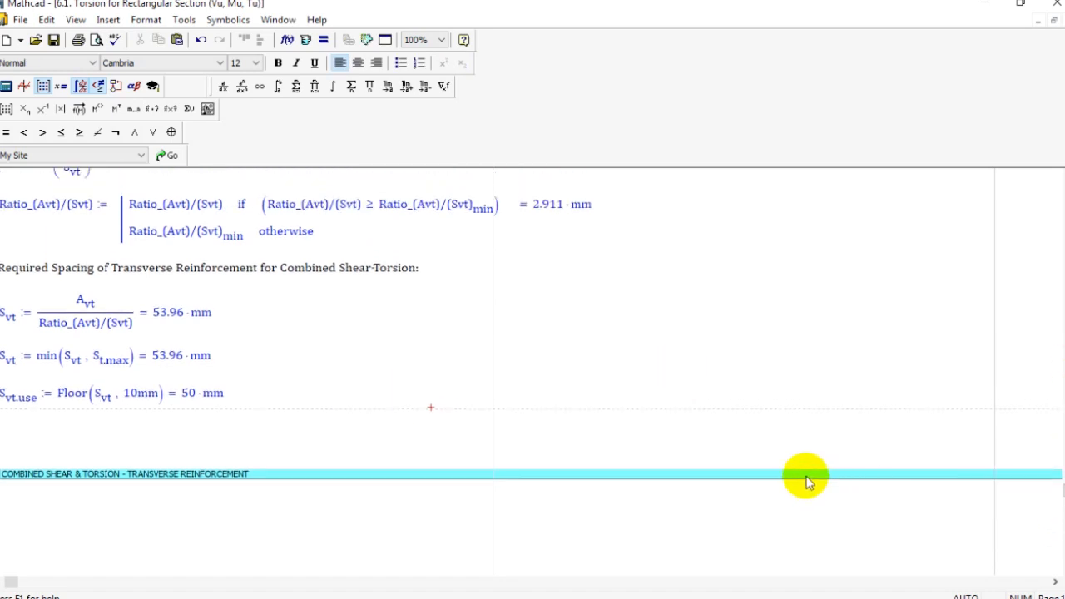
Step: Expand the INPUT DATA area at the beginning of the worksheet
drag(1064, 169, 1064, 165)
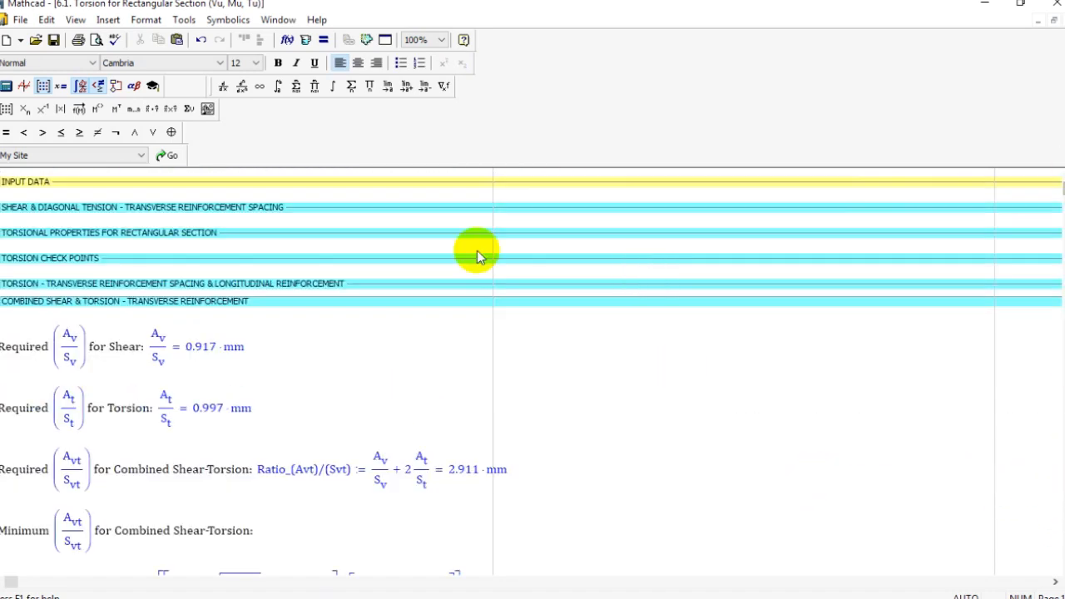
double_click(97, 179)
scroll(176, 270, down, 2)
Step: Examine the stirrup diameters, leg counts and reinforcement areas for shear, torsion and shear-torsion in the input data
scroll(537, 353, down, 6)
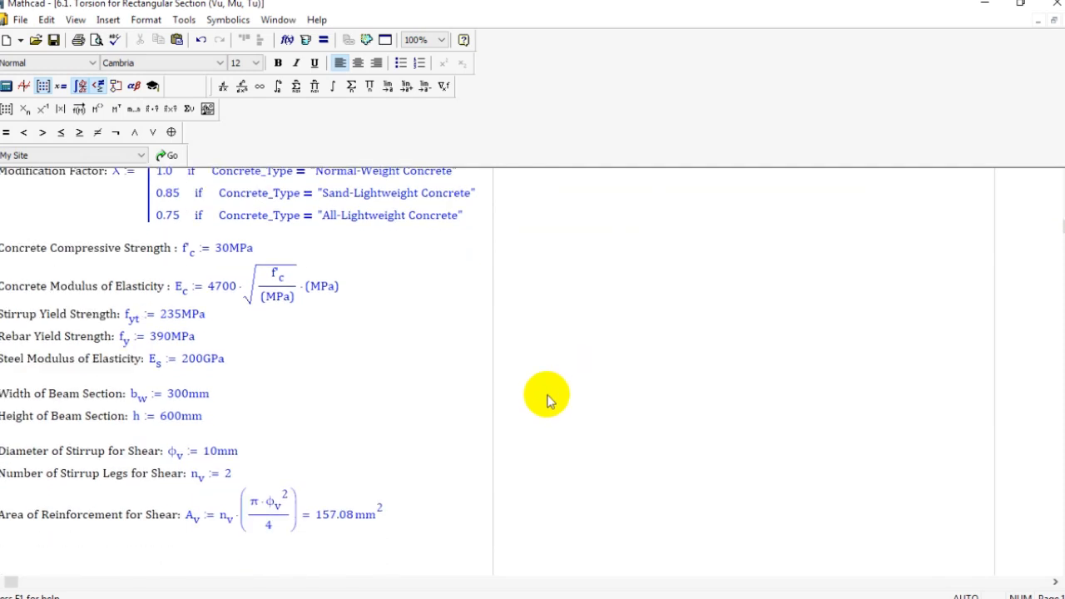
scroll(266, 366, down, 5)
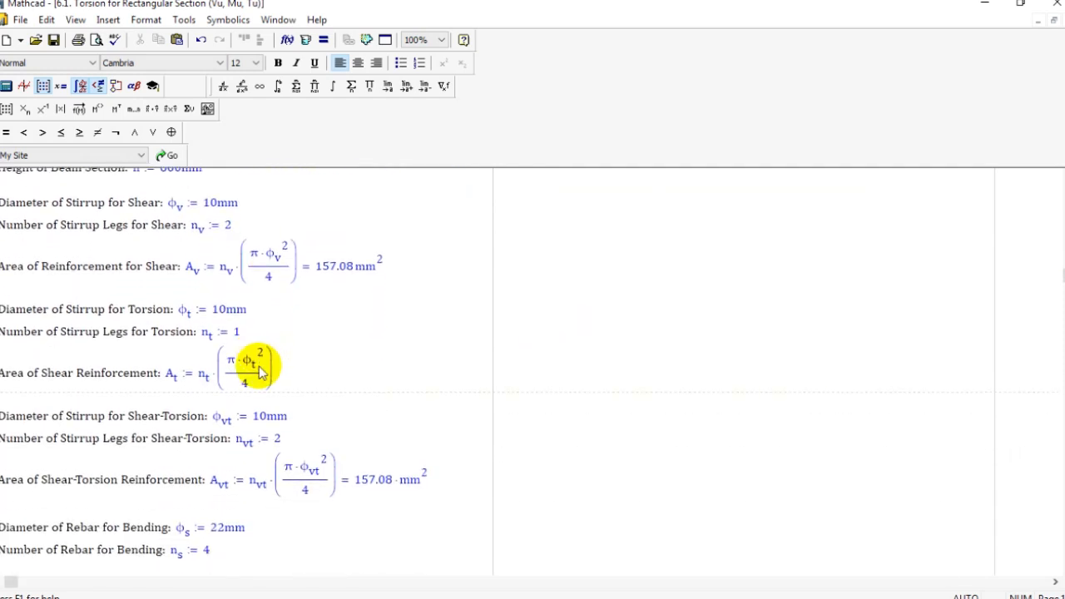
scroll(285, 352, up, 1)
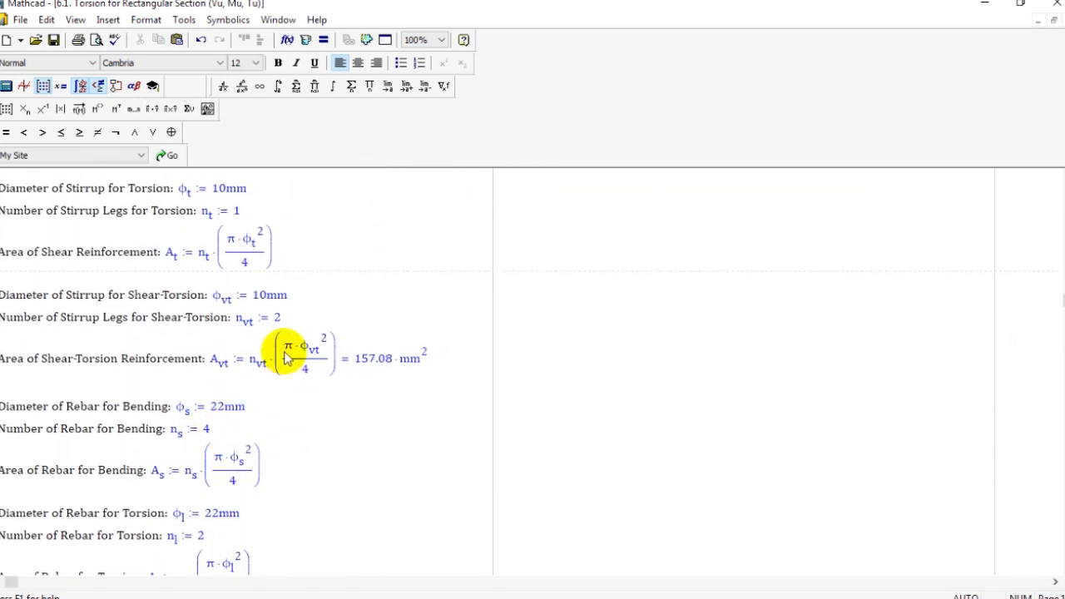
scroll(520, 332, up, 3)
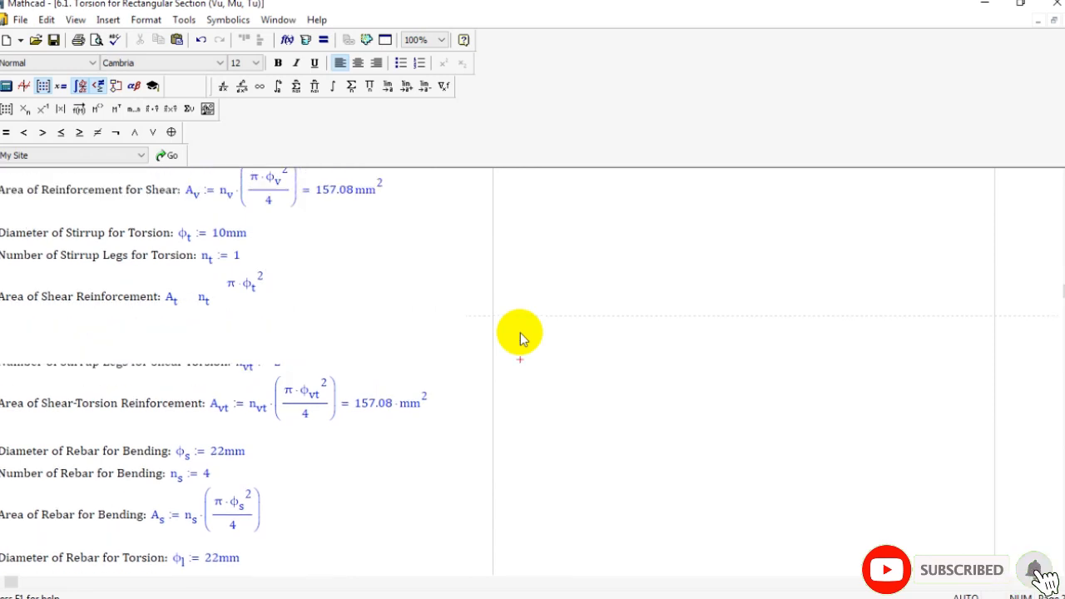
click(223, 243)
click(235, 342)
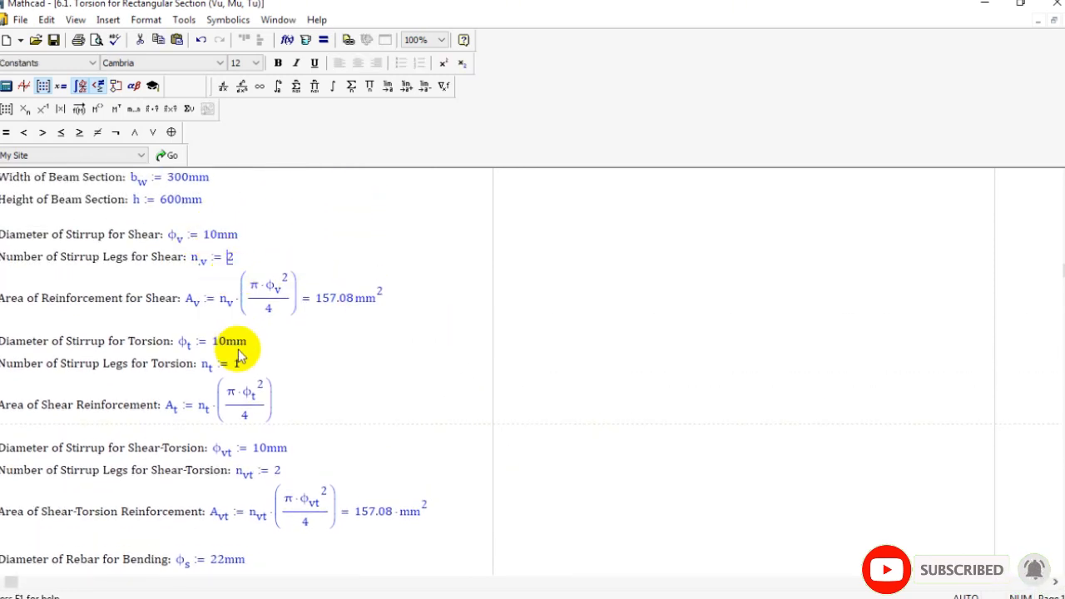
click(172, 405)
scroll(642, 358, down, 4)
scroll(543, 379, down, 1)
click(741, 361)
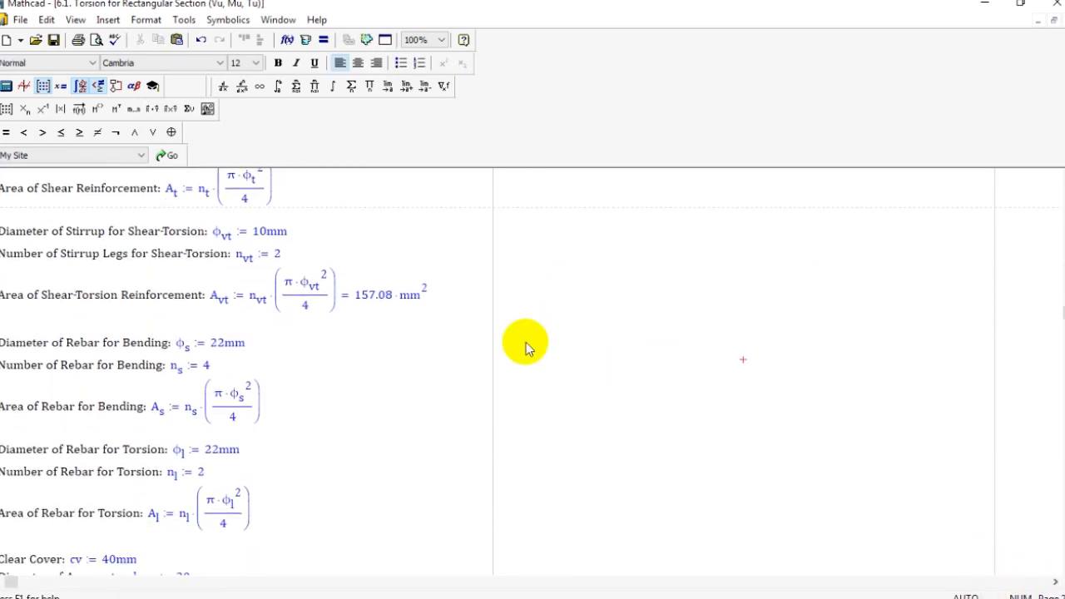
scroll(504, 325, up, 5)
scroll(504, 325, up, 4)
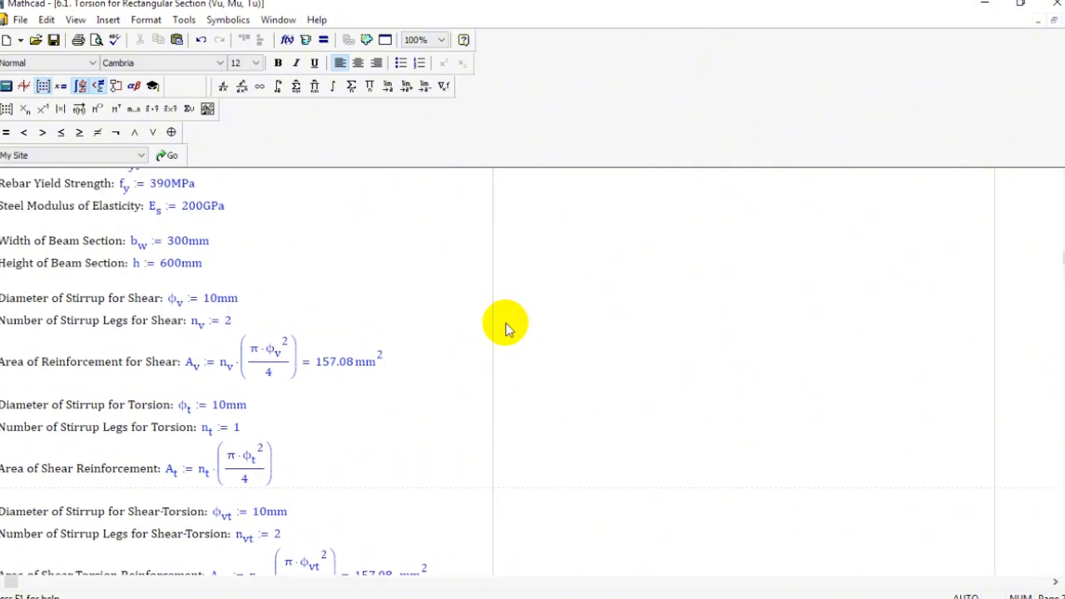
scroll(1057, 348, up, 1)
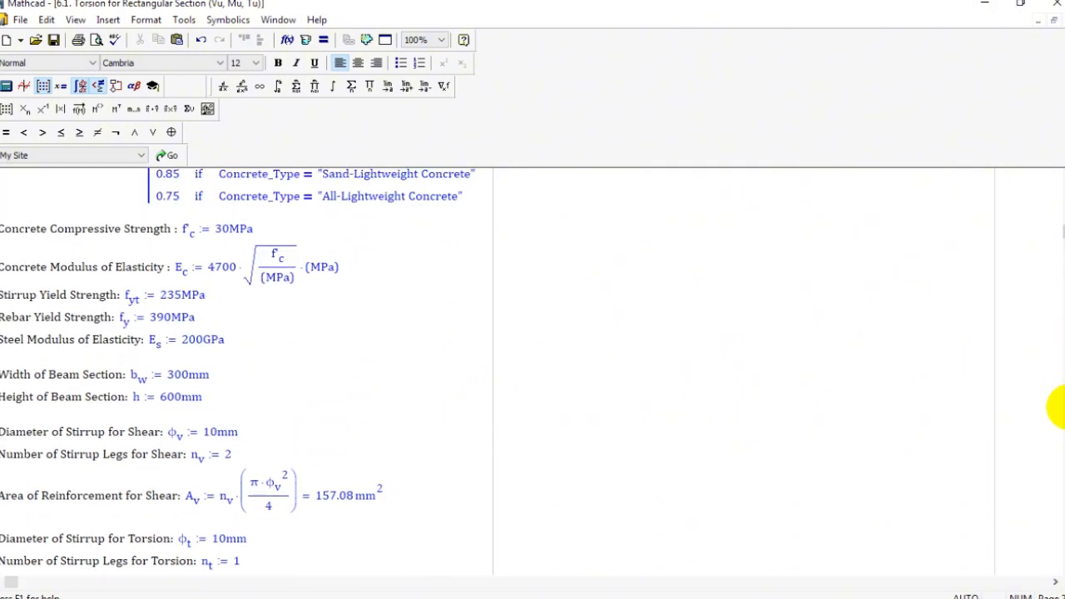
scroll(1058, 408, down, 15)
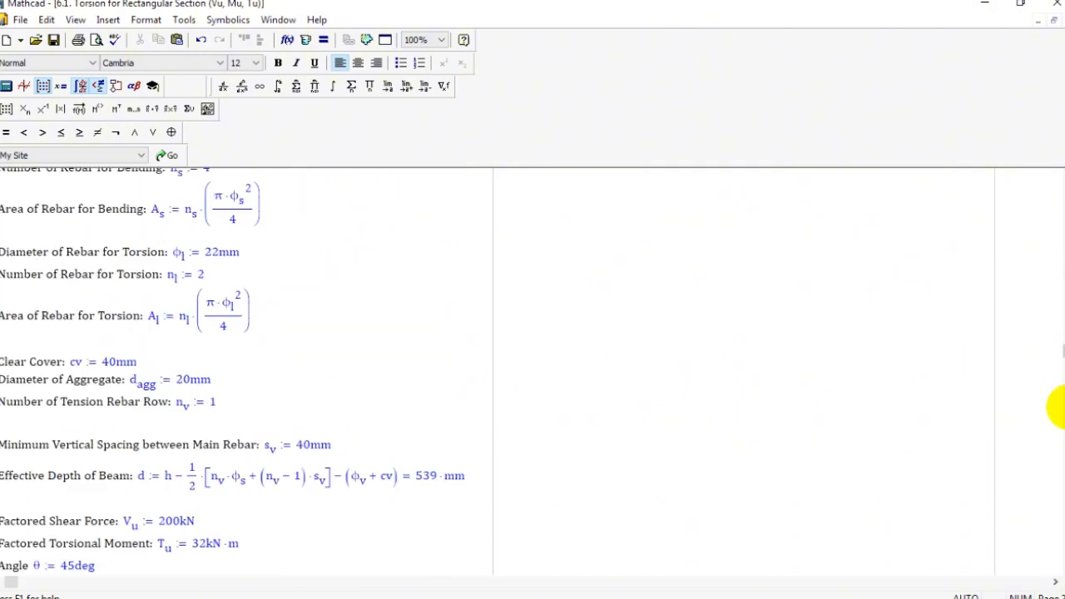
Step: Collapse the COMBINED SHEAR & TORSION - TRANSVERSE REINFORCEMENT area below the Svt.use calculation
scroll(1057, 408, down, 11)
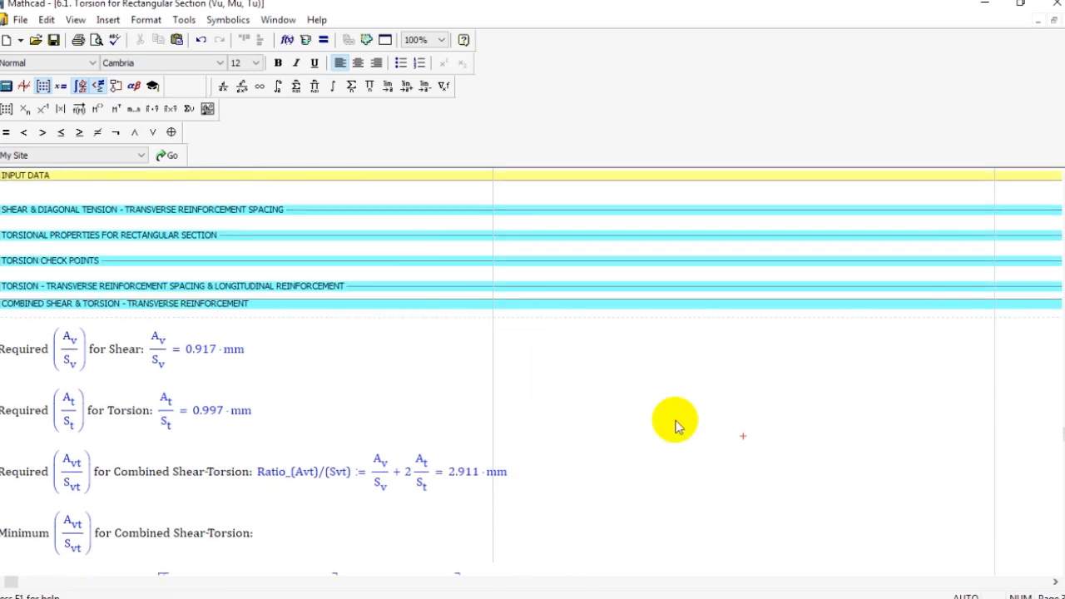
scroll(1054, 500, down, 20)
scroll(1053, 518, up, 1)
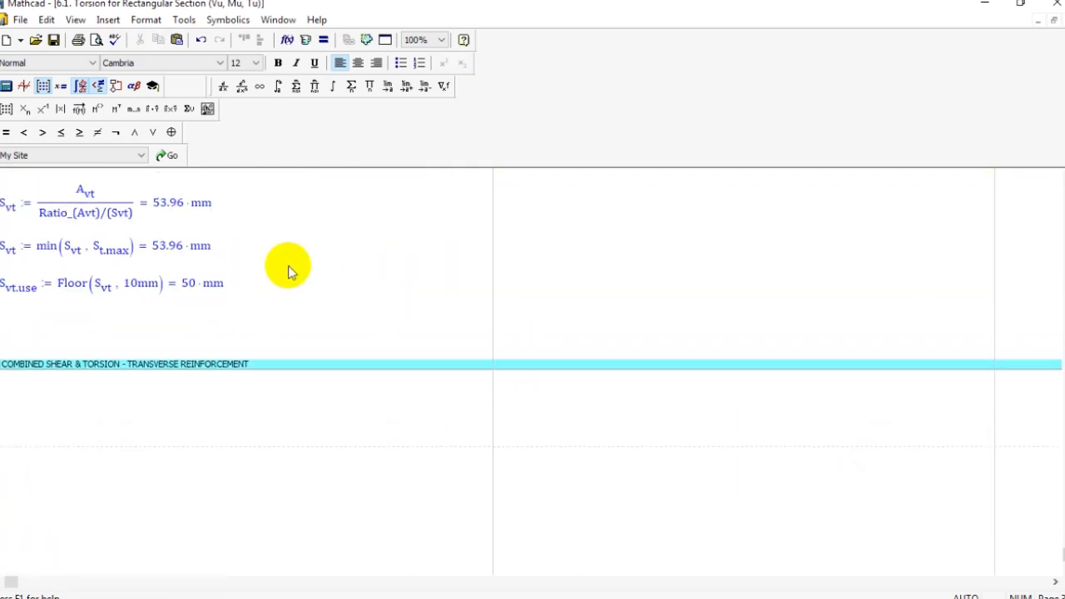
click(171, 287)
click(500, 293)
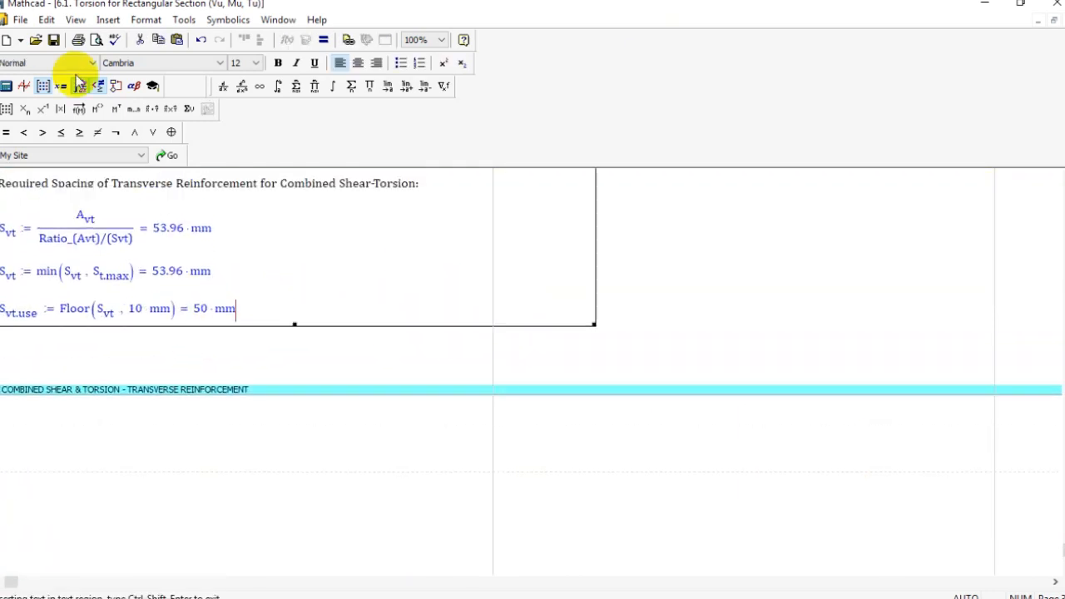
click(95, 314)
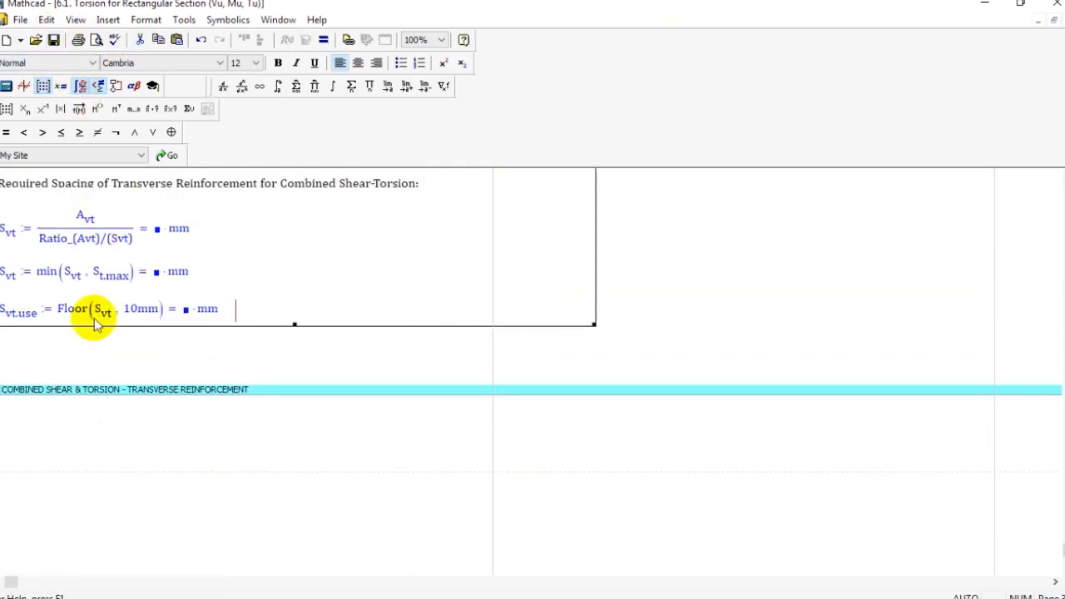
double_click(78, 398)
scroll(156, 380, up, 3)
click(188, 250)
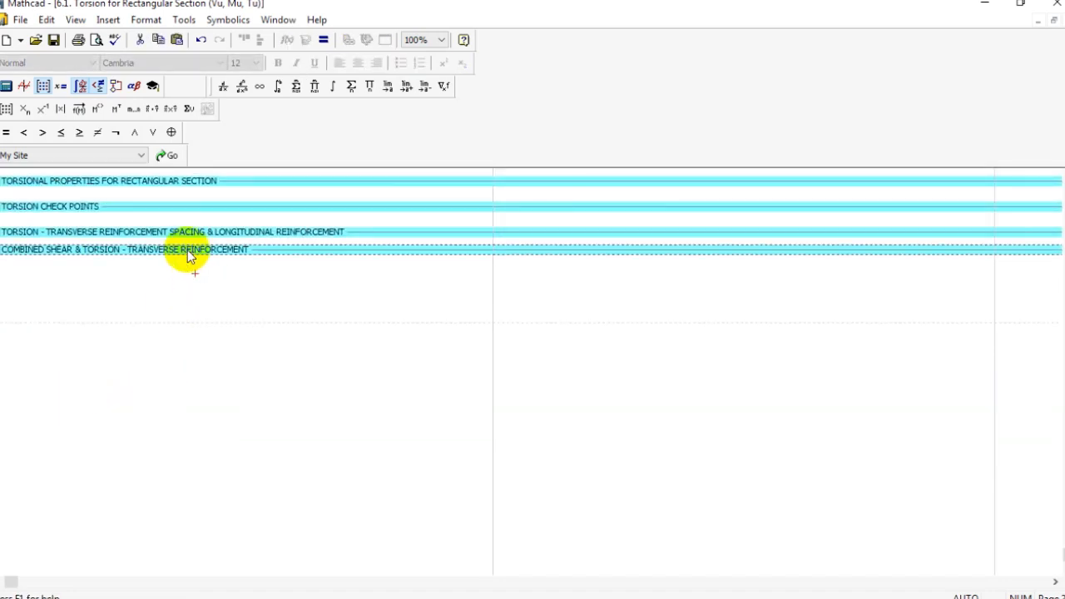
click(221, 382)
scroll(214, 382, up, 2)
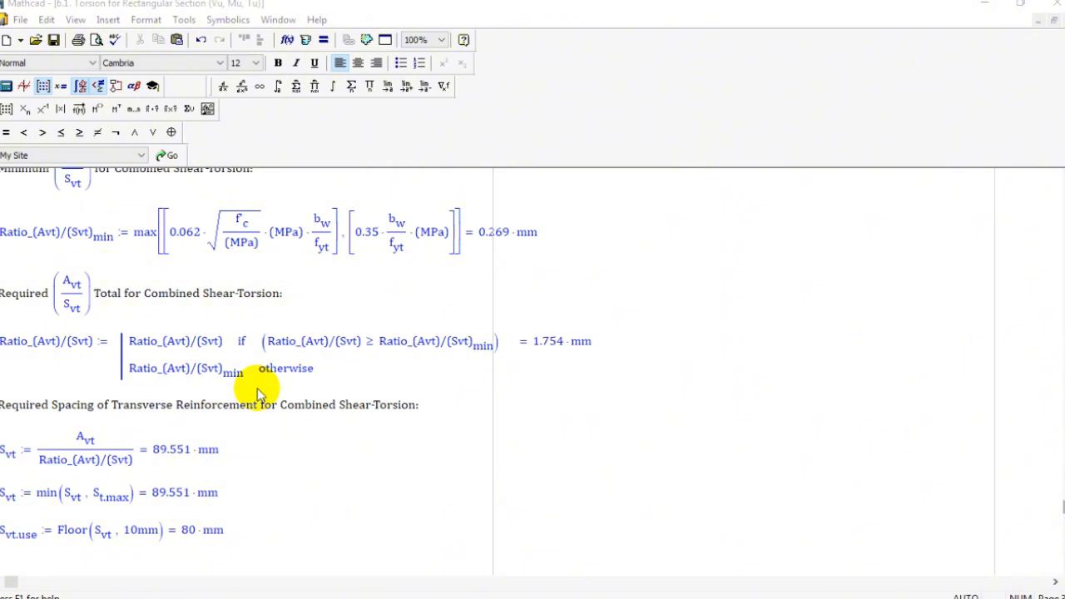
Step: Collapse the COMBINED SHEAR & TORSION - TRANSVERSE REINFORCEMENT area from its heading above the required Av/Sv for shear
scroll(274, 407, down, 3)
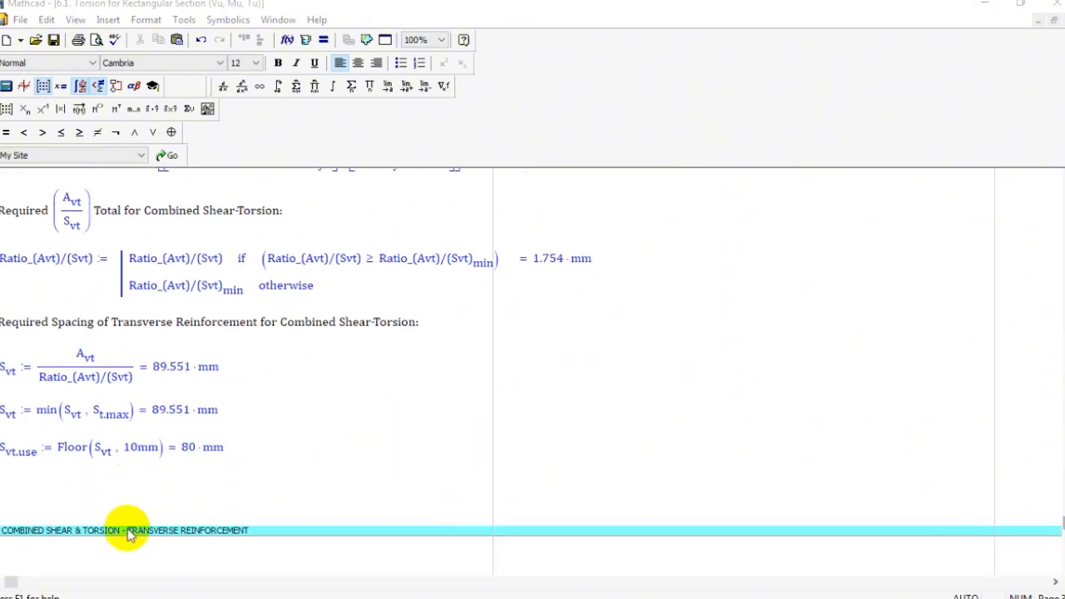
scroll(418, 430, up, 10)
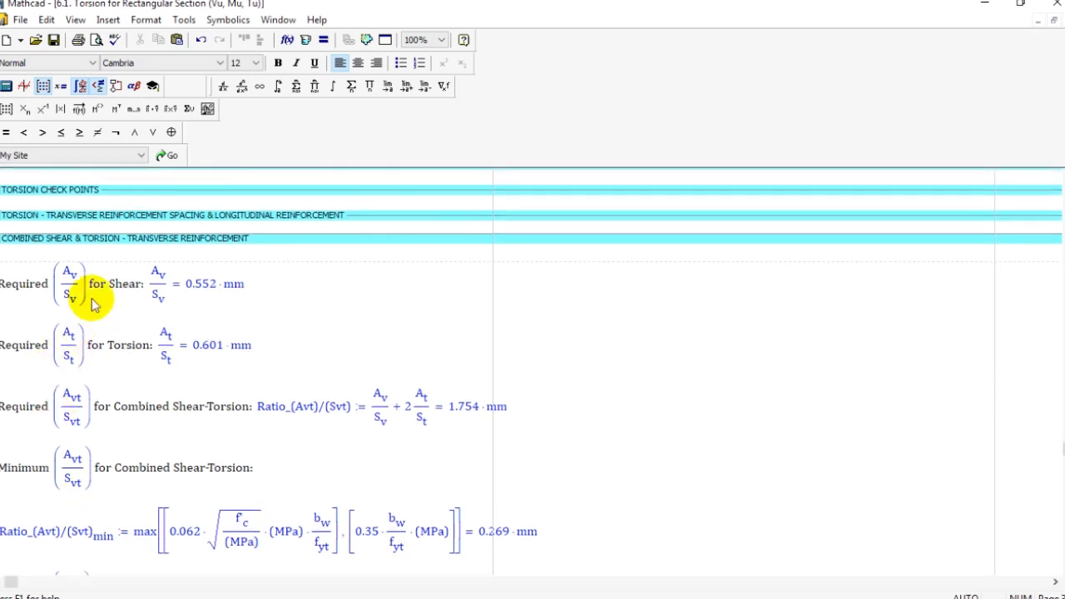
double_click(105, 240)
scroll(146, 343, up, 4)
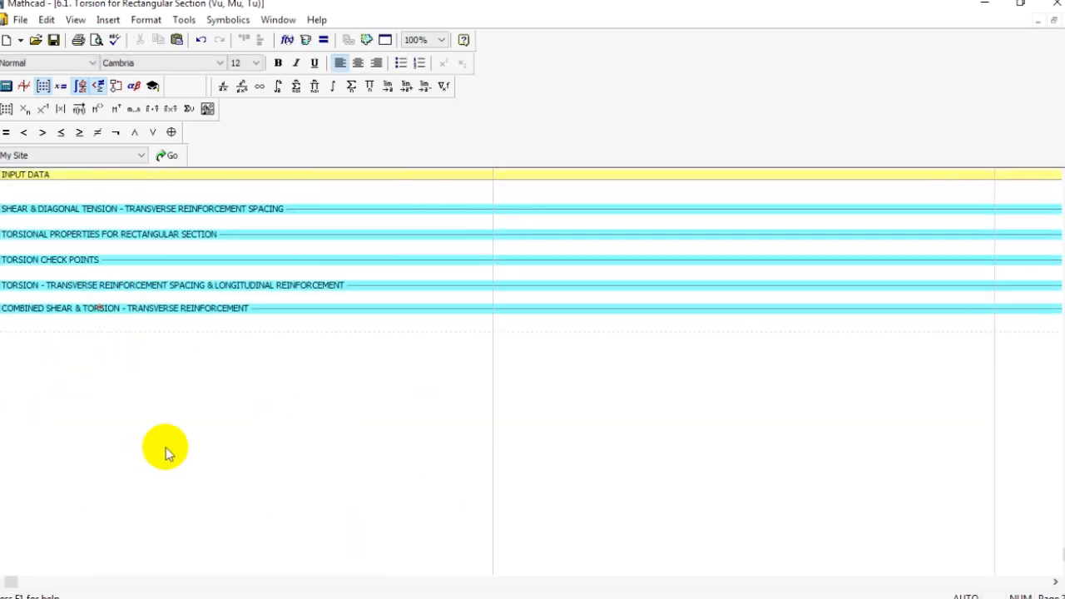
Step: Examine the INPUT DATA area from the torsion and concrete type selections through the rebar, effective depth and factored load definitions
scroll(172, 341, up, 5)
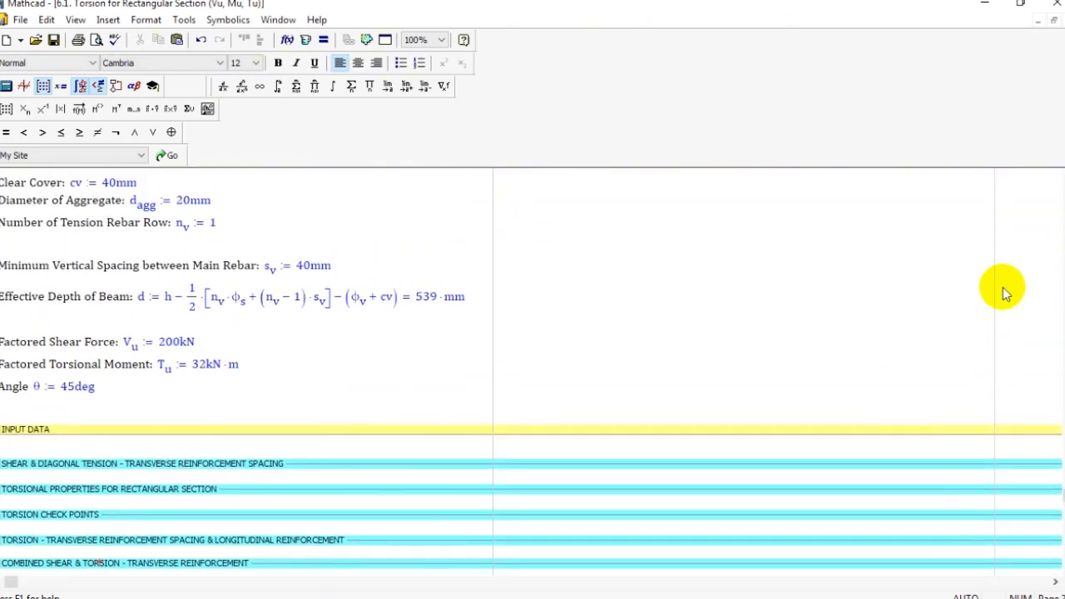
scroll(326, 190, up, 3)
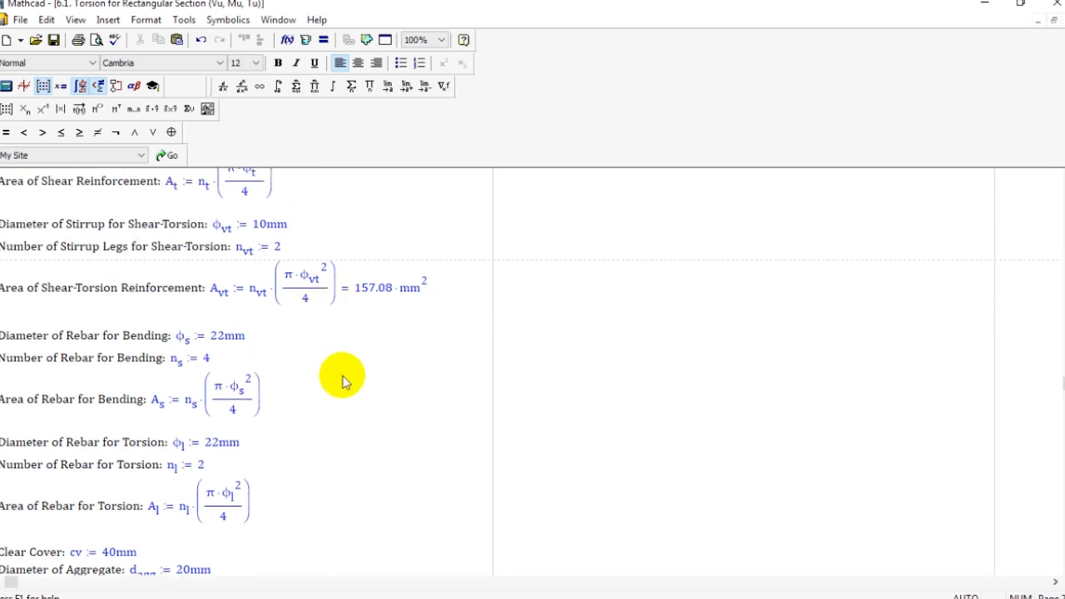
scroll(746, 378, up, 3)
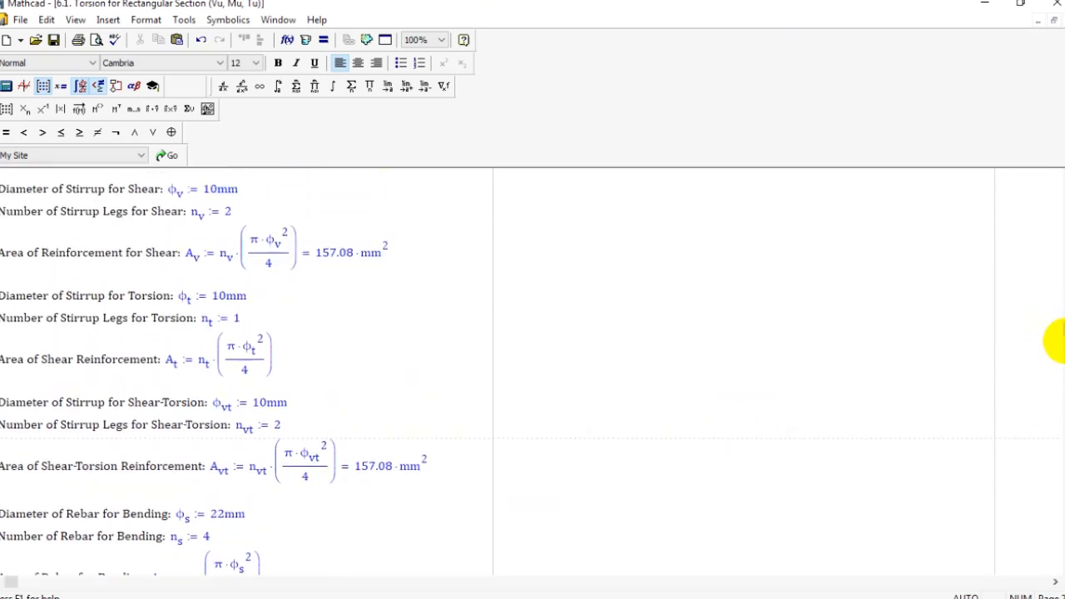
scroll(1057, 341, up, 10)
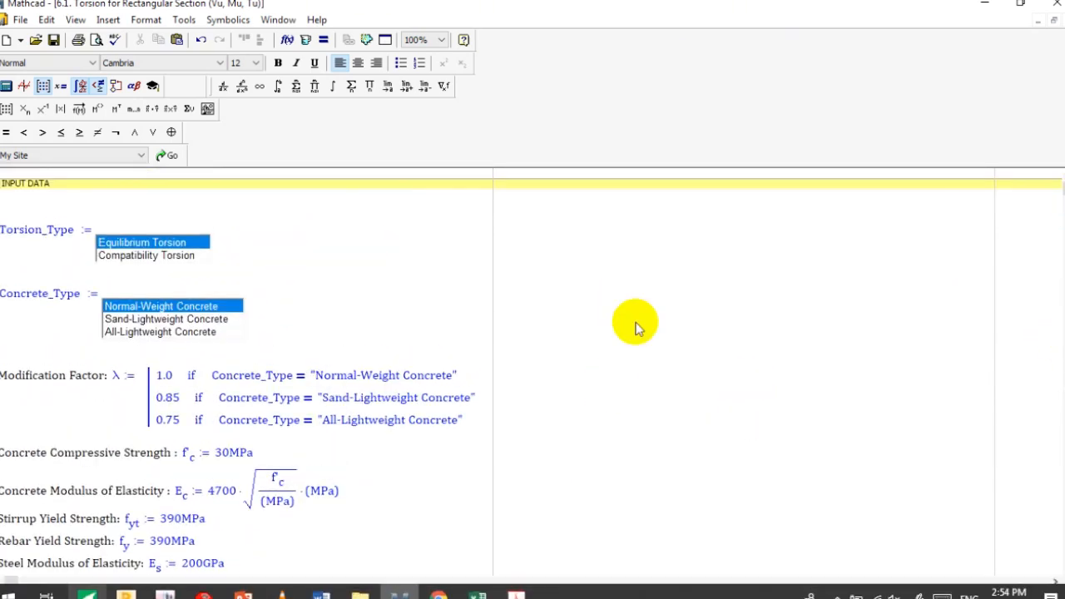
mouse_move(1063, 193)
mouse_down()
mouse_move(1063, 232)
mouse_move(1063, 195)
mouse_up()
scroll(95, 428, down, 2)
drag(648, 424, 597, 535)
scroll(597, 535, down, 2)
scroll(169, 333, down, 1)
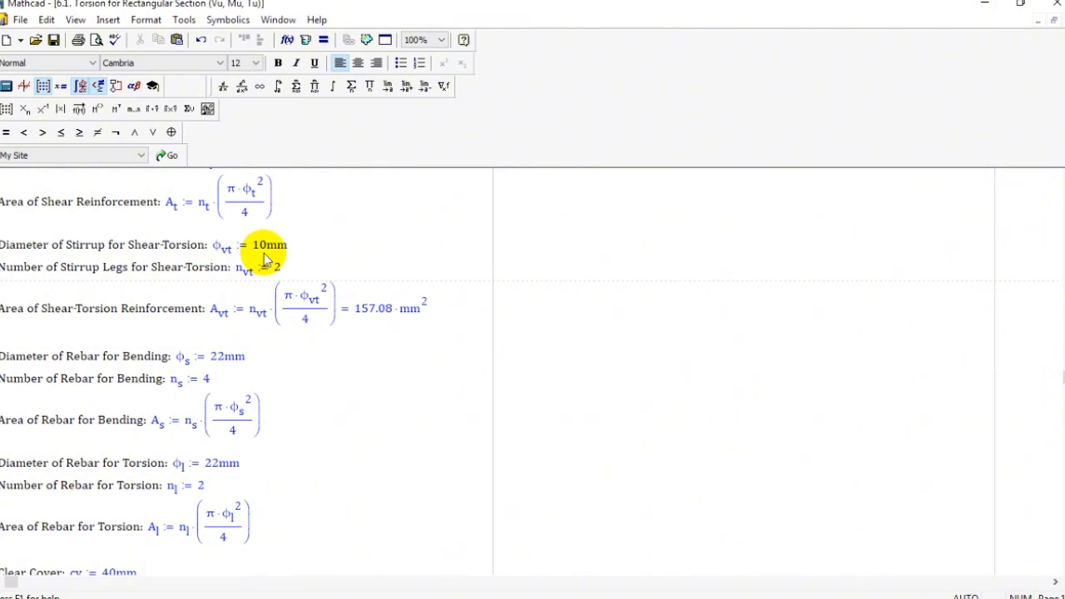
scroll(266, 274, down, 6)
scroll(331, 324, down, 4)
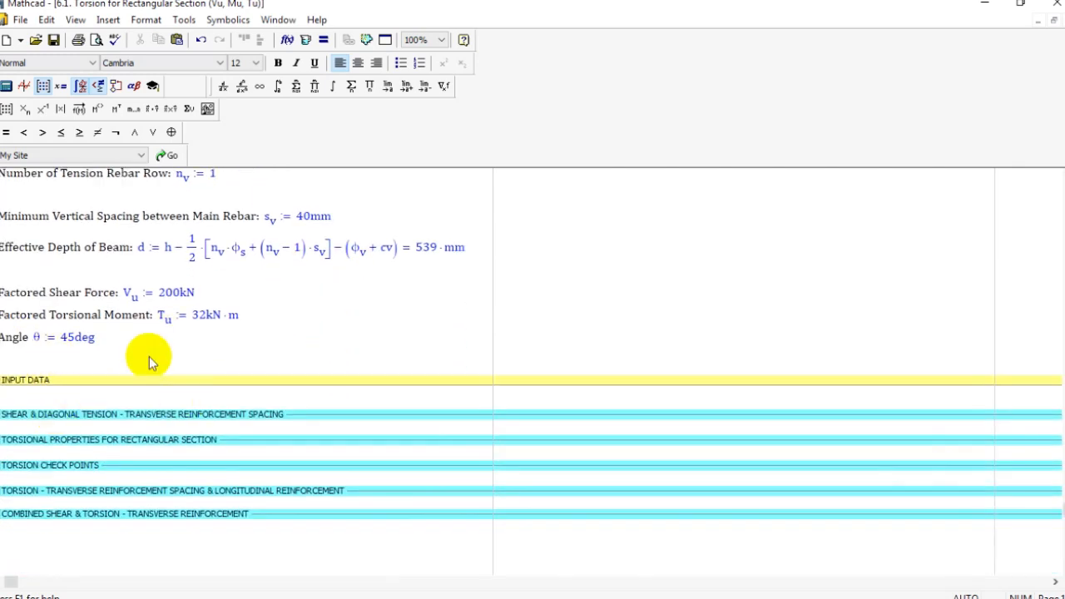
scroll(149, 358, down, 2)
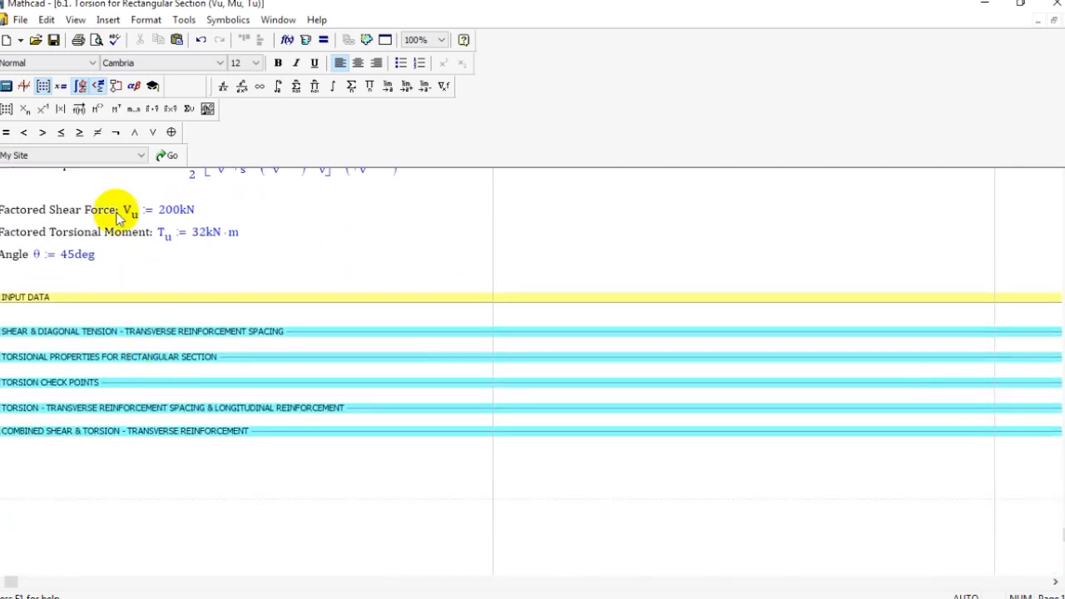
Step: Check the printer selection in the Print dialog and close the dialog without printing
click(20, 19)
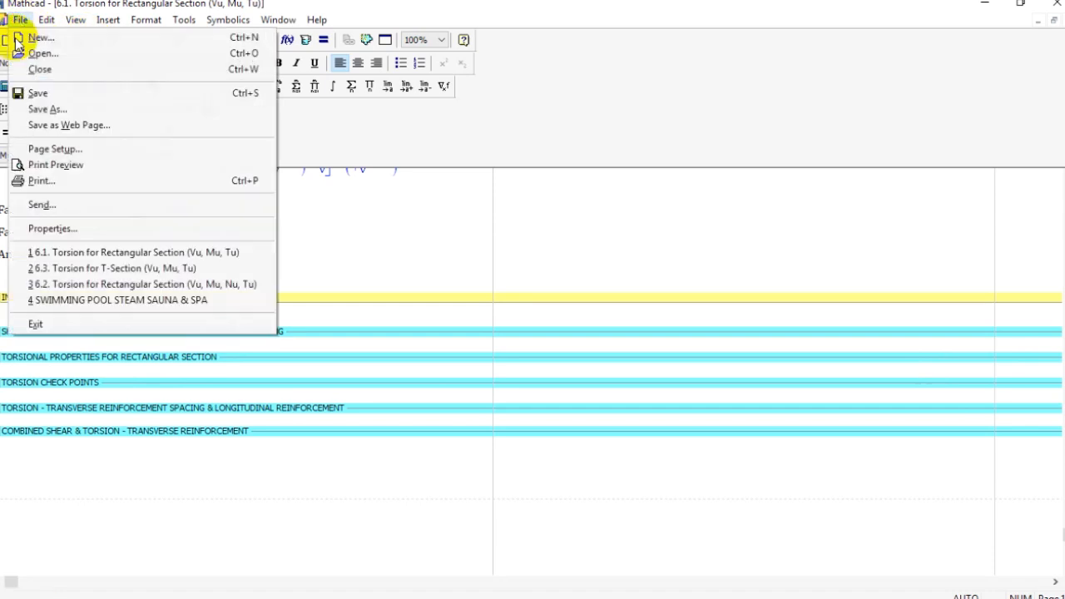
click(66, 188)
click(473, 213)
click(479, 210)
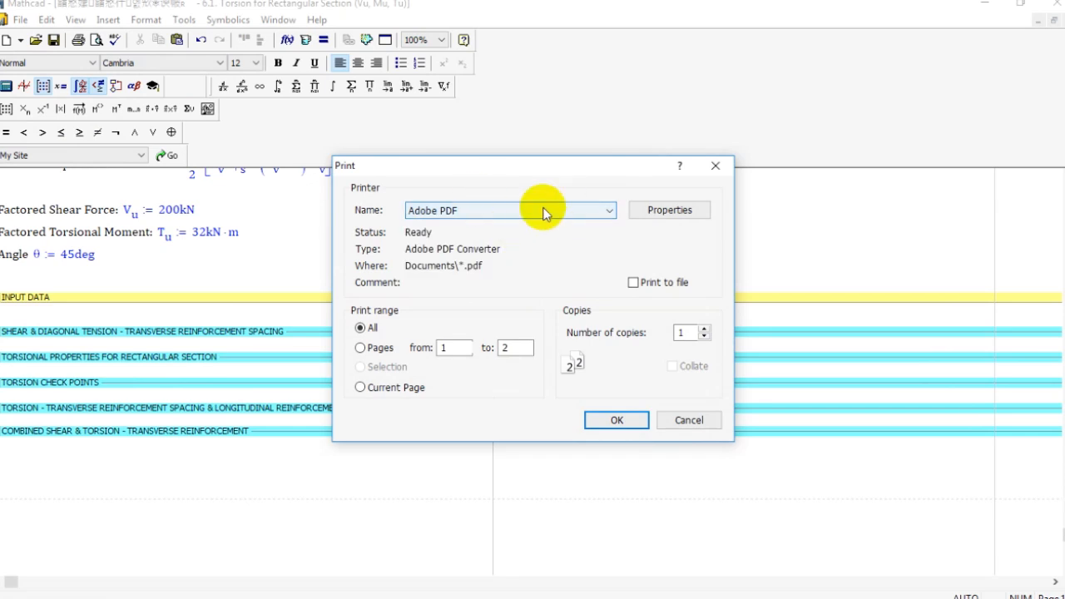
click(538, 212)
click(539, 212)
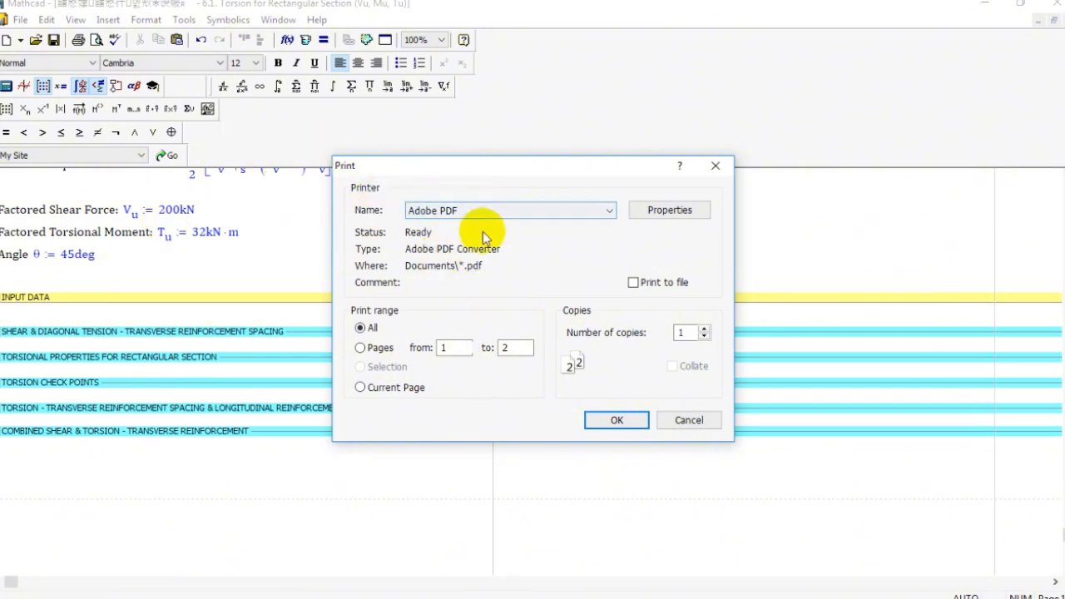
click(716, 167)
Step: Review the available page sizes in the Adobe PDF printer properties and close the print dialogs without printing
click(18, 19)
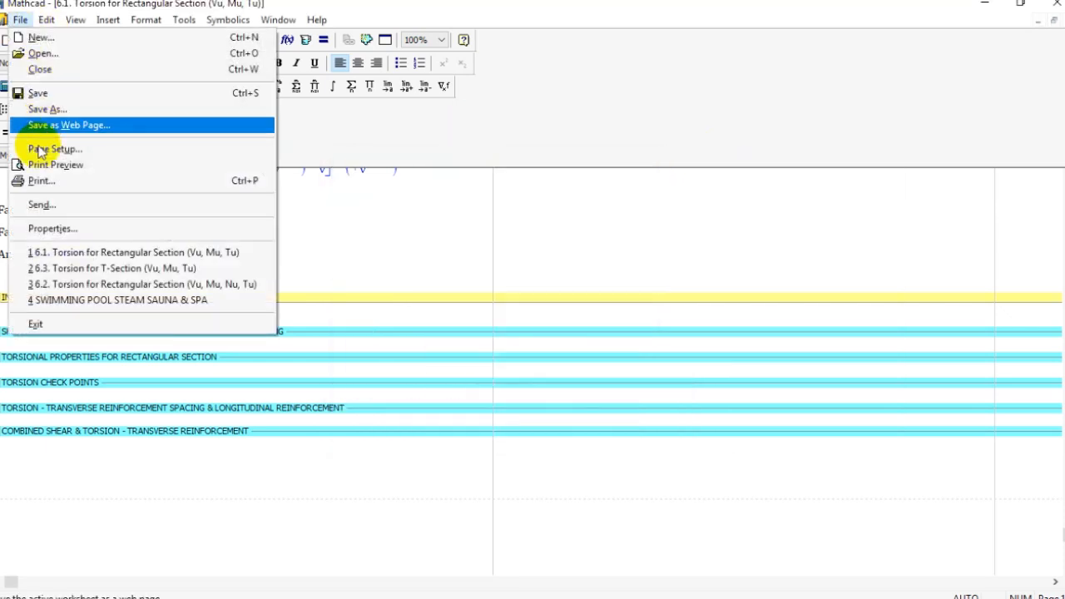
click(40, 180)
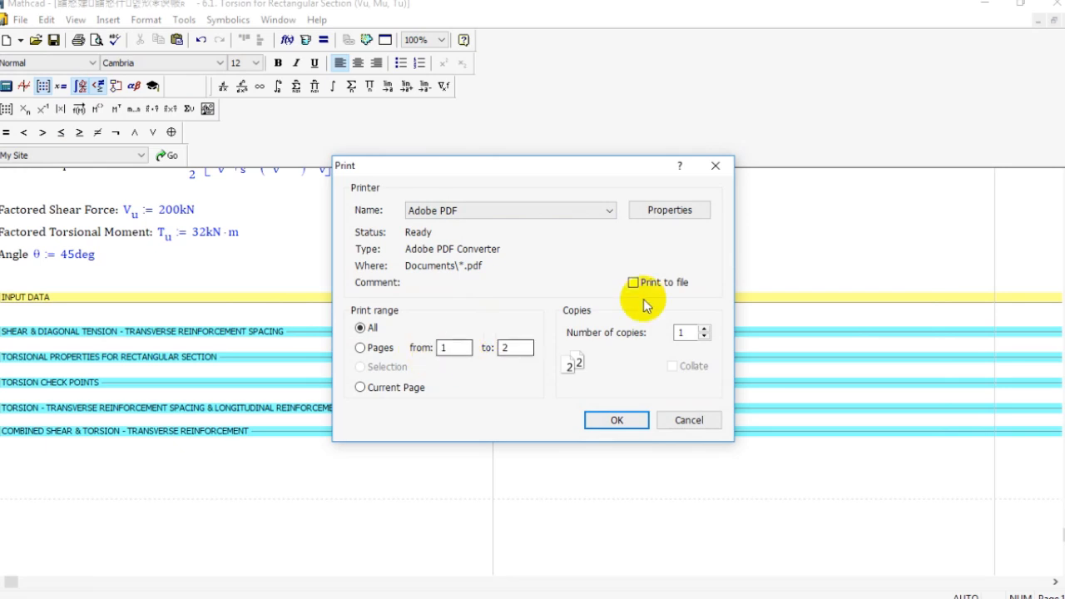
click(670, 209)
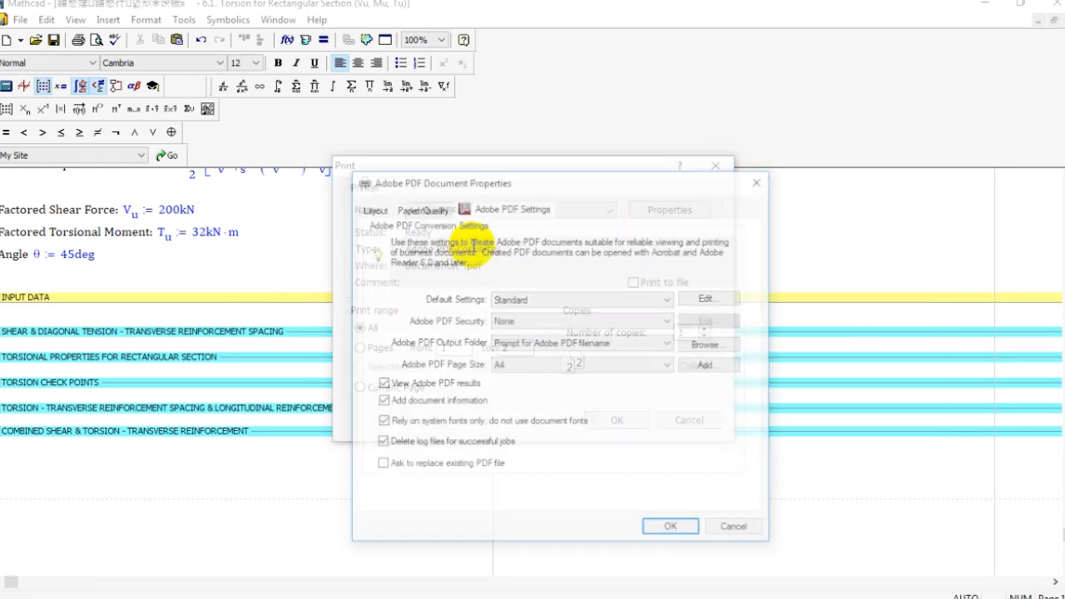
click(541, 363)
click(546, 366)
click(542, 364)
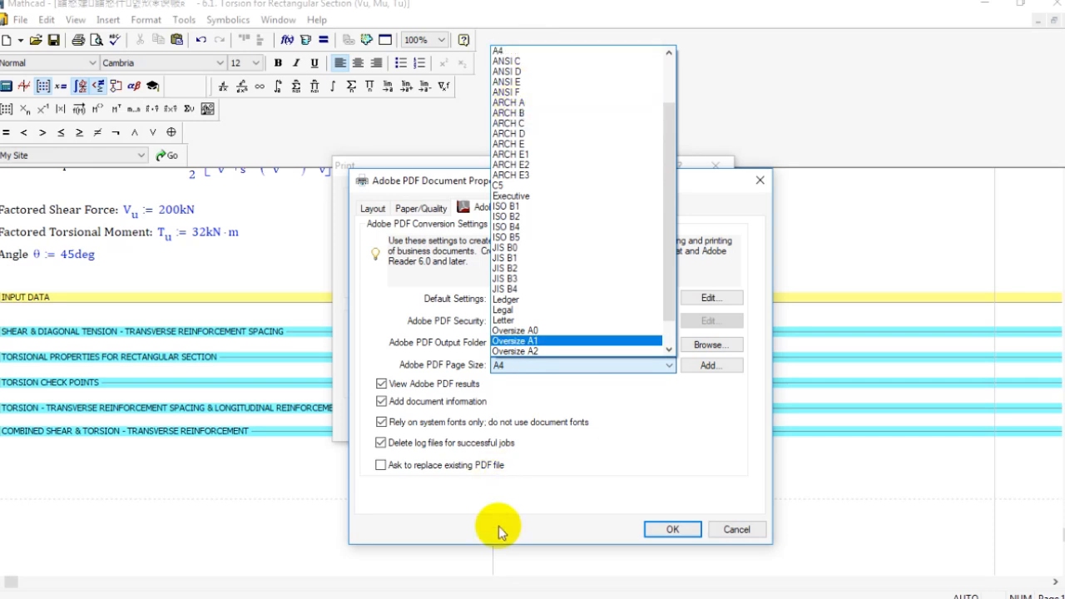
click(556, 459)
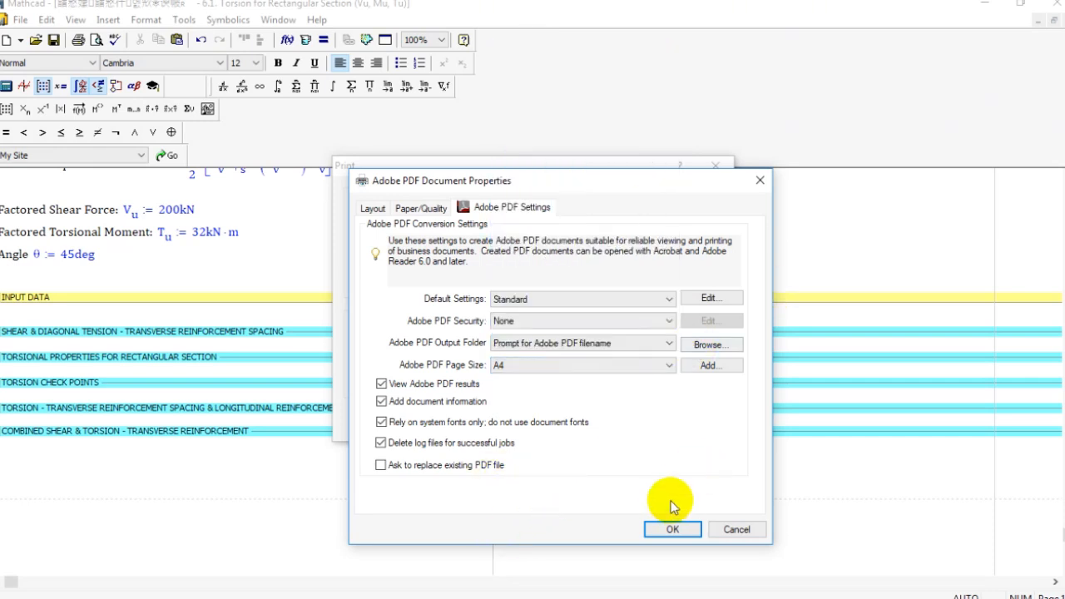
click(759, 180)
click(713, 172)
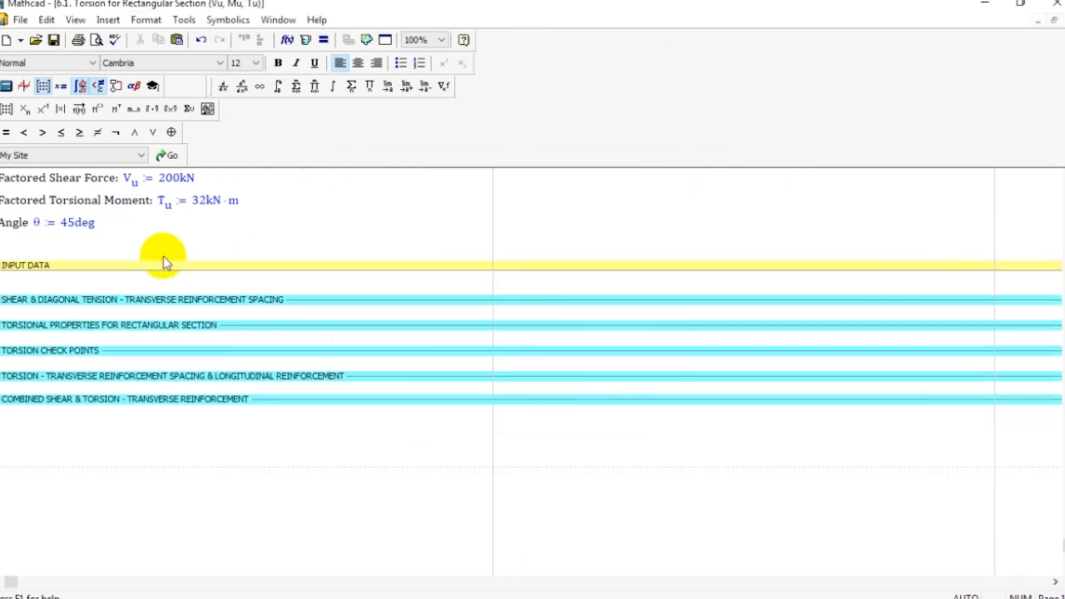
Step: Expand the SHEAR & DIAGONAL TENSION - TRANSVERSE REINFORCEMENT SPACING and TORSIONAL PROPERTIES FOR RECTANGULAR SECTION areas
double_click(80, 301)
scroll(221, 374, down, 10)
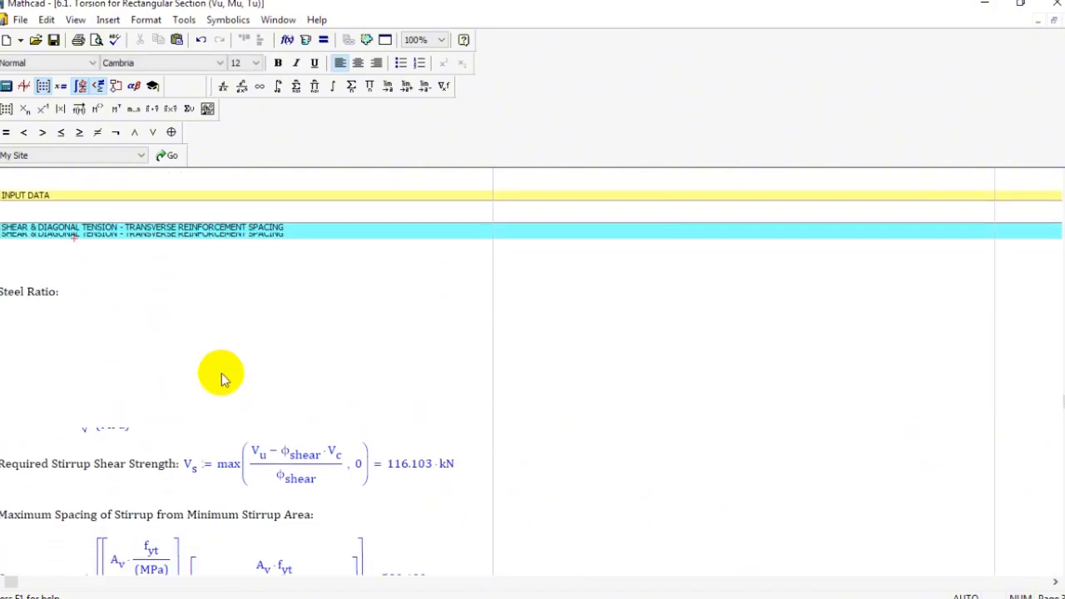
scroll(380, 447, down, 10)
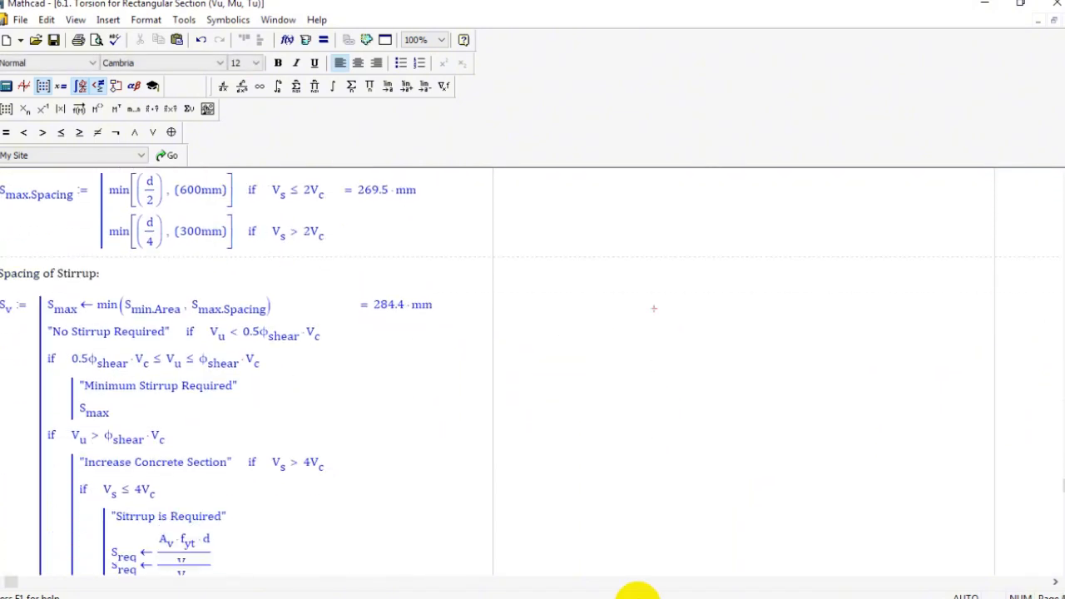
double_click(152, 283)
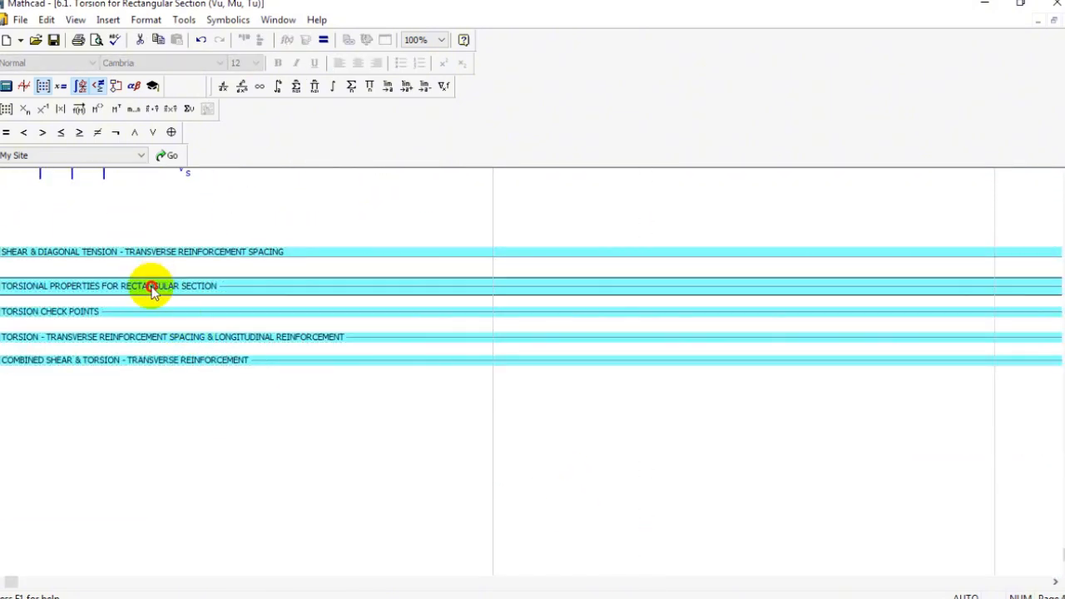
scroll(238, 305, down, 5)
scroll(246, 308, down, 6)
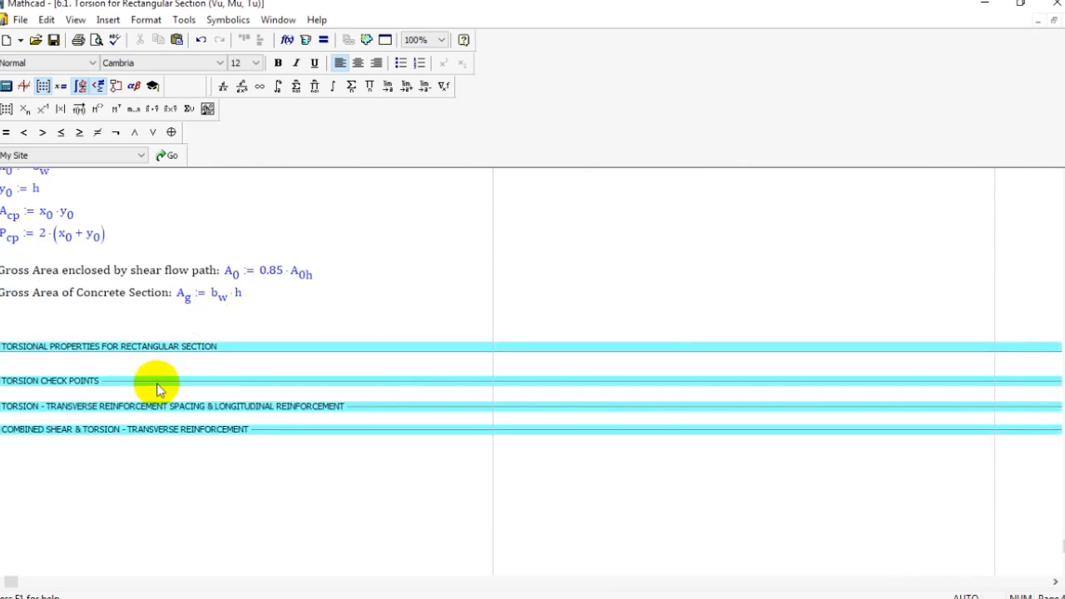
Step: Expand the TORSION CHECK POINTS area and view its threshold torsion and section adequacy checks
double_click(143, 378)
scroll(166, 381, down, 2)
scroll(165, 382, down, 5)
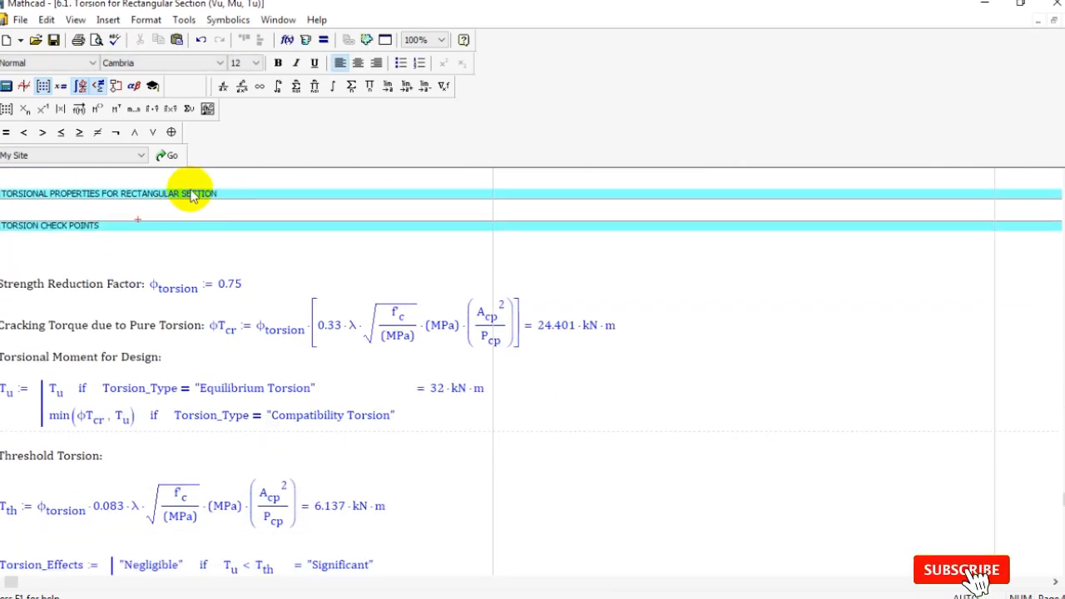
scroll(139, 203, down, 5)
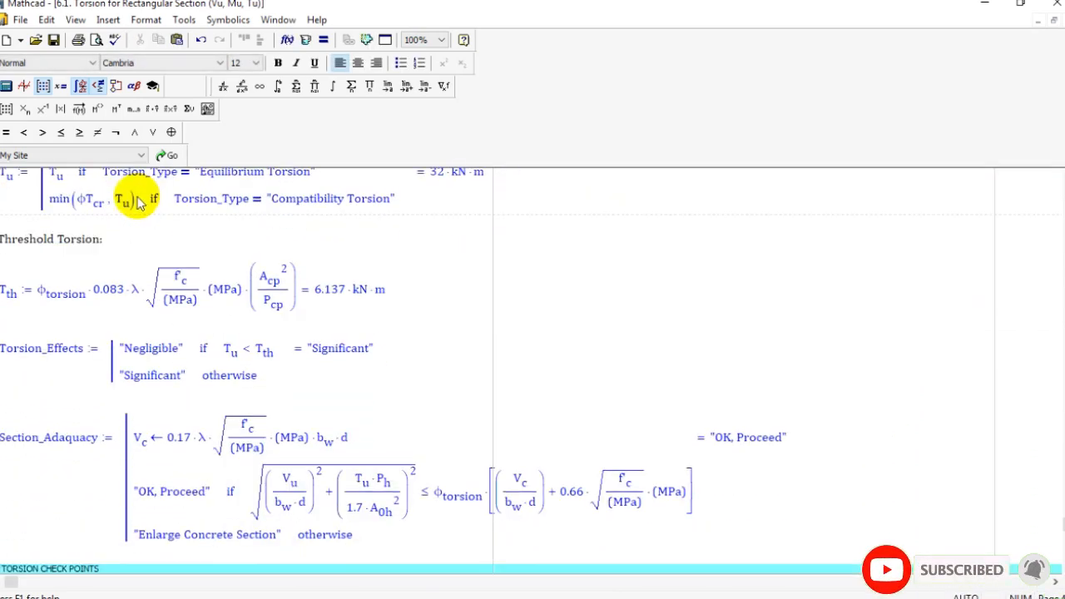
scroll(350, 257, down, 3)
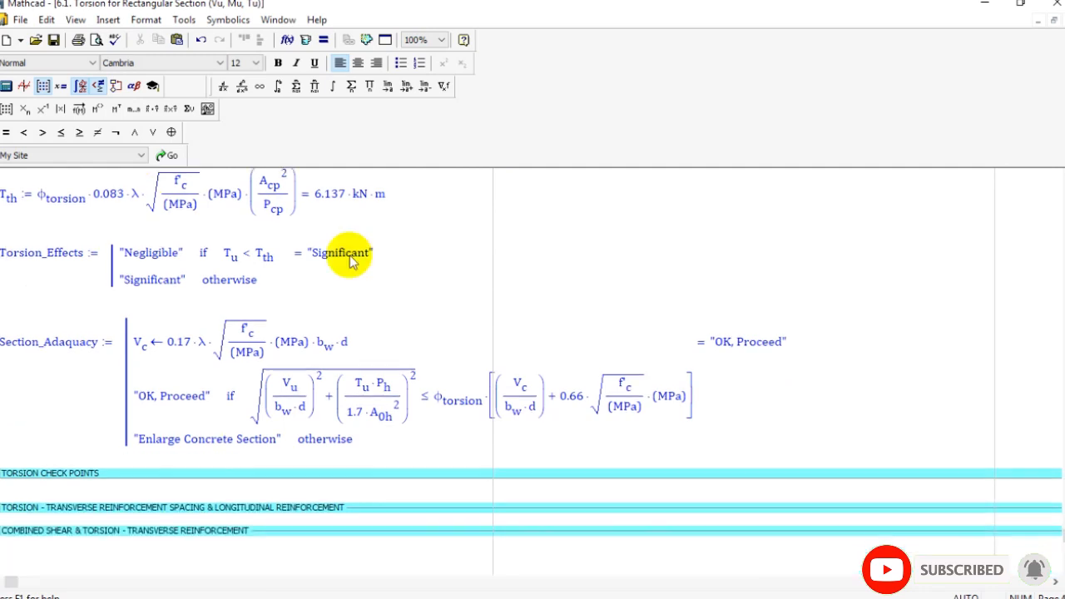
Step: Expand the TORSION - TRANSVERSE REINFORCEMENT SPACING & LONGITUDINAL REINFORCEMENT and COMBINED SHEAR & TORSION - TRANSVERSE REINFORCEMENT areas
double_click(212, 466)
scroll(267, 442, down, 10)
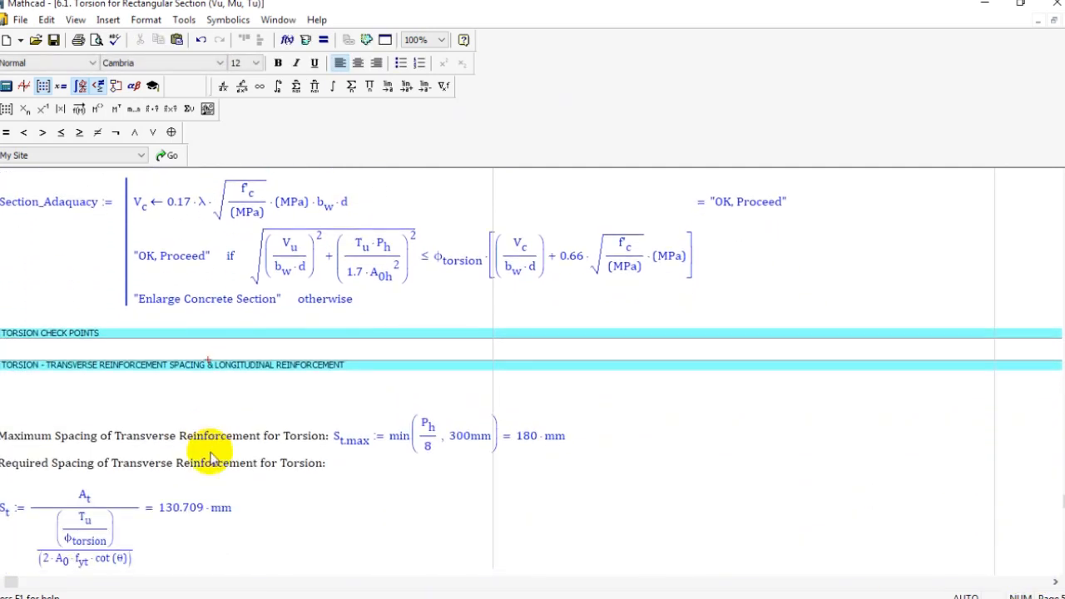
scroll(142, 492, down, 3)
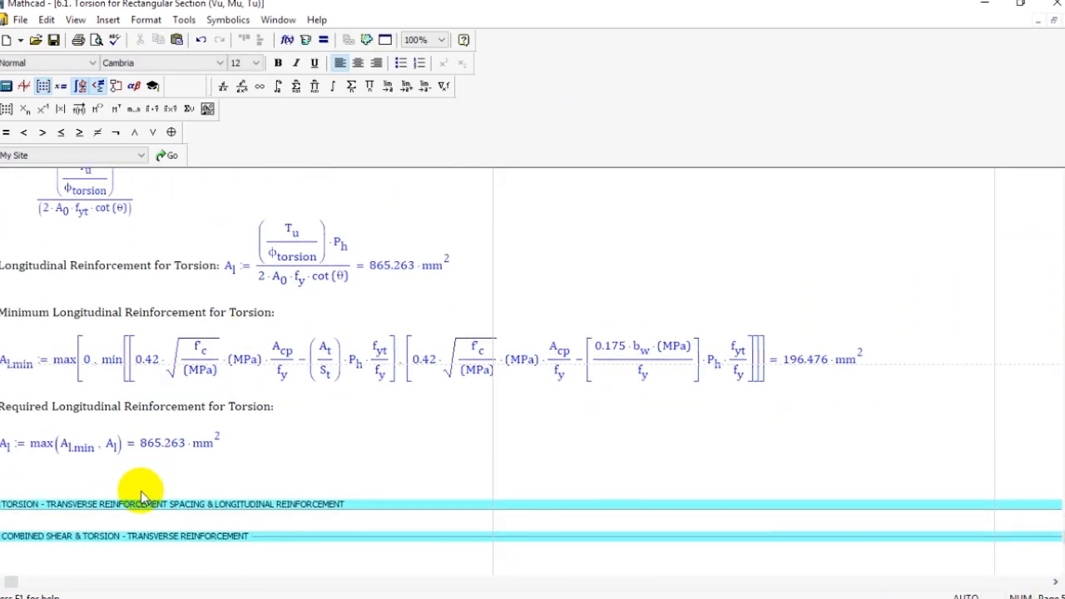
double_click(142, 523)
scroll(138, 518, down, 3)
scroll(360, 497, down, 1)
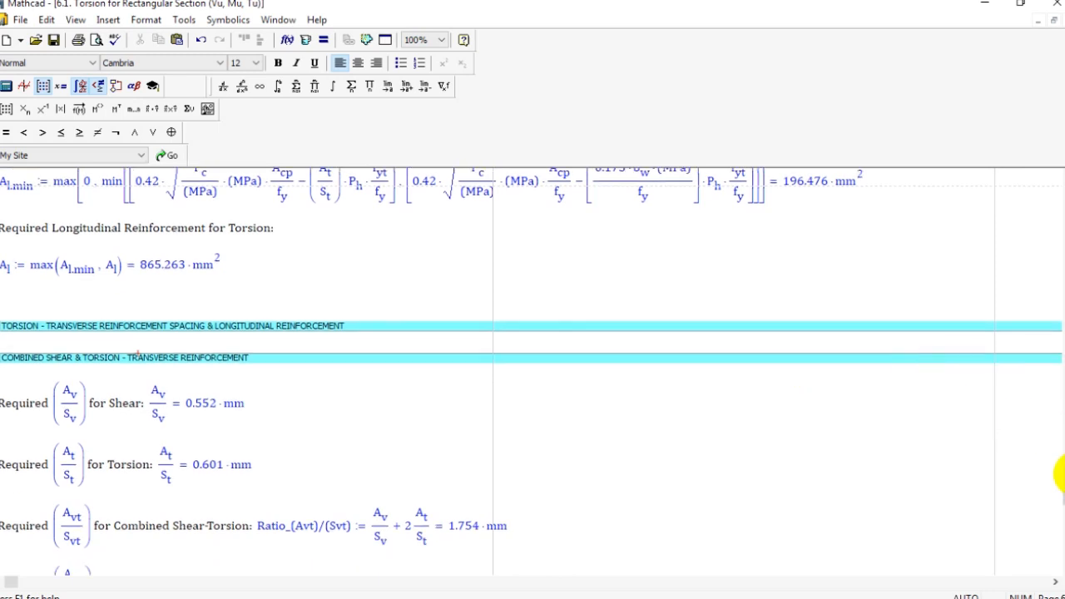
Step: Open the worksheet's print preview and examine the enlarged first page with the input data
drag(1056, 323, 1055, 171)
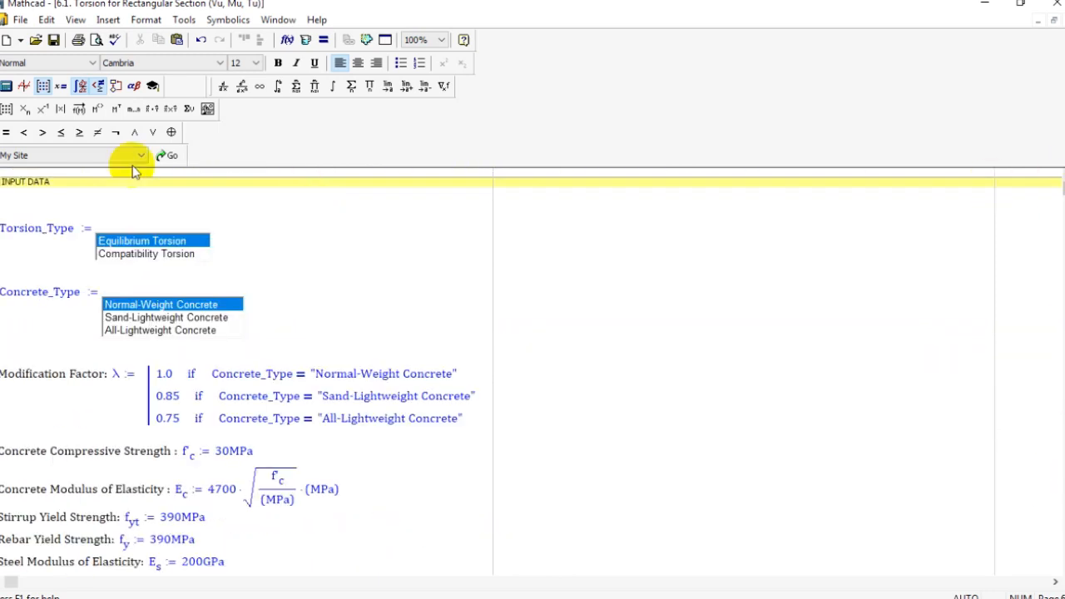
click(20, 19)
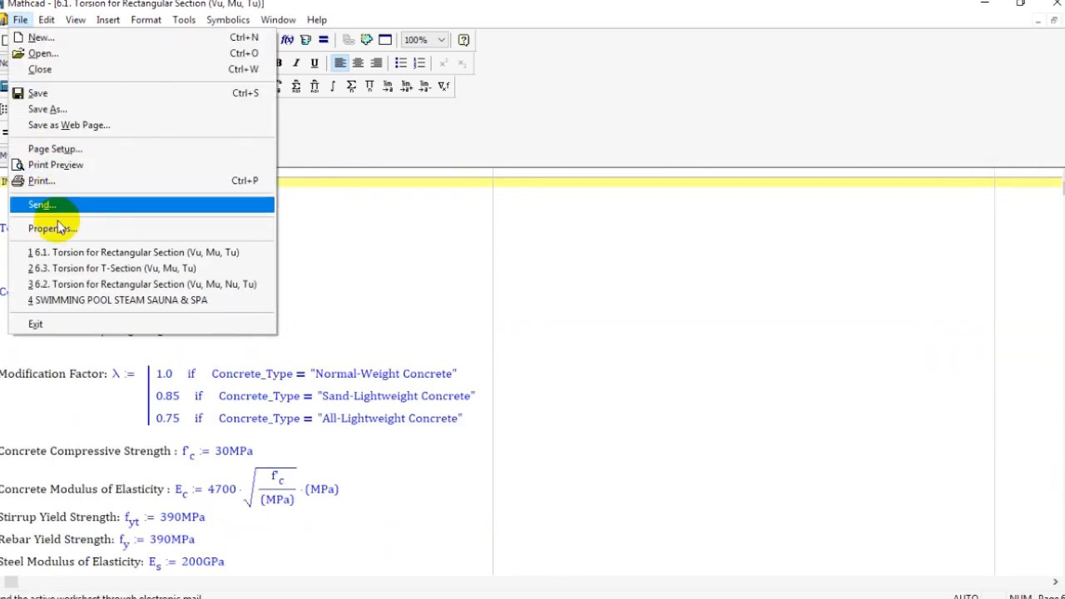
click(54, 165)
click(570, 191)
scroll(580, 190, down, 1)
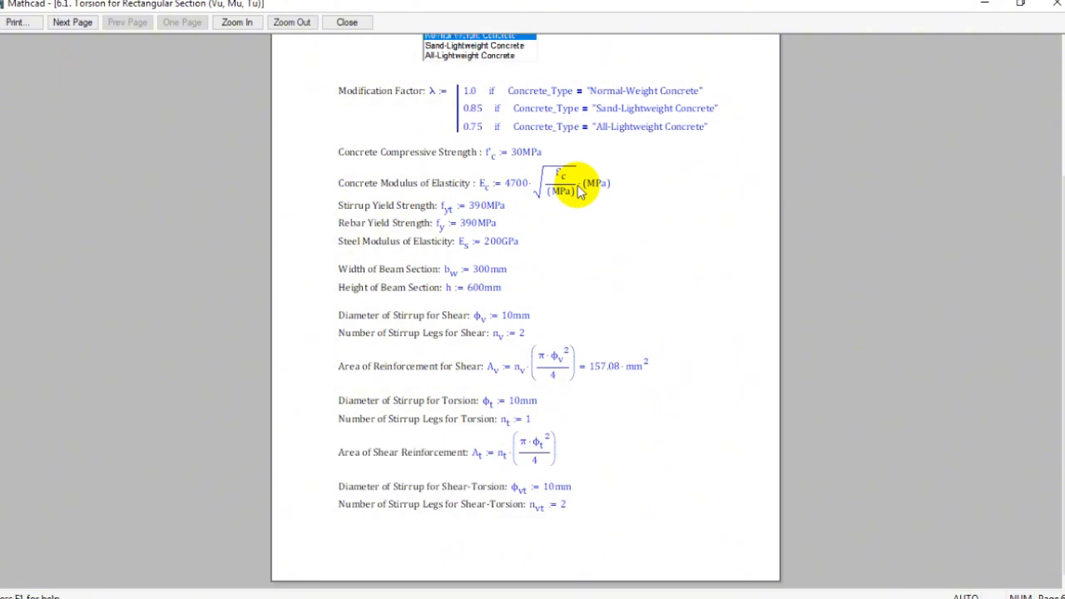
scroll(580, 191, up, 3)
scroll(635, 133, down, 3)
scroll(657, 148, up, 3)
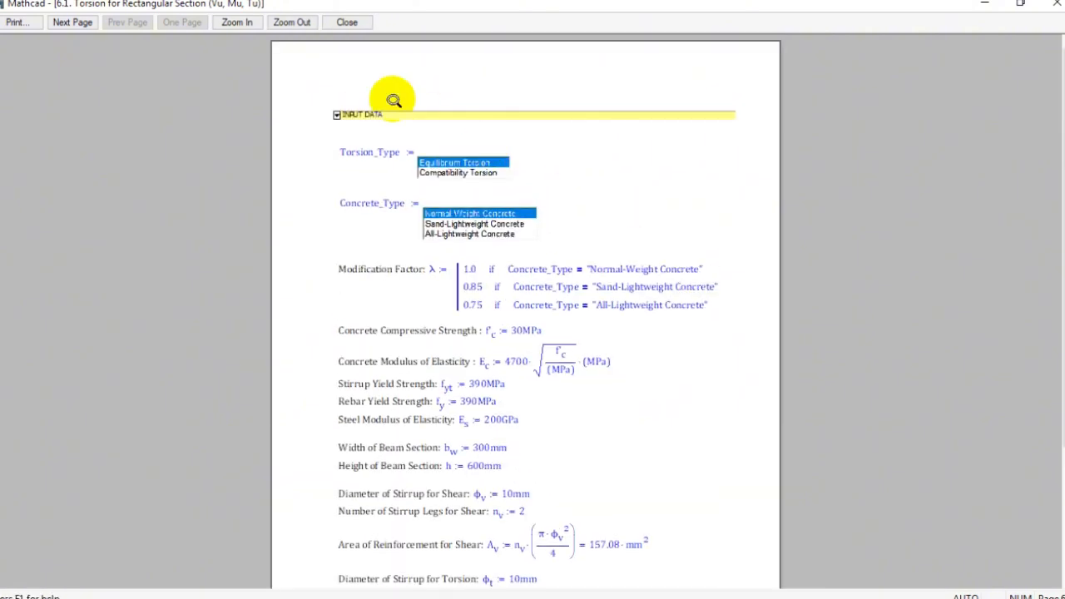
scroll(427, 94, down, 3)
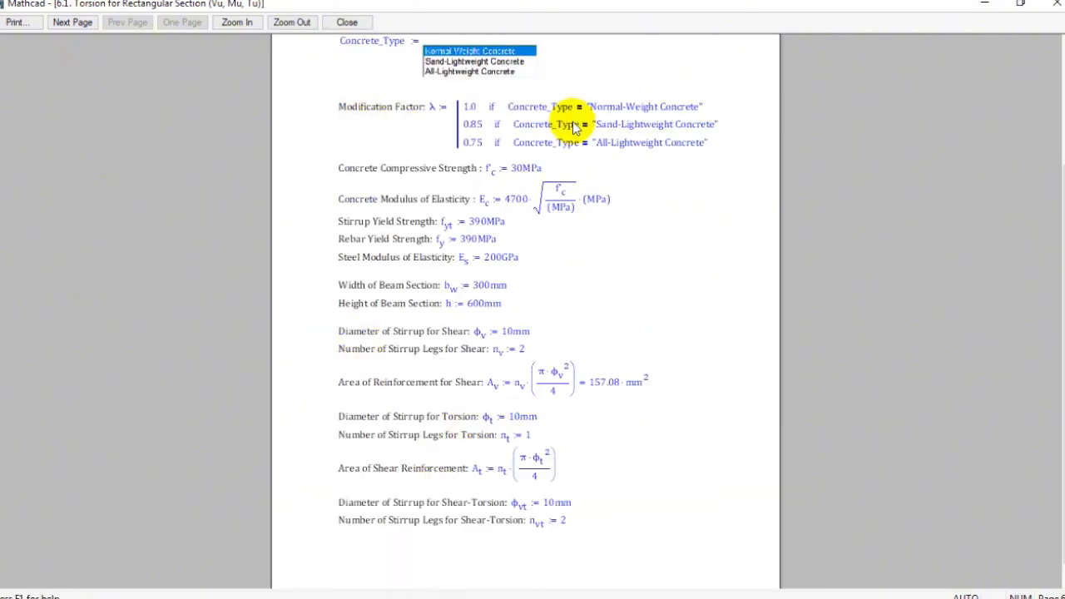
scroll(575, 129, up, 3)
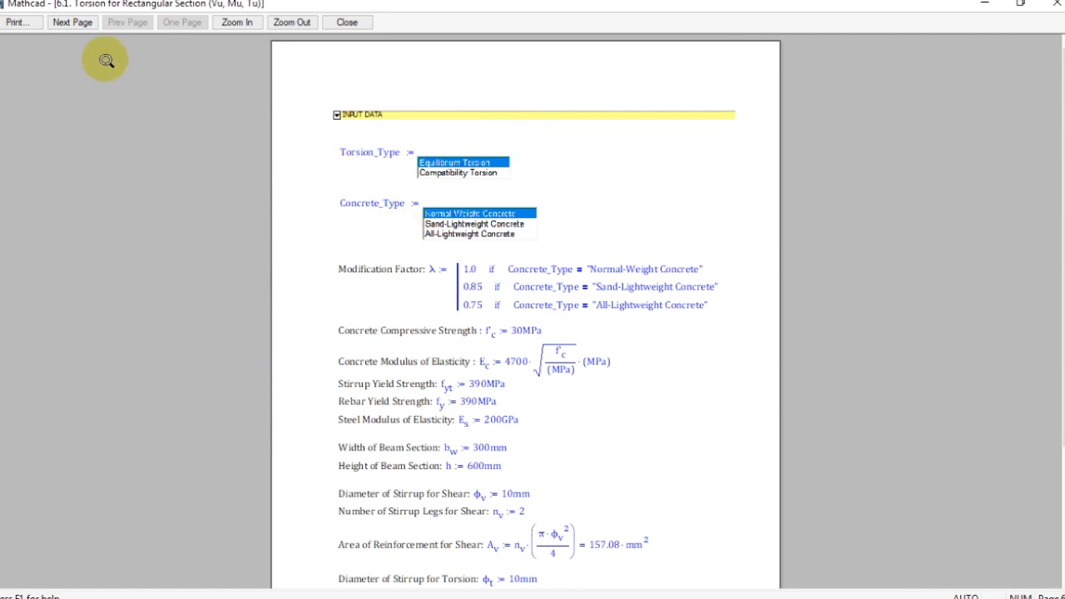
Step: Page through the print preview to page 3, examine the shear strength and stirrup spacing calculations, and close the preview
click(73, 23)
scroll(487, 112, up, 2)
scroll(349, 74, down, 2)
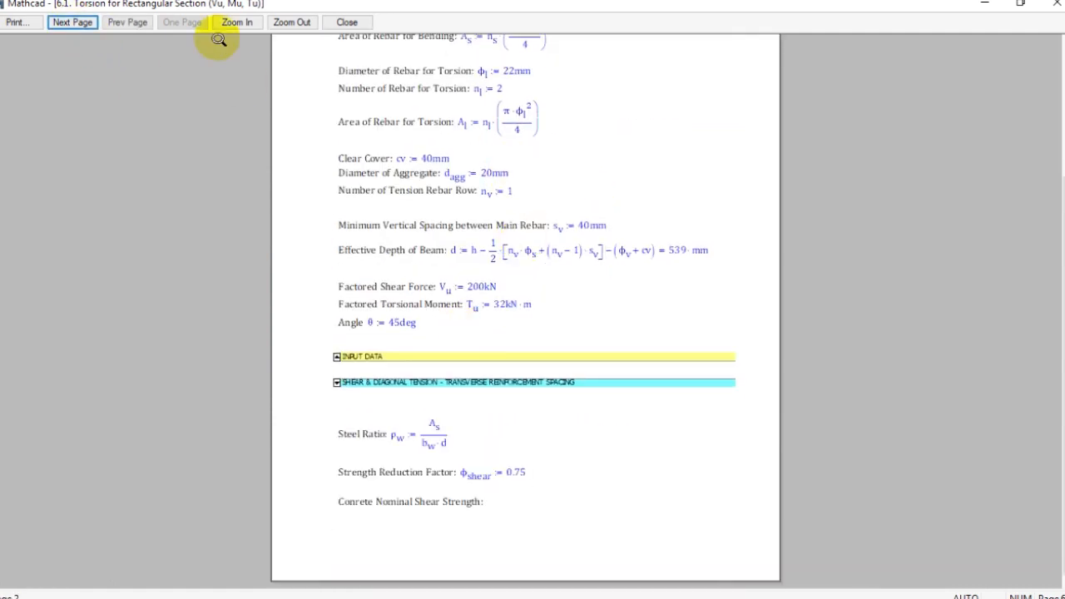
click(94, 24)
scroll(625, 228, up, 4)
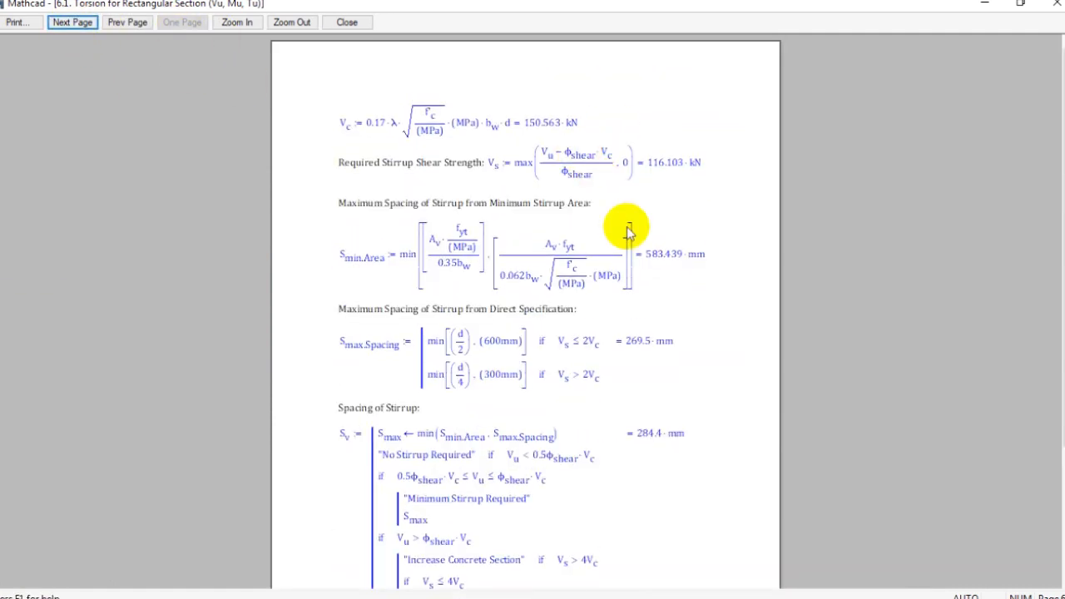
scroll(491, 151, down, 4)
scroll(284, 52, up, 4)
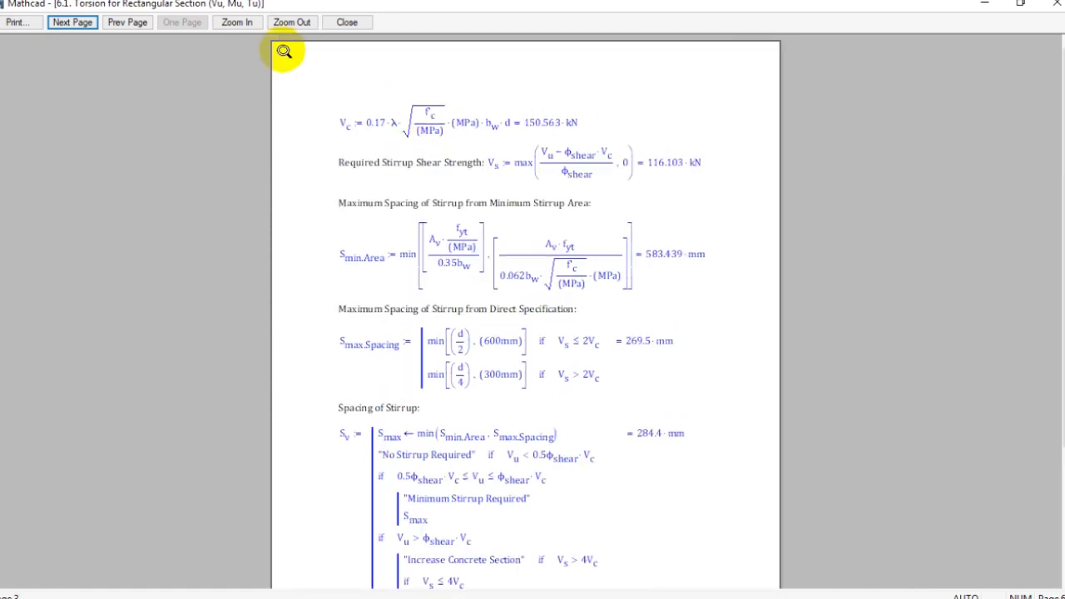
click(344, 23)
Step: Start printing the worksheet with the Adobe PDF printer and check the A4 page size in its properties
click(19, 19)
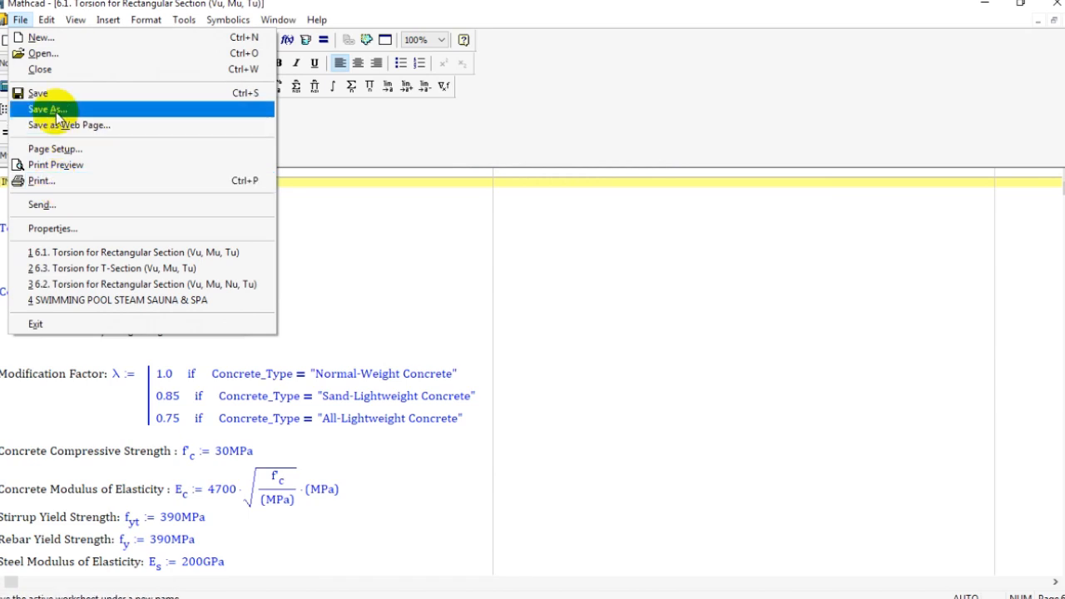
click(50, 186)
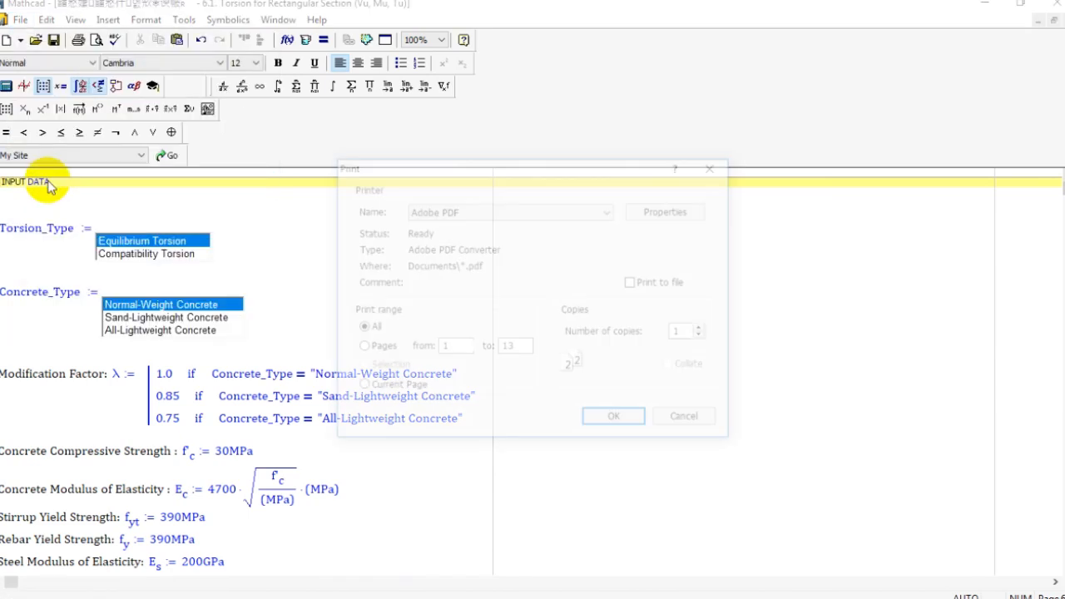
click(428, 213)
click(432, 226)
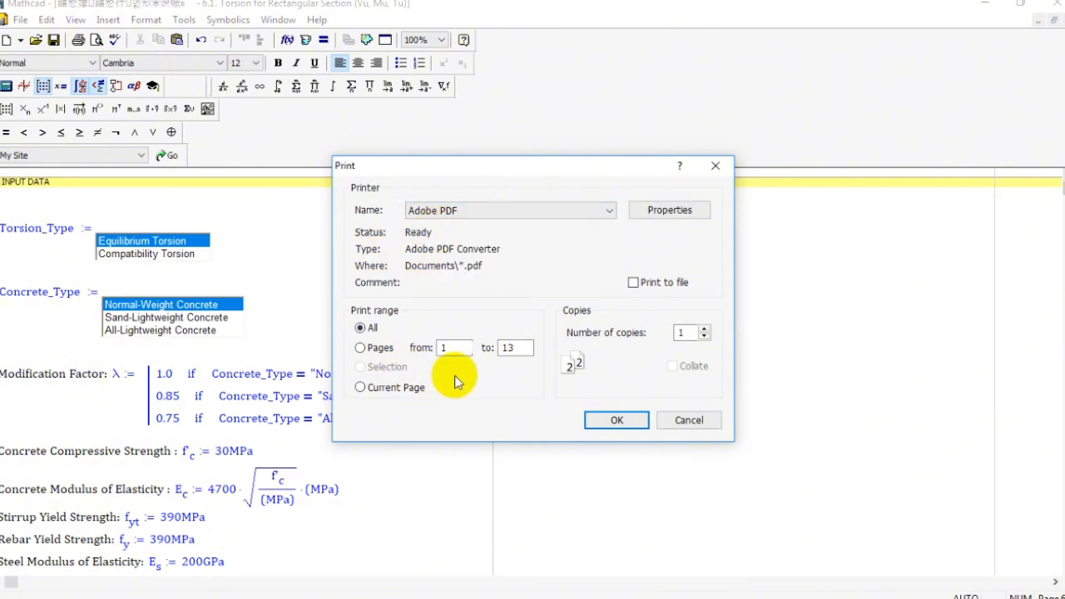
click(670, 210)
click(551, 366)
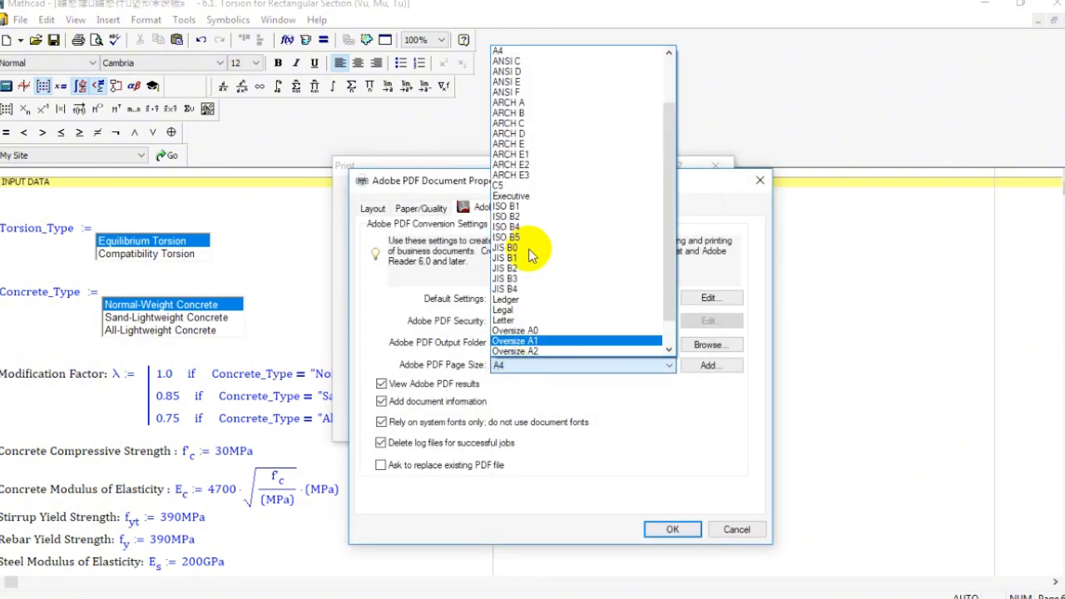
click(706, 127)
click(672, 531)
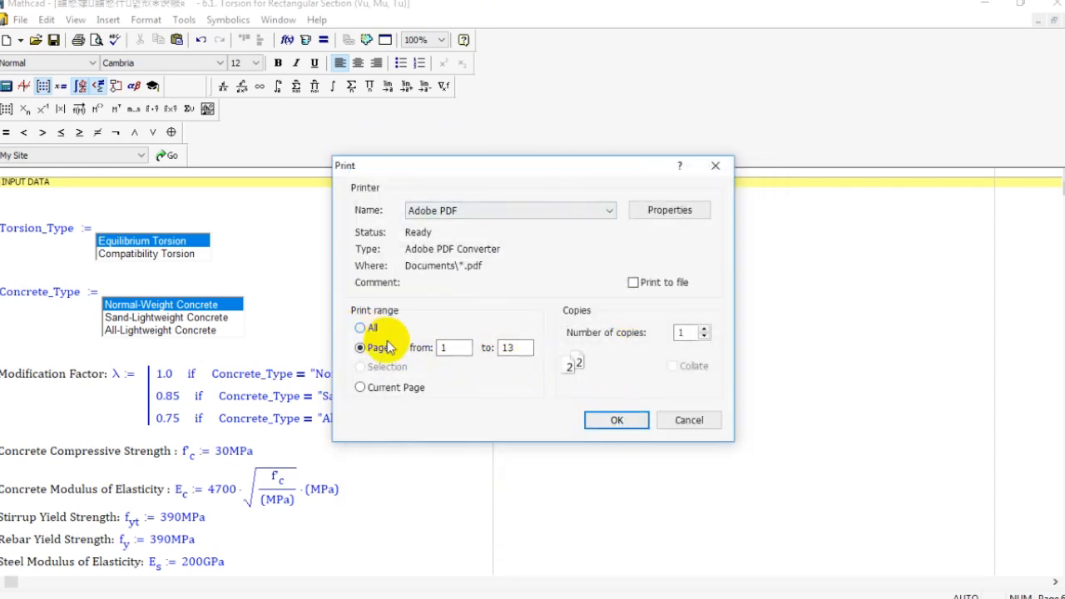
Step: Try to print all pages of the worksheet to Adobe PDF
click(378, 349)
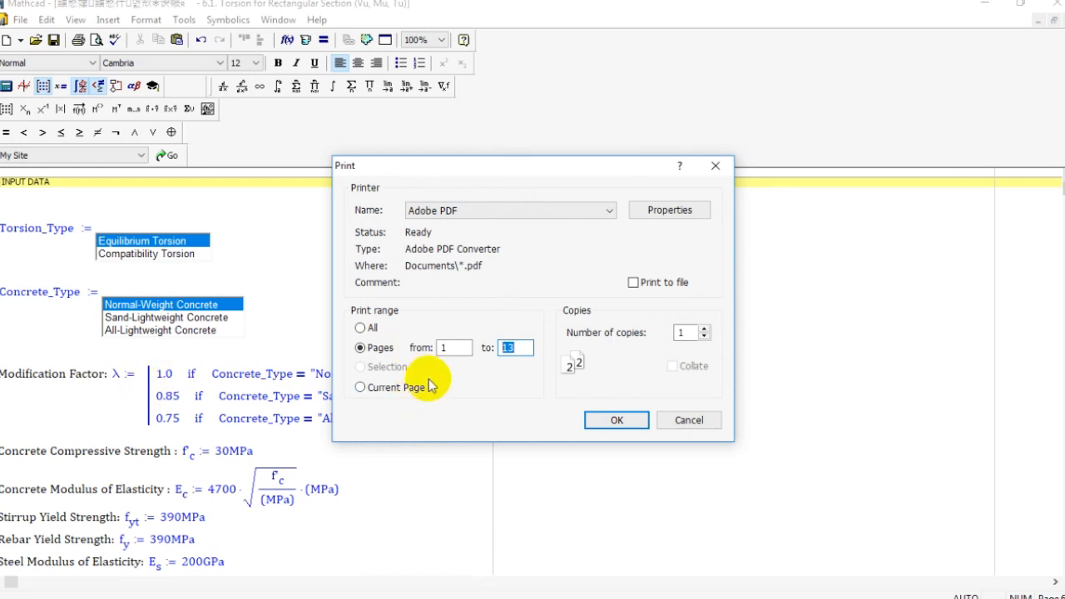
double_click(506, 348)
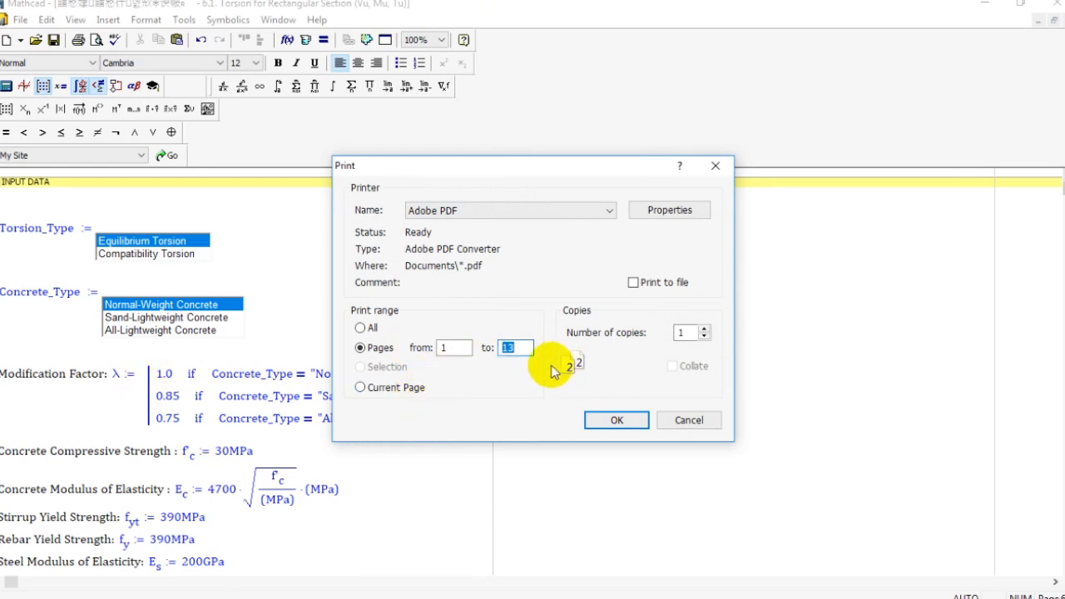
click(371, 328)
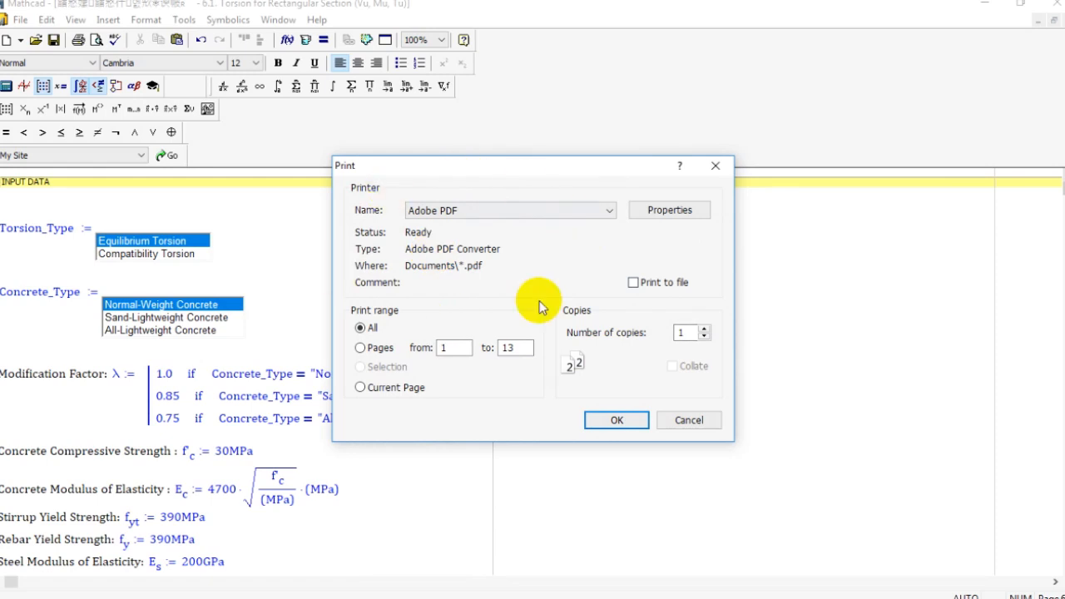
click(612, 421)
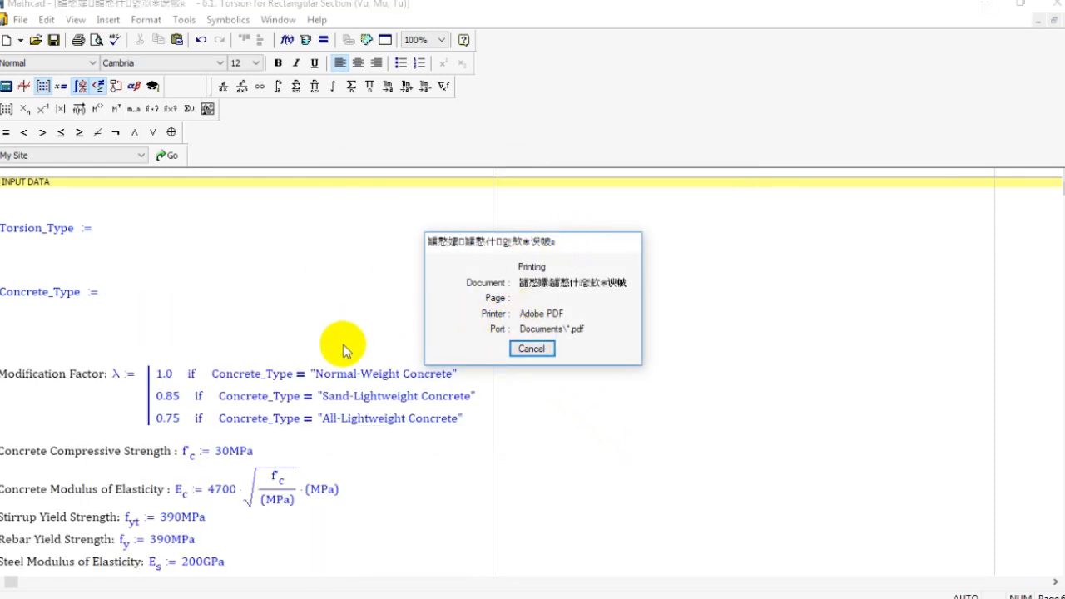
mouse_move(578, 593)
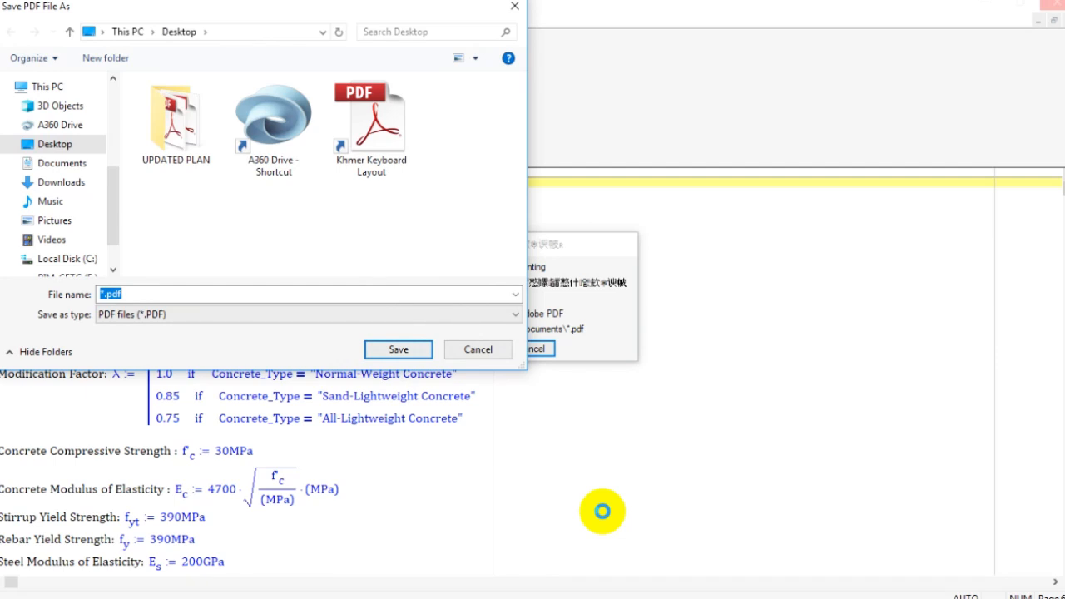
mouse_move(680, 595)
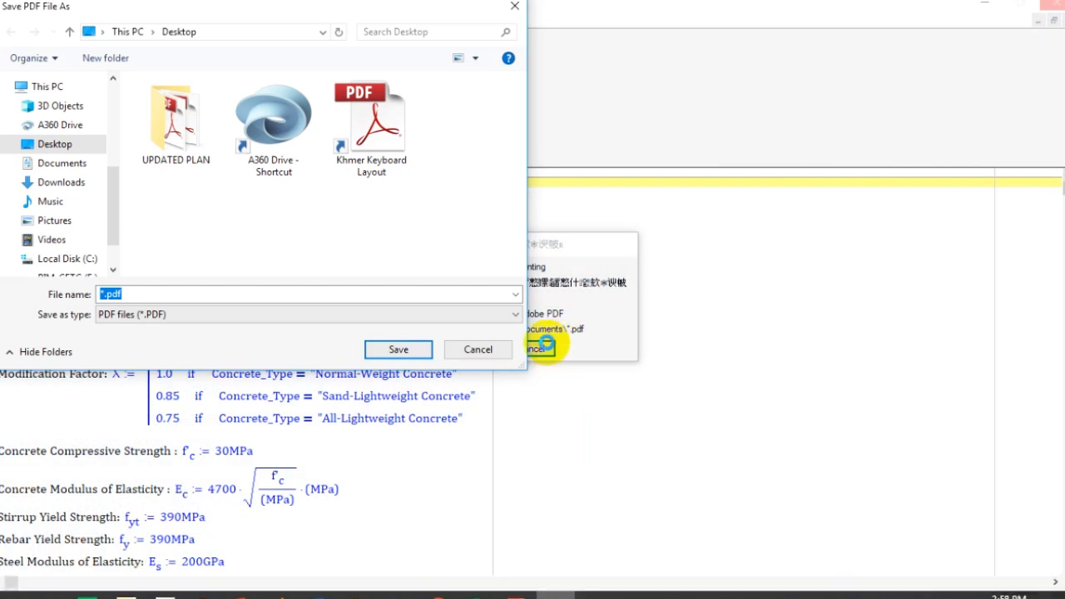
click(545, 345)
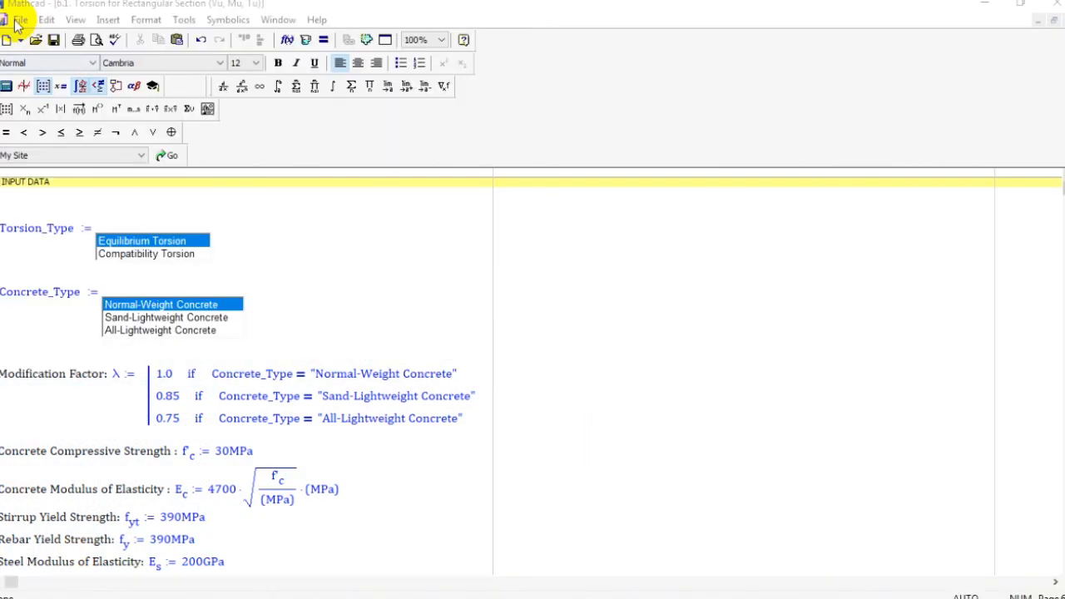
Step: Try again to print the whole worksheet to Adobe PDF, picking the Desktop as the save folder
scroll(233, 308, down, 1)
click(20, 20)
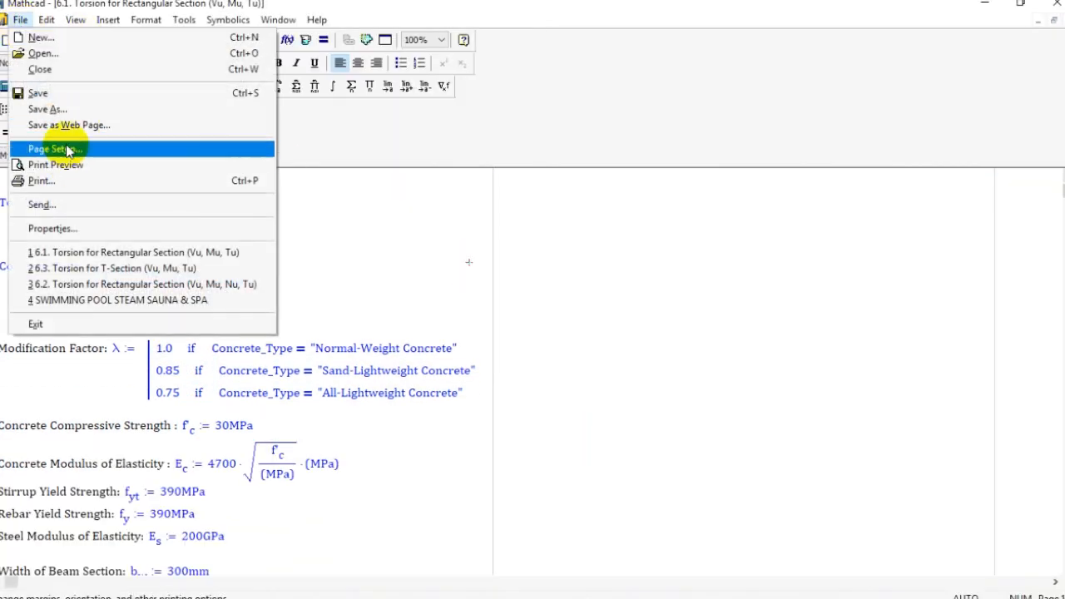
click(63, 179)
click(554, 211)
click(508, 225)
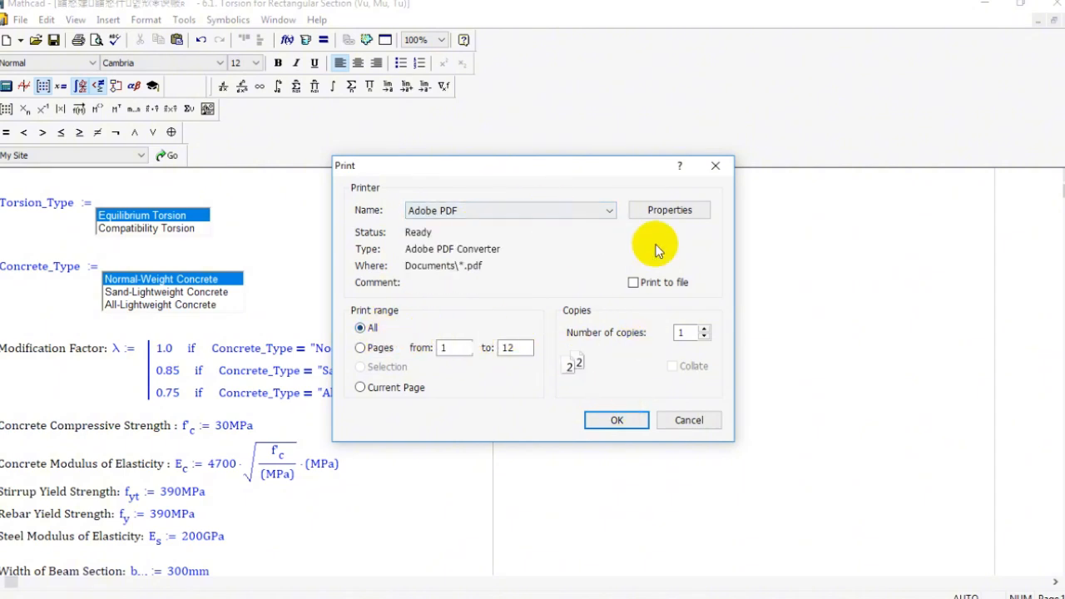
click(615, 421)
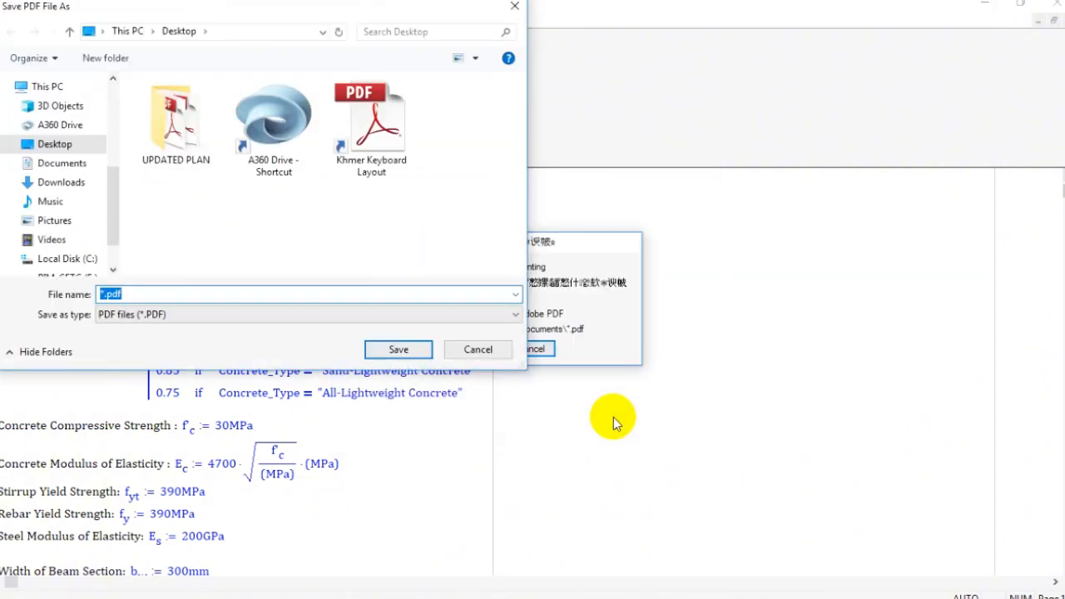
click(70, 148)
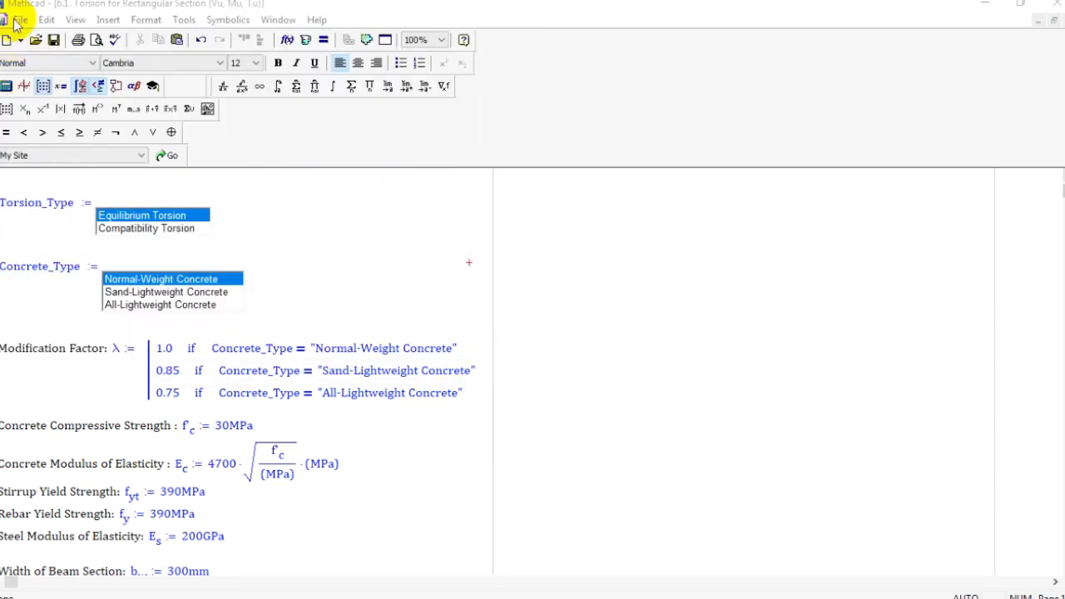
Step: Set up the worksheet print with the Adobe PDF printer and the A4 page size
click(18, 20)
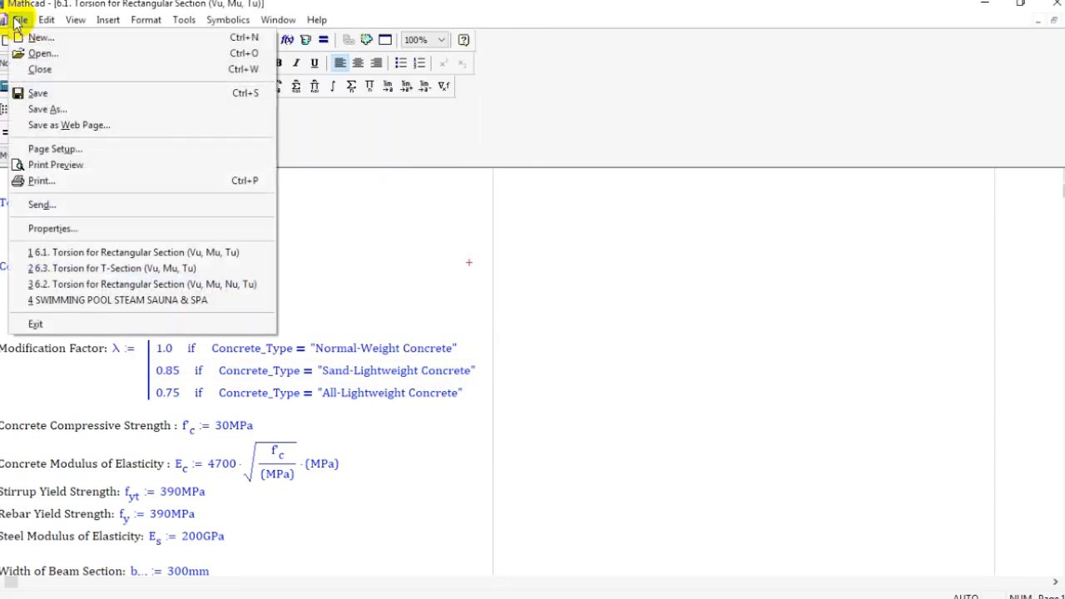
click(69, 184)
click(501, 212)
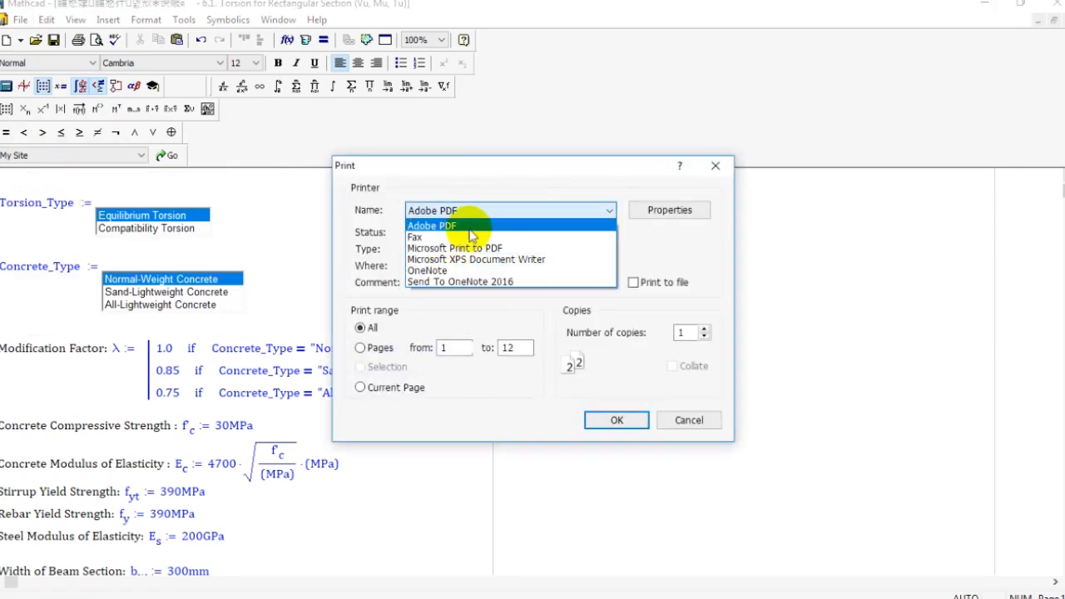
click(431, 226)
click(664, 213)
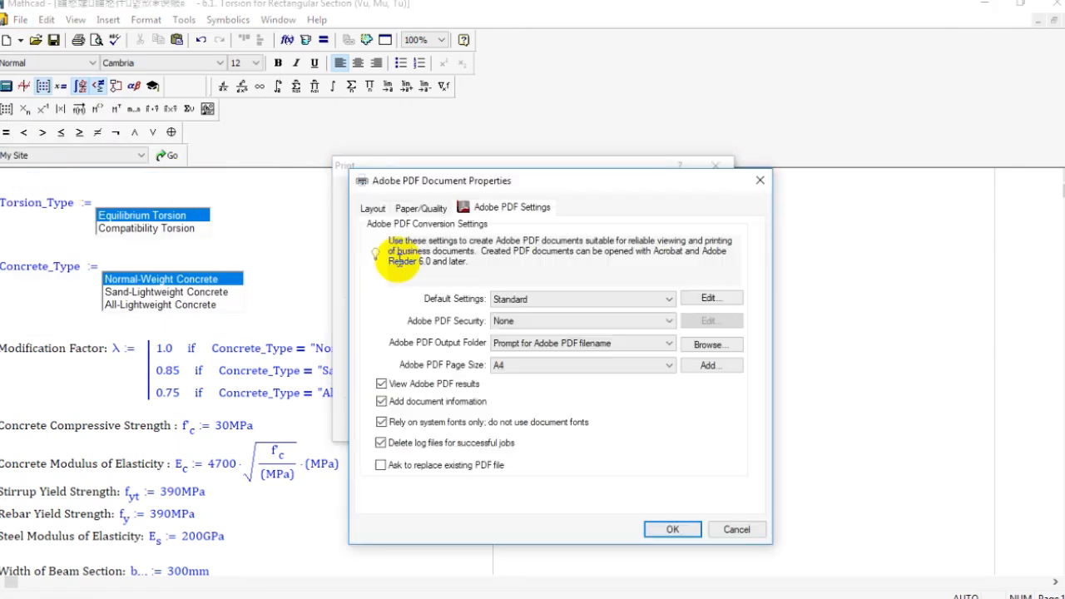
click(530, 372)
click(529, 371)
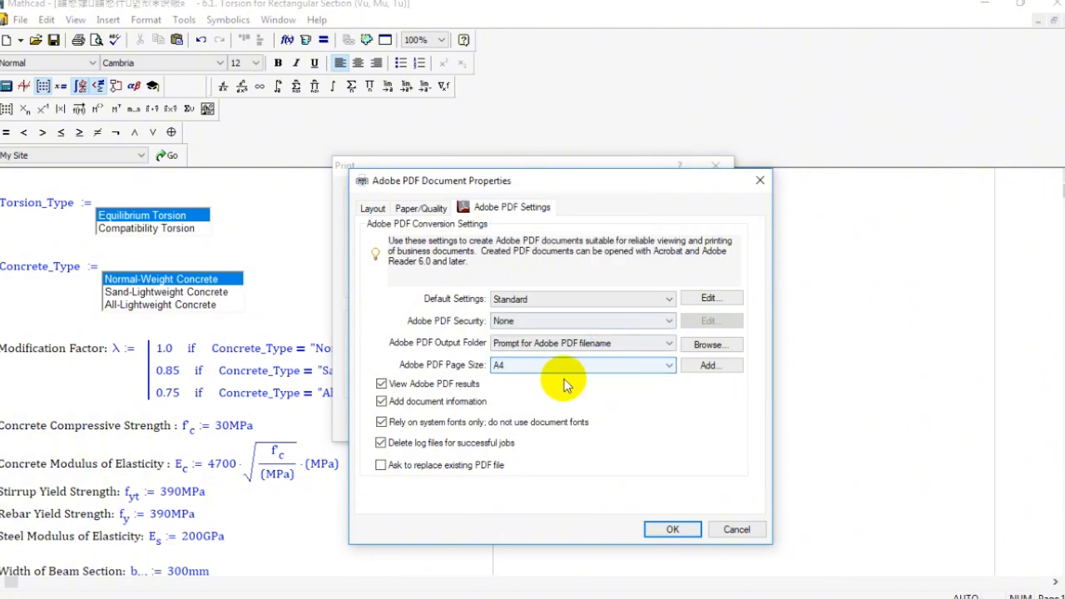
click(674, 529)
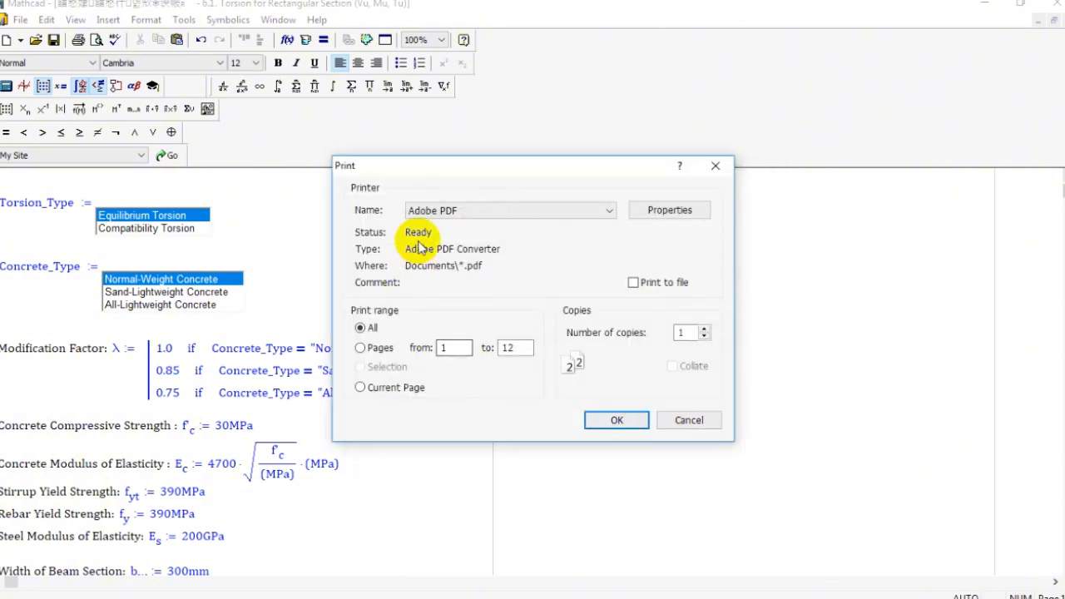
click(463, 212)
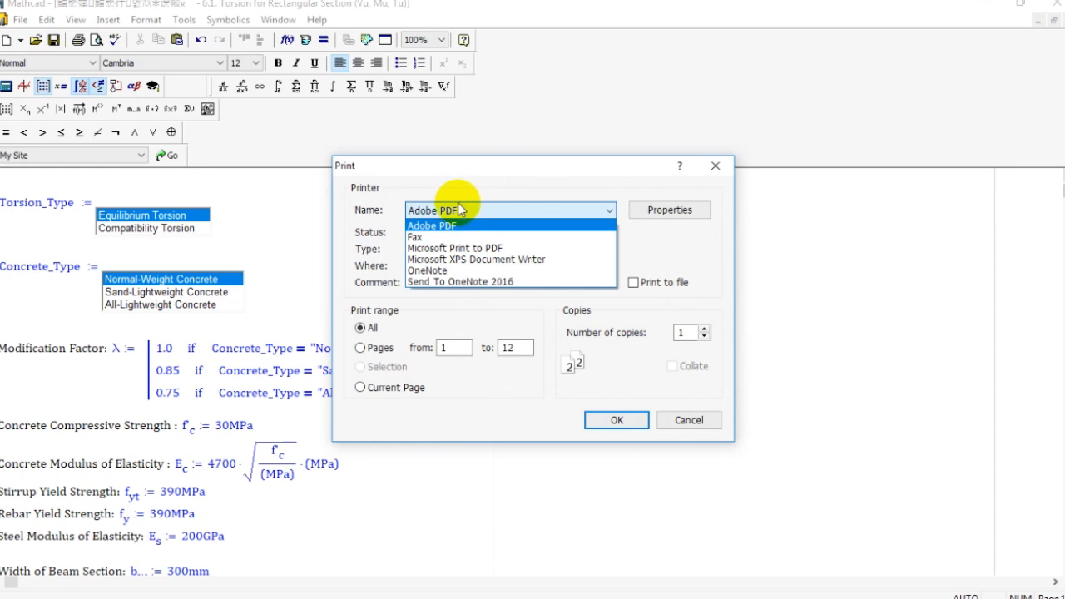
click(458, 210)
click(447, 210)
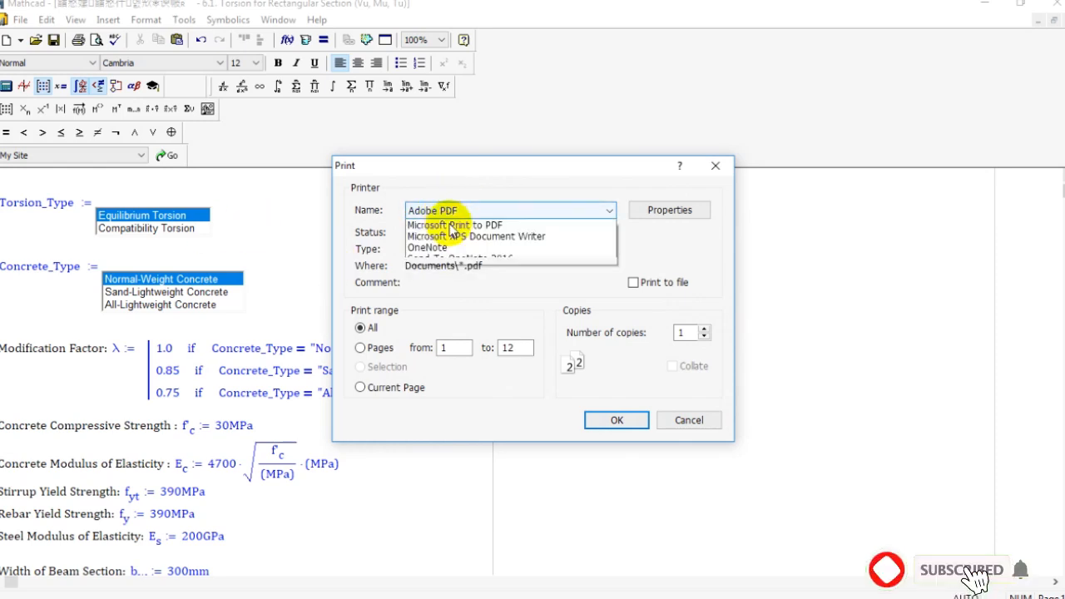
click(448, 226)
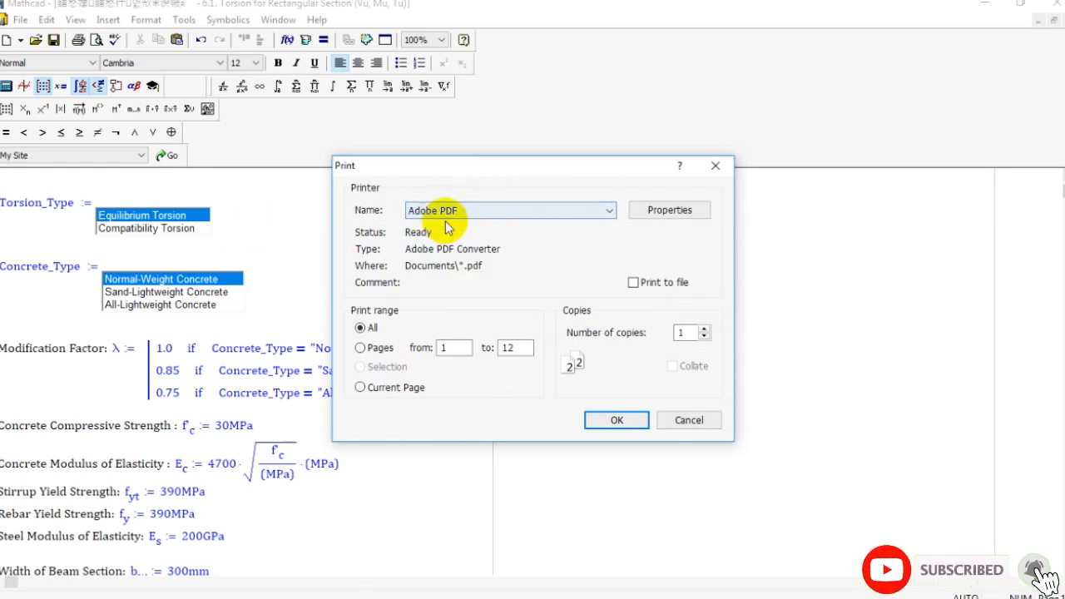
Step: Print pages 1 to 12 of the worksheet and save the PDF on the Desktop as Torsion
click(363, 349)
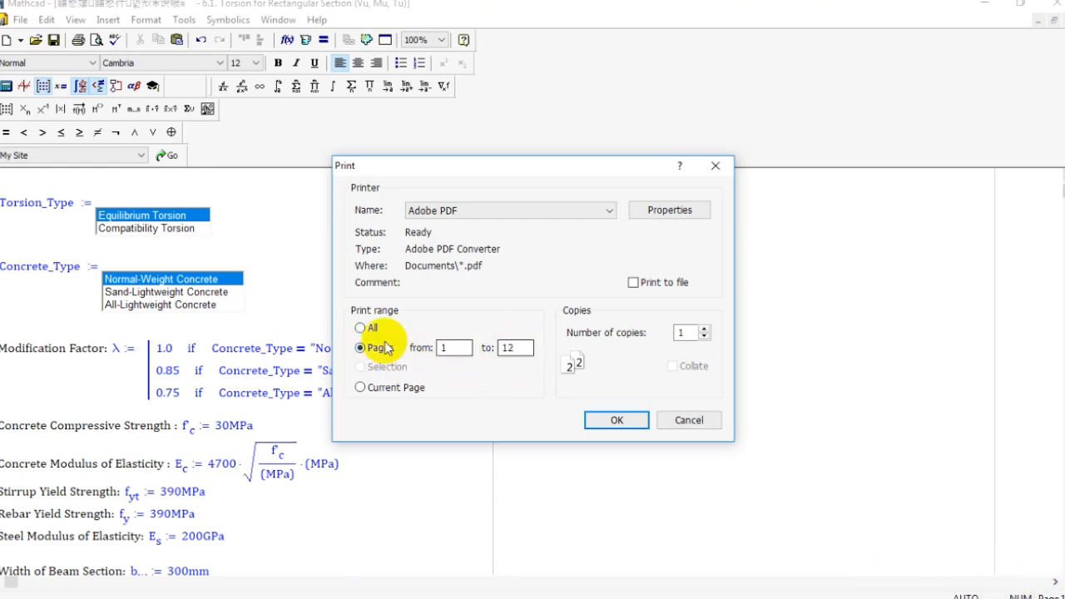
click(603, 421)
scroll(66, 191, up, 2)
click(47, 261)
text(Torsion)
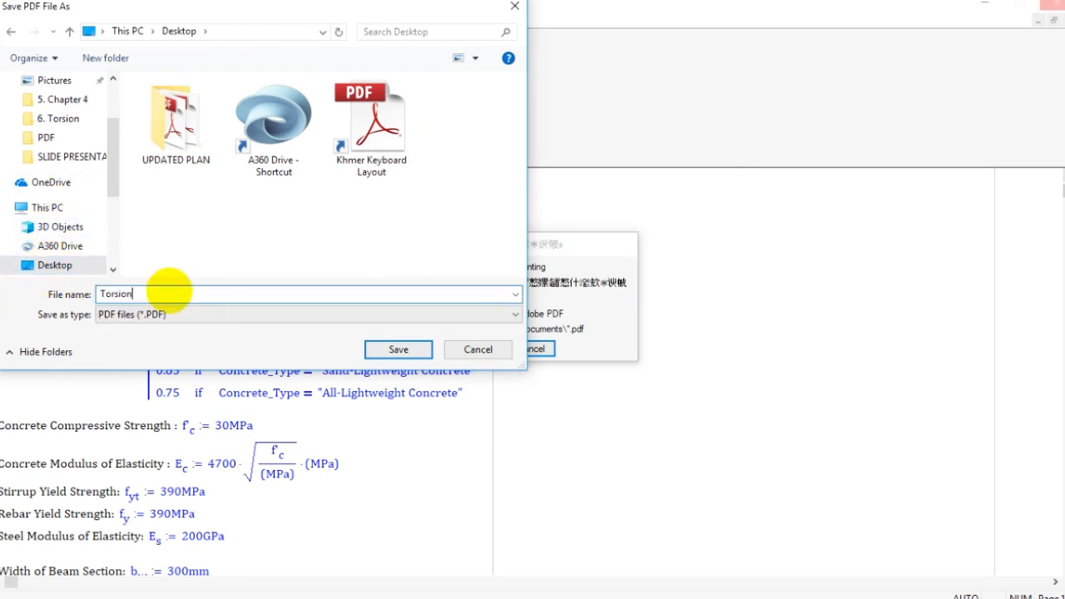
click(388, 349)
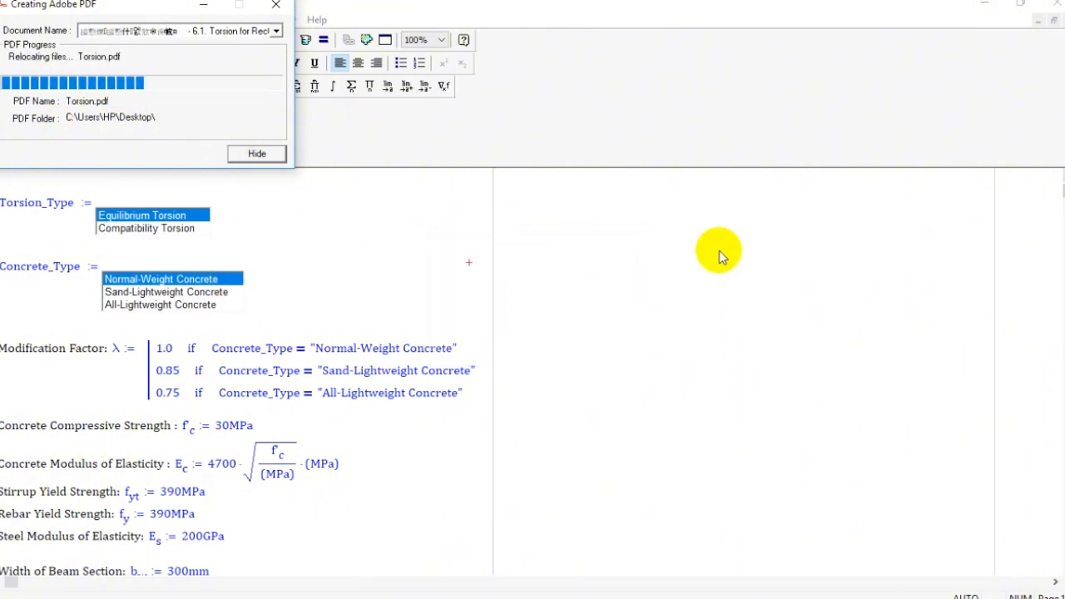
Step: View the first page of the generated Torsion PDF, close it and bring up the desktop
scroll(397, 183, down, 6)
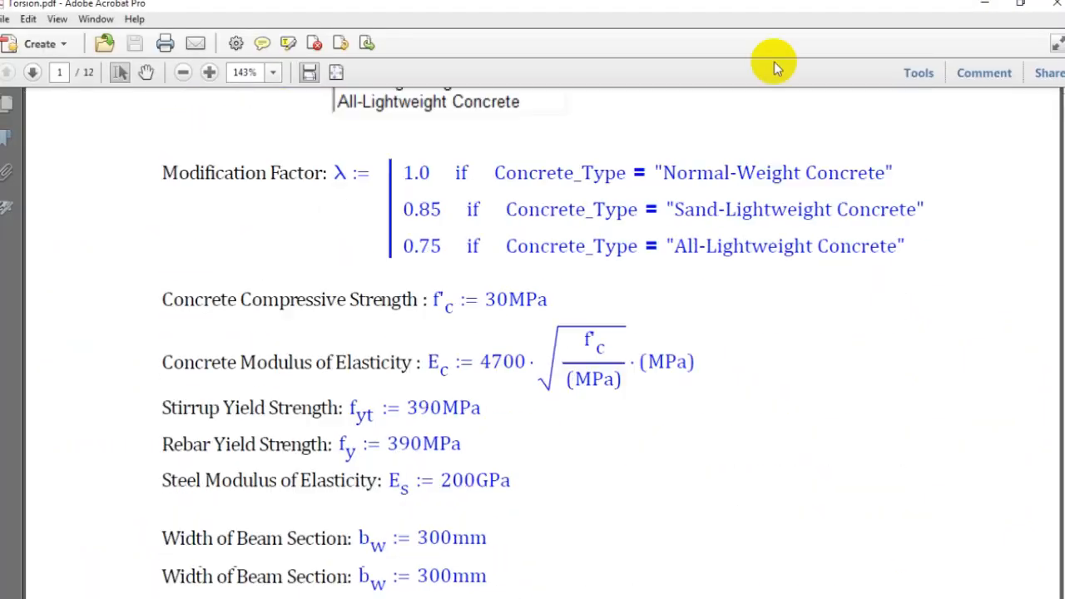
click(1055, 4)
click(982, 4)
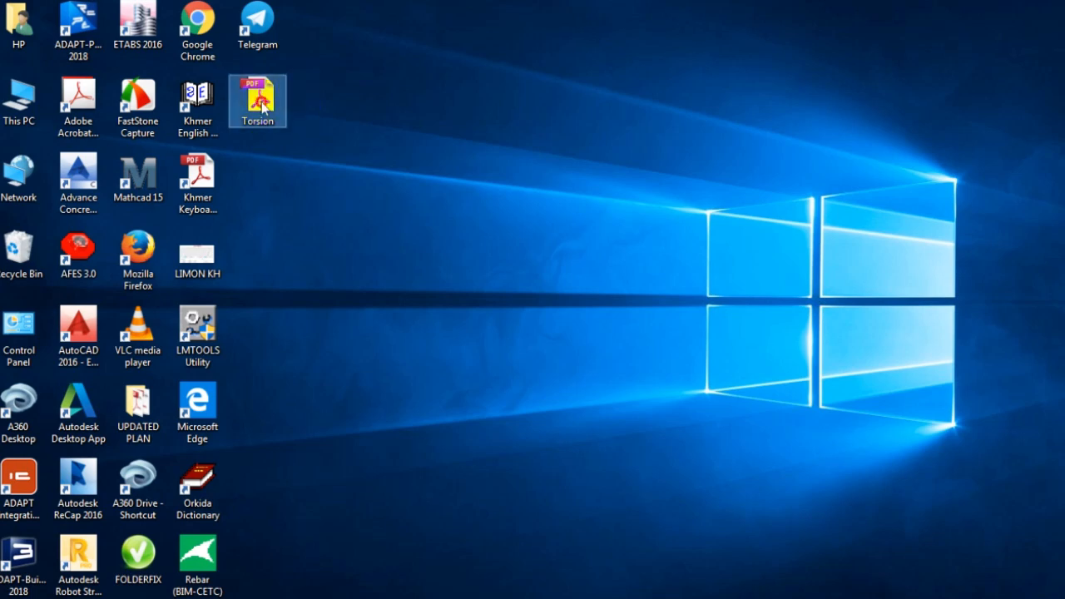
Step: Open the Torsion PDF from the desktop, examine how the calculations are laid out on its first six pages, and close it
double_click(263, 107)
scroll(281, 147, down, 6)
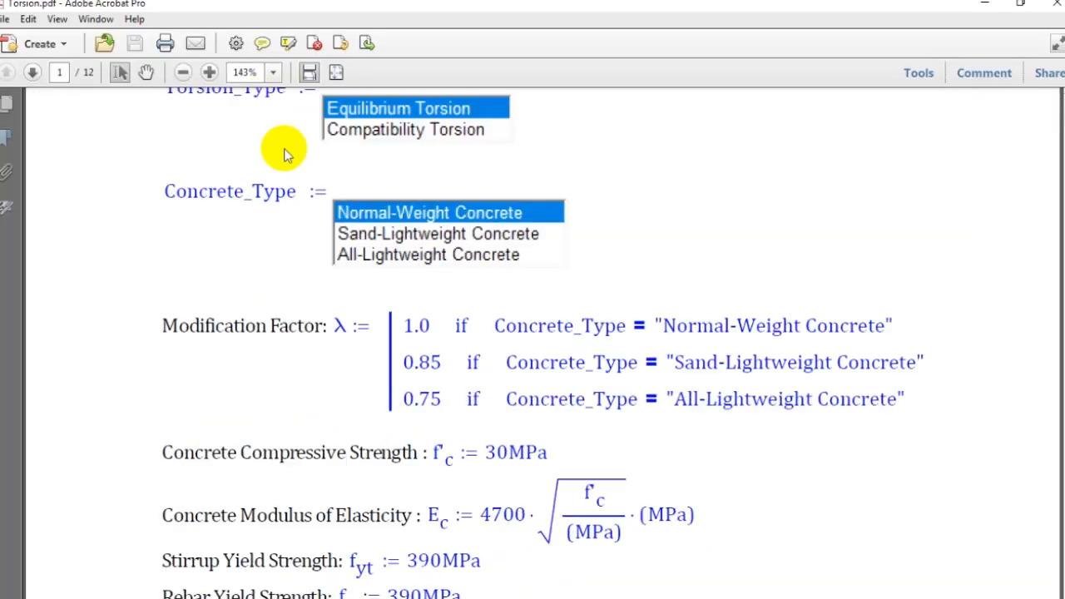
scroll(337, 204, down, 20)
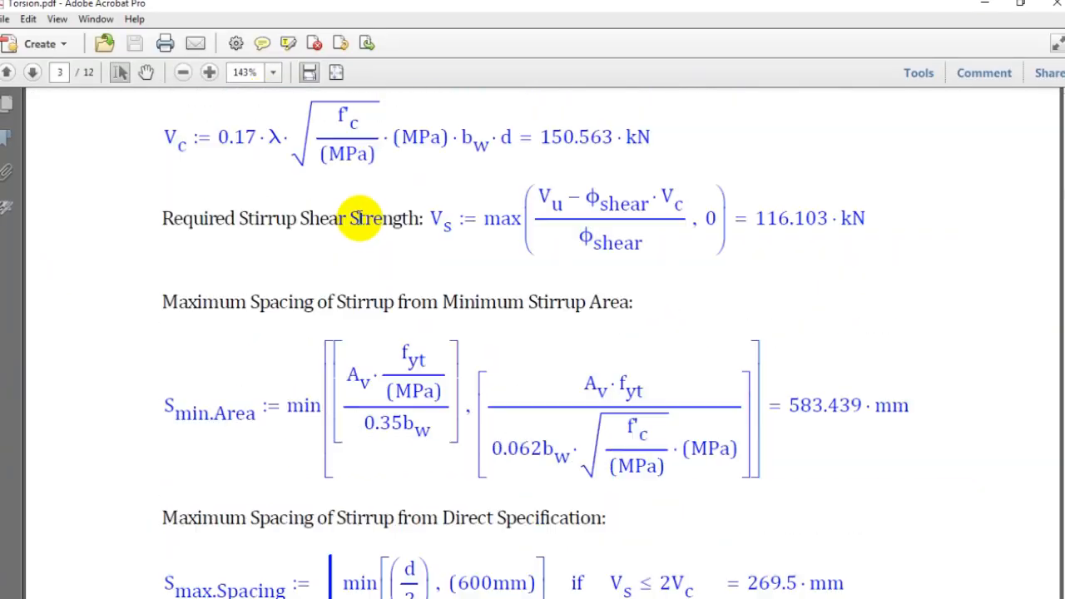
scroll(354, 232, down, 20)
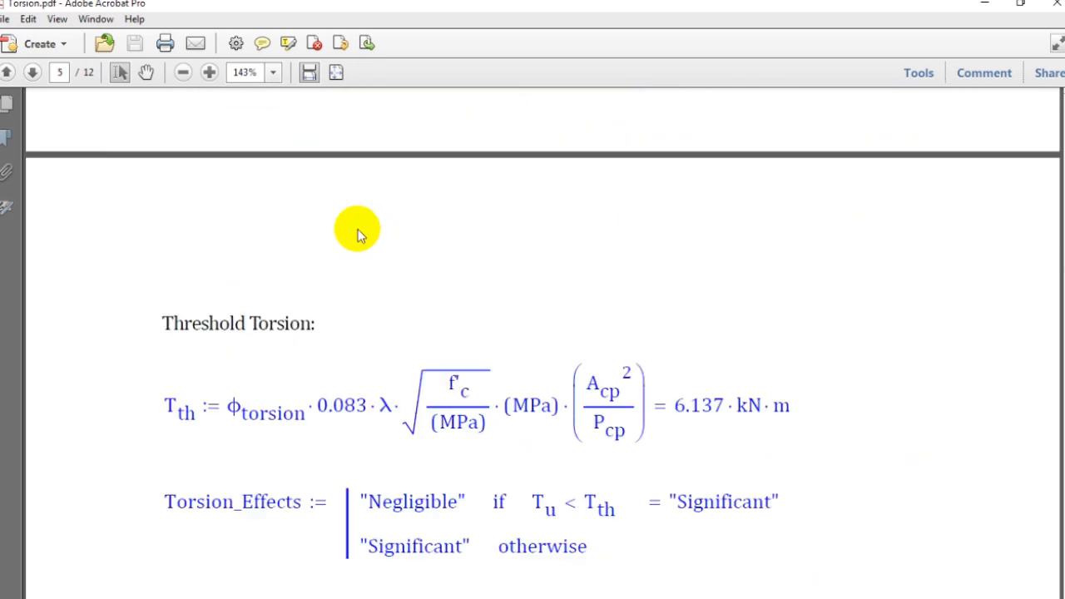
scroll(846, 381, up, 10)
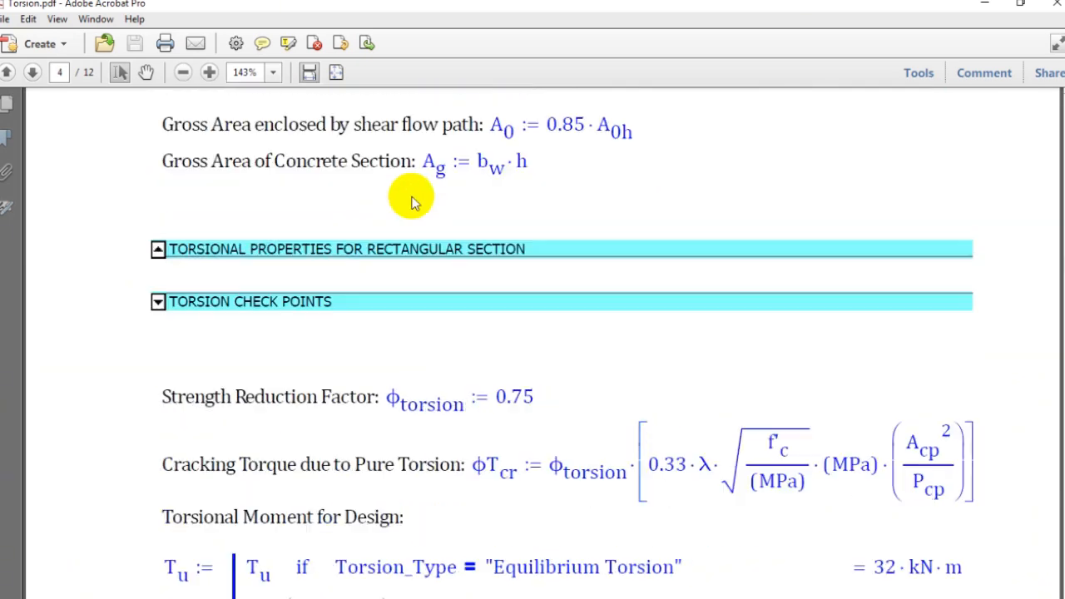
scroll(331, 265, down, 20)
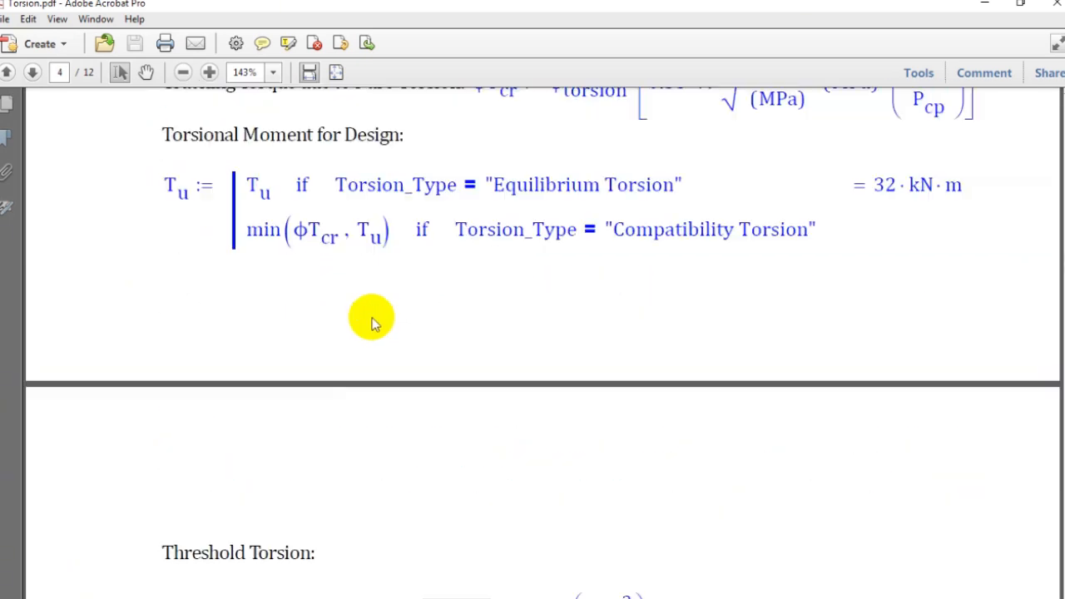
scroll(534, 295, down, 20)
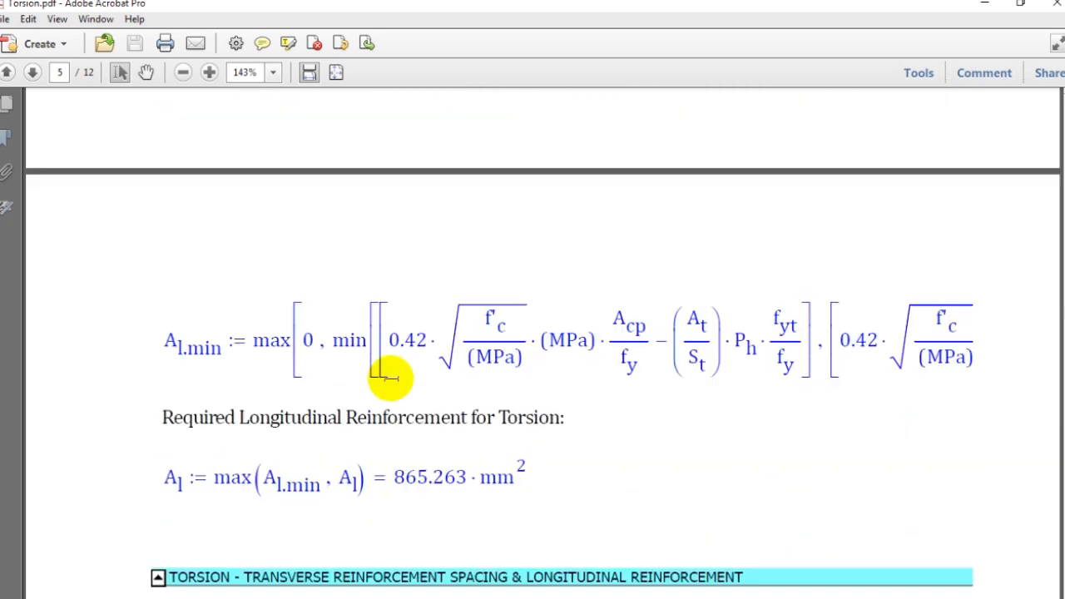
scroll(332, 334, down, 8)
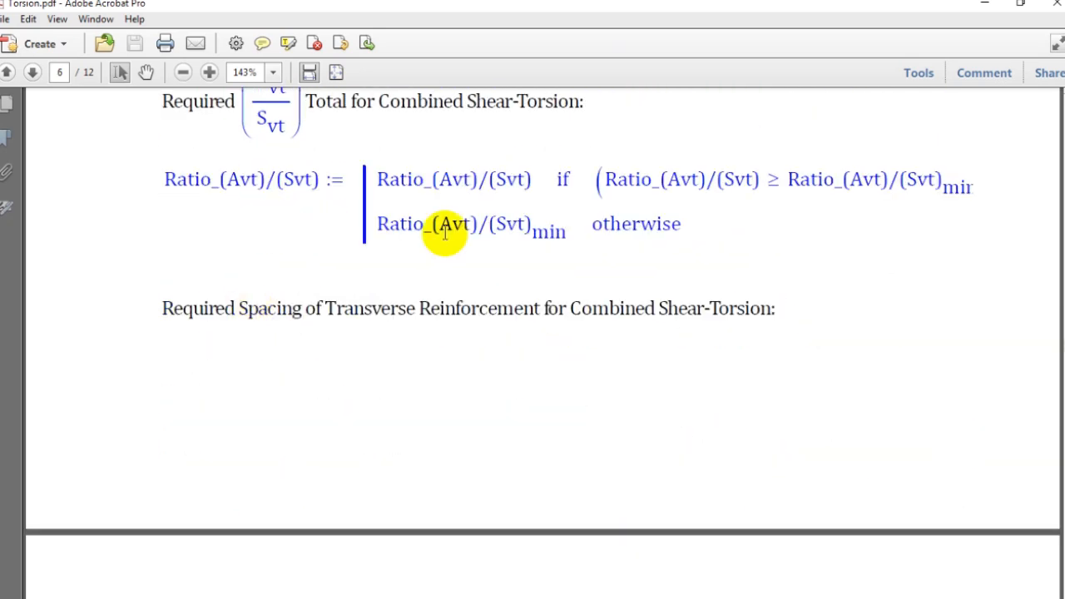
scroll(345, 254, down, 20)
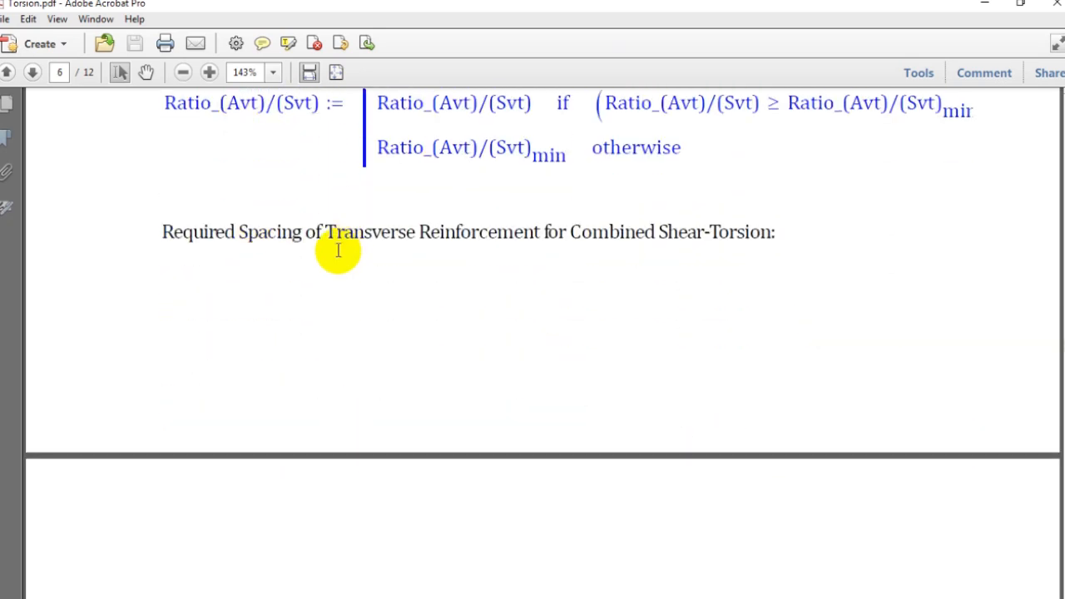
click(1057, 5)
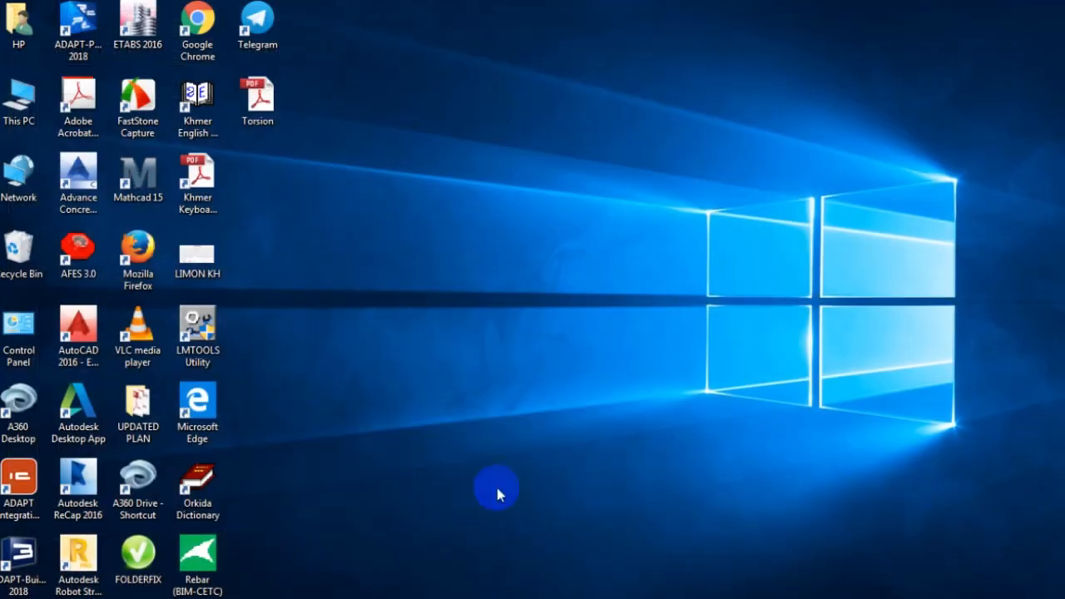
Step: Switch to the Mathcad torsion worksheet and collapse the Input Data, Shear & Diagonal Tension, and Torsional Properties for Rectangular Section areas
click(395, 582)
scroll(357, 297, up, 2)
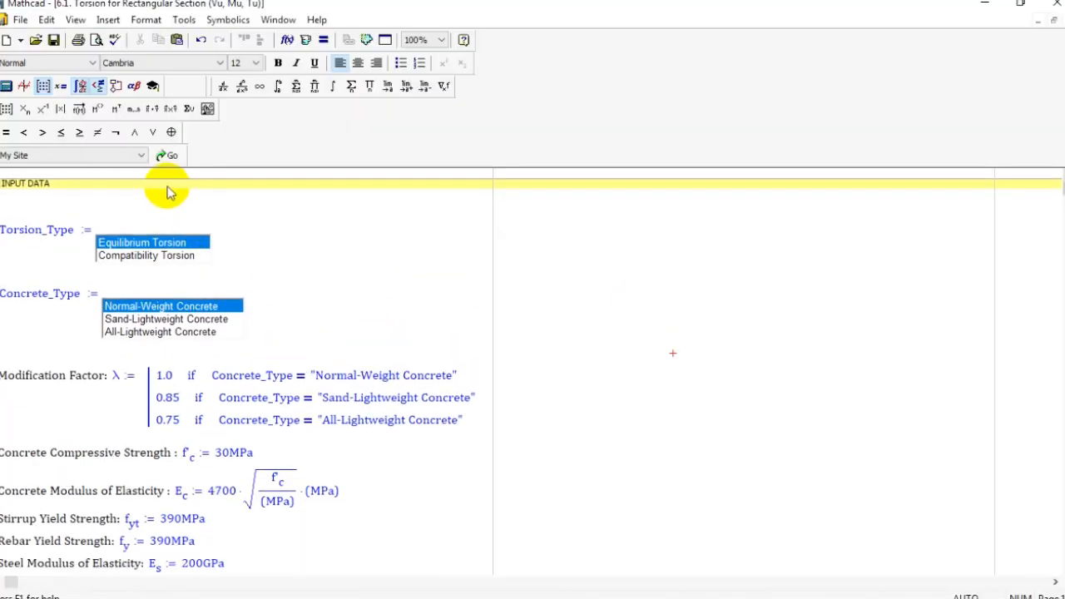
double_click(167, 183)
double_click(231, 207)
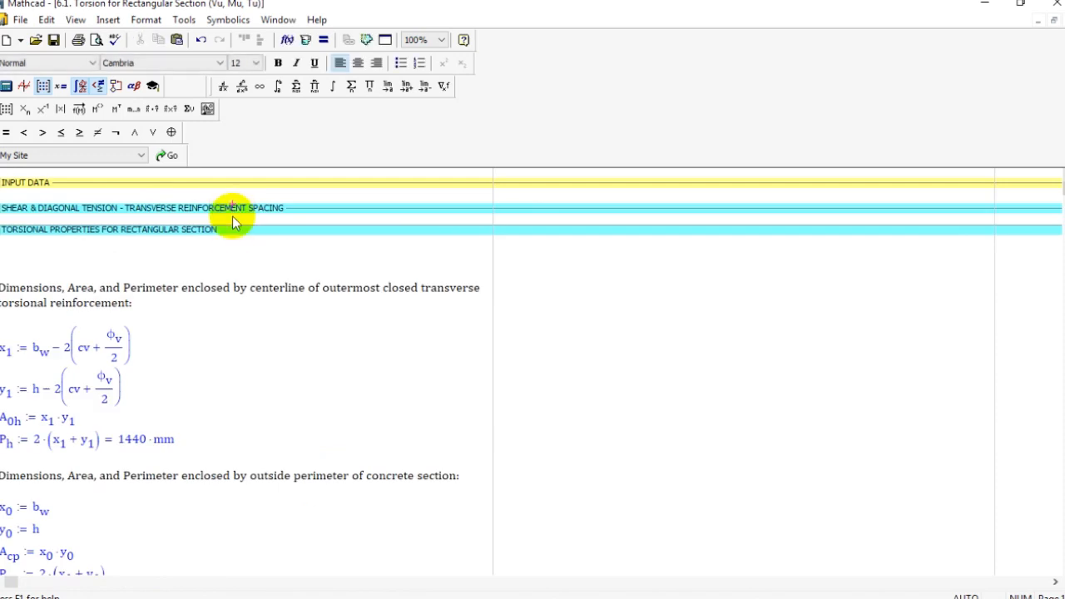
double_click(231, 230)
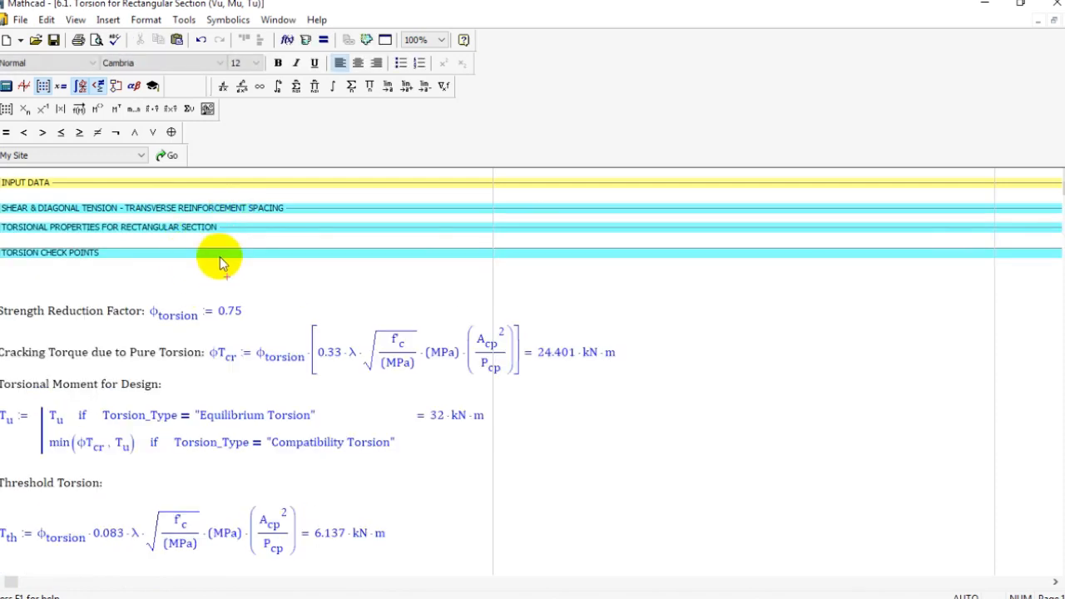
Step: Collapse the Torsion Check Points, Torsion - Transverse Reinforcement Spacing & Longitudinal Reinforcement, and Combined Shear & Torsion areas
double_click(221, 256)
scroll(427, 475, down, 1)
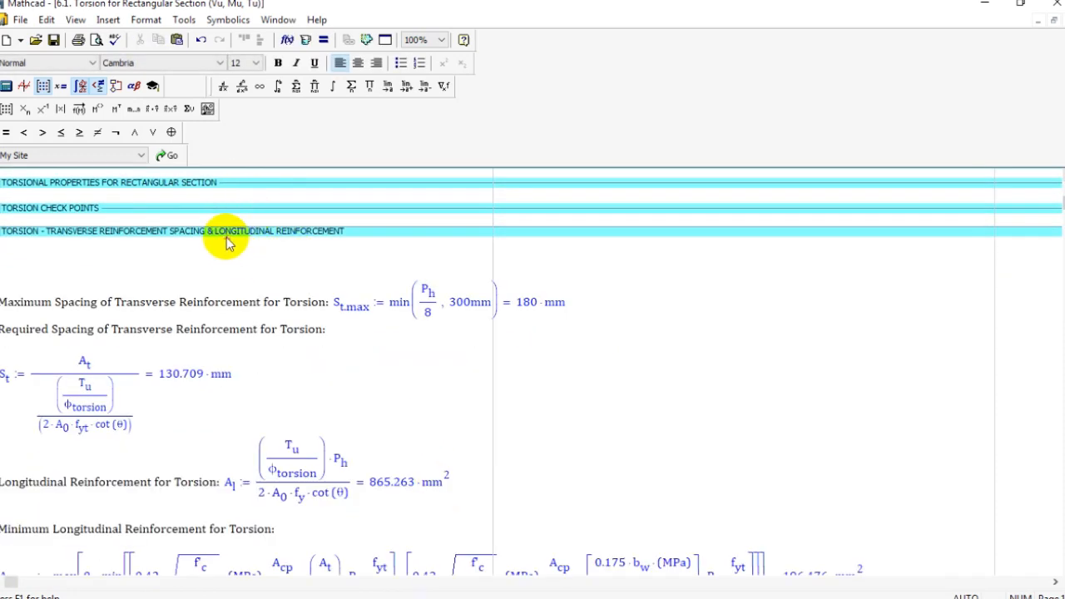
double_click(227, 237)
click(258, 252)
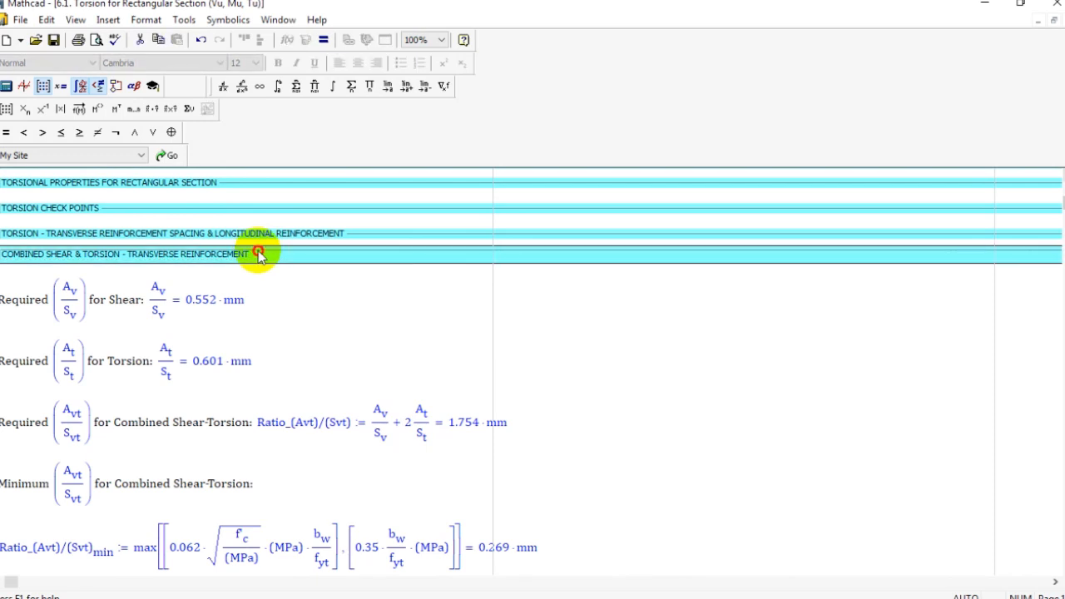
double_click(258, 254)
scroll(273, 288, up, 2)
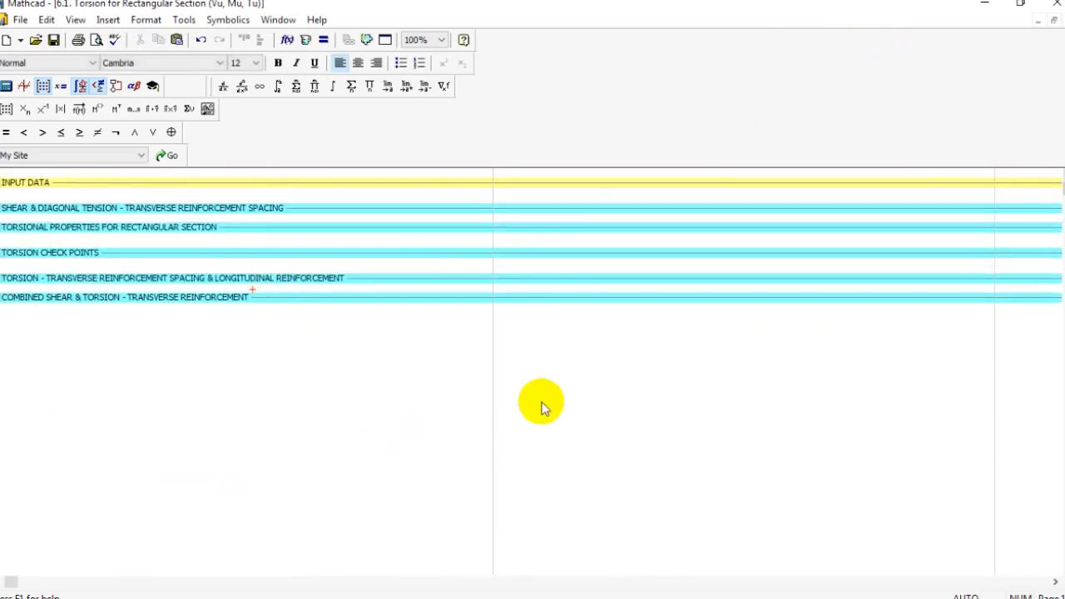